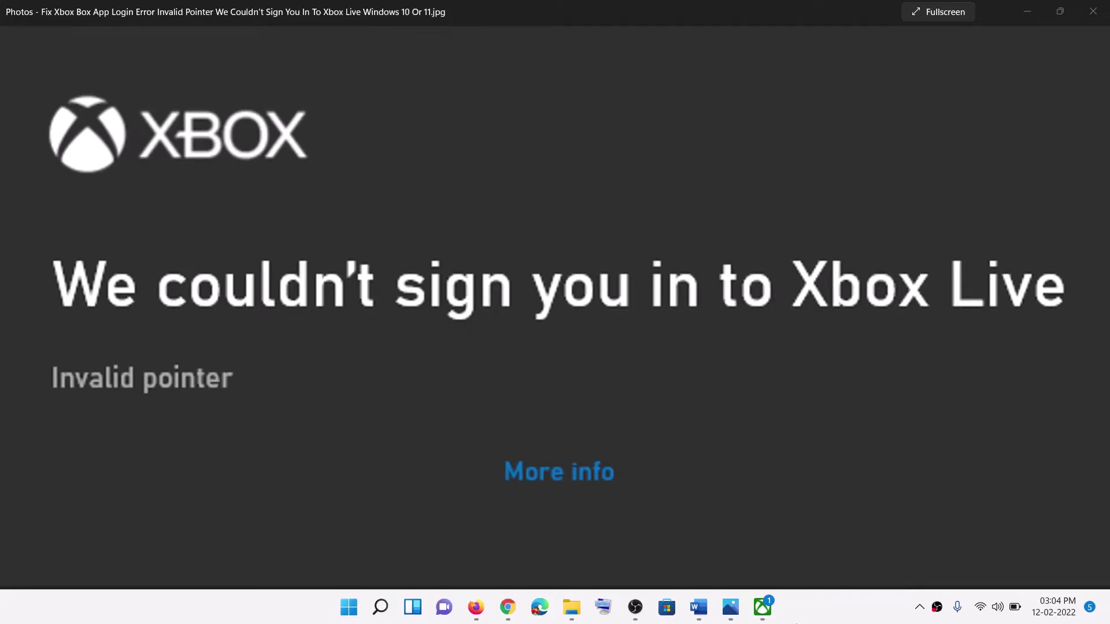
Step: Show the Xbox app briefly, then highlight Step 1's 'Restart your PC and try again' in Word
click(763, 607)
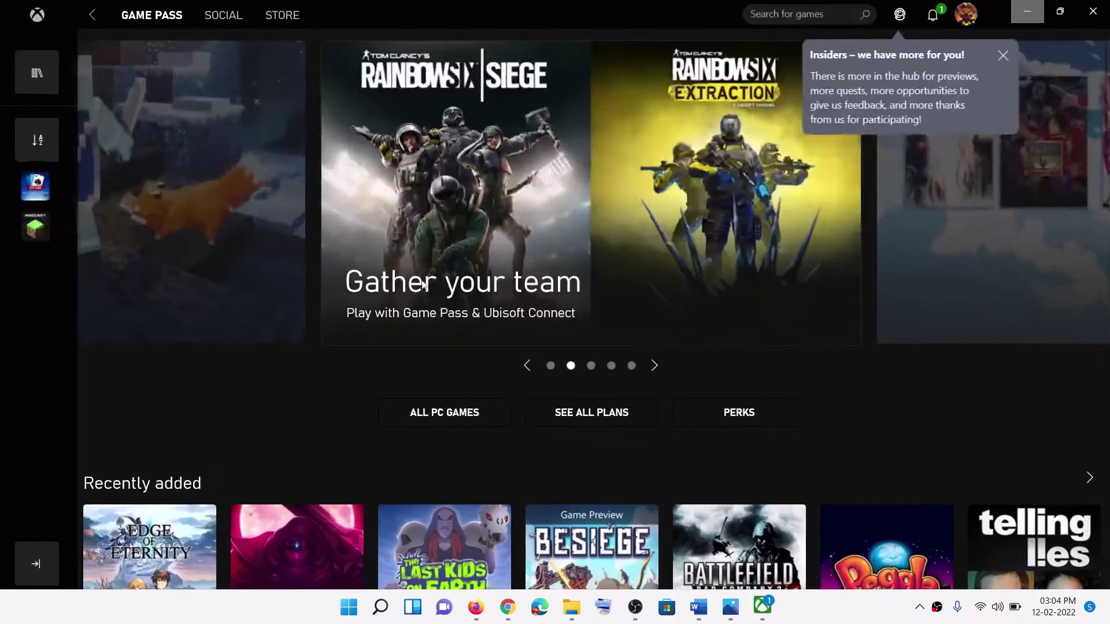
click(1039, 16)
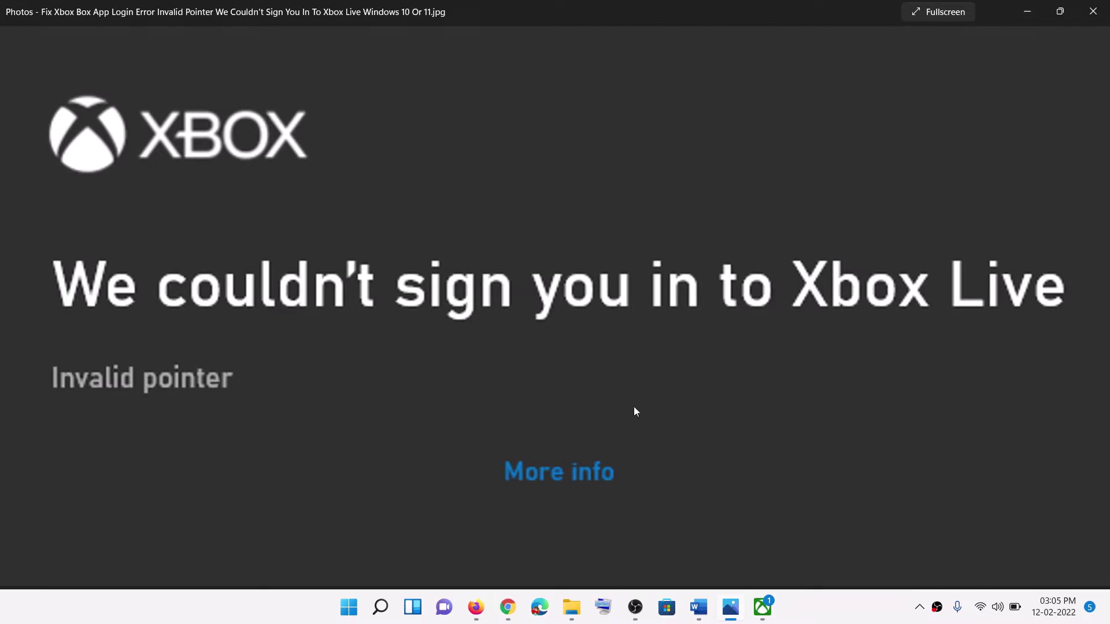
click(700, 608)
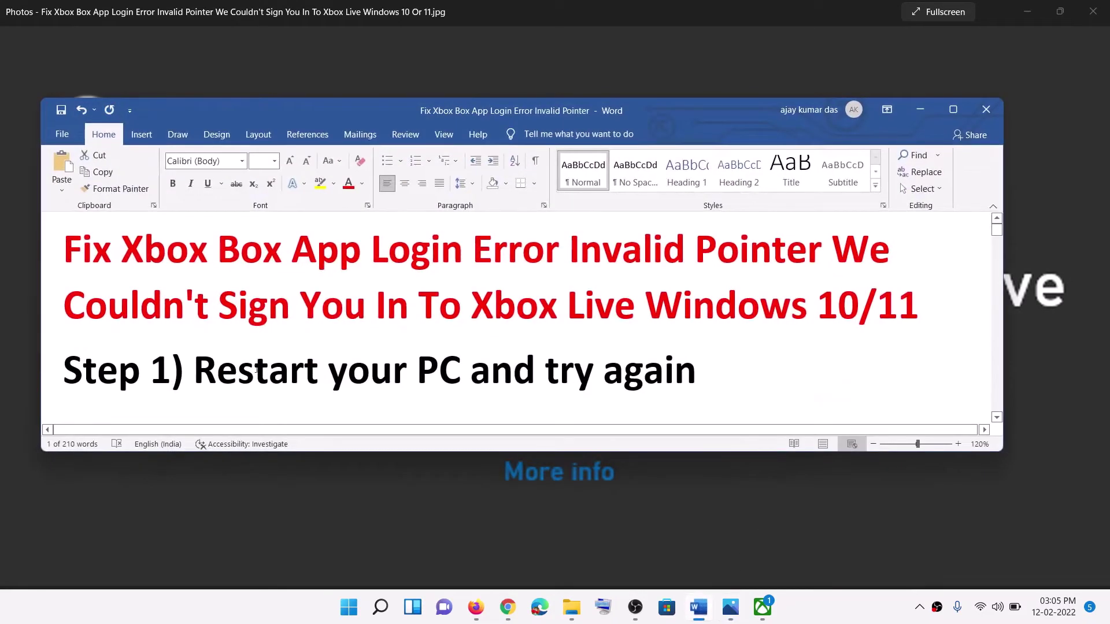
drag(217, 370, 711, 373)
Step: Show the Restart option in the Start power menu, then scroll the guide to Step 2
key(super)
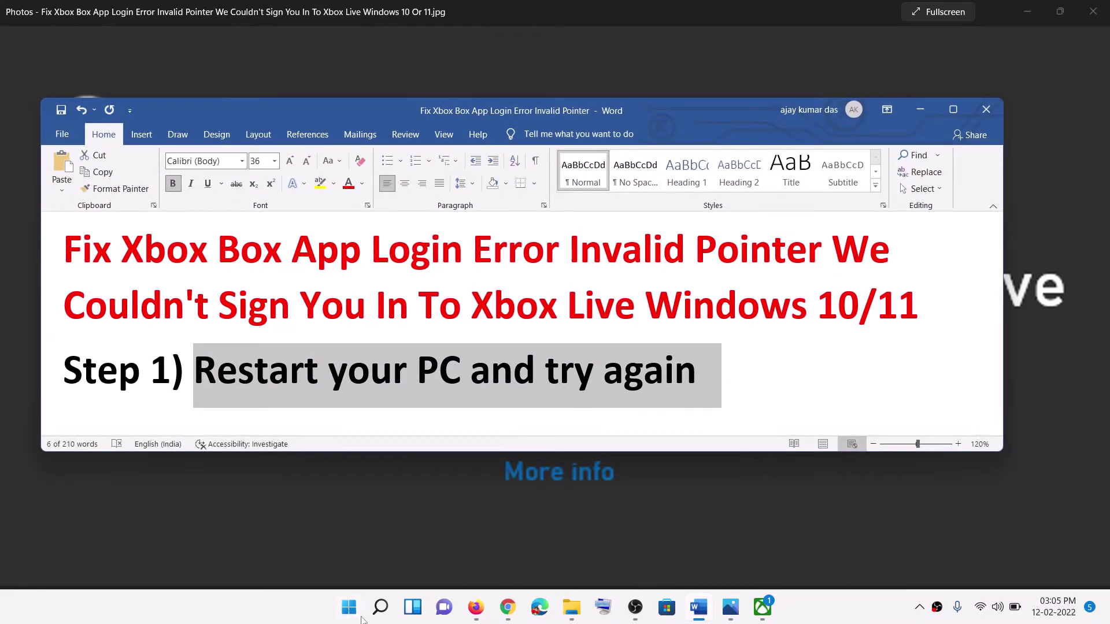
click(734, 557)
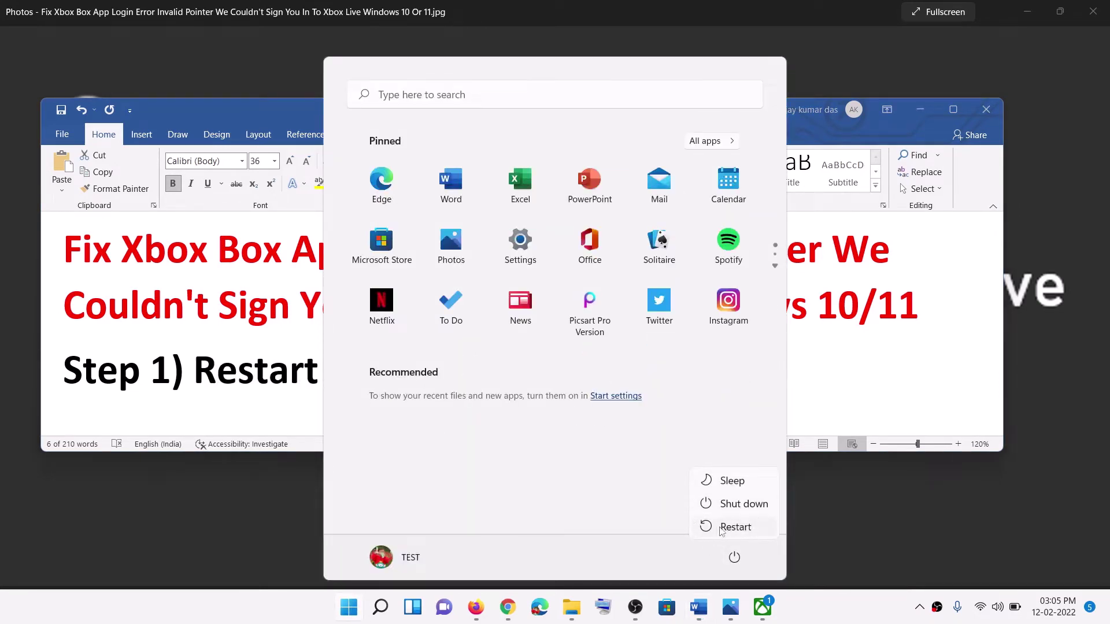
key(Escape)
click(228, 340)
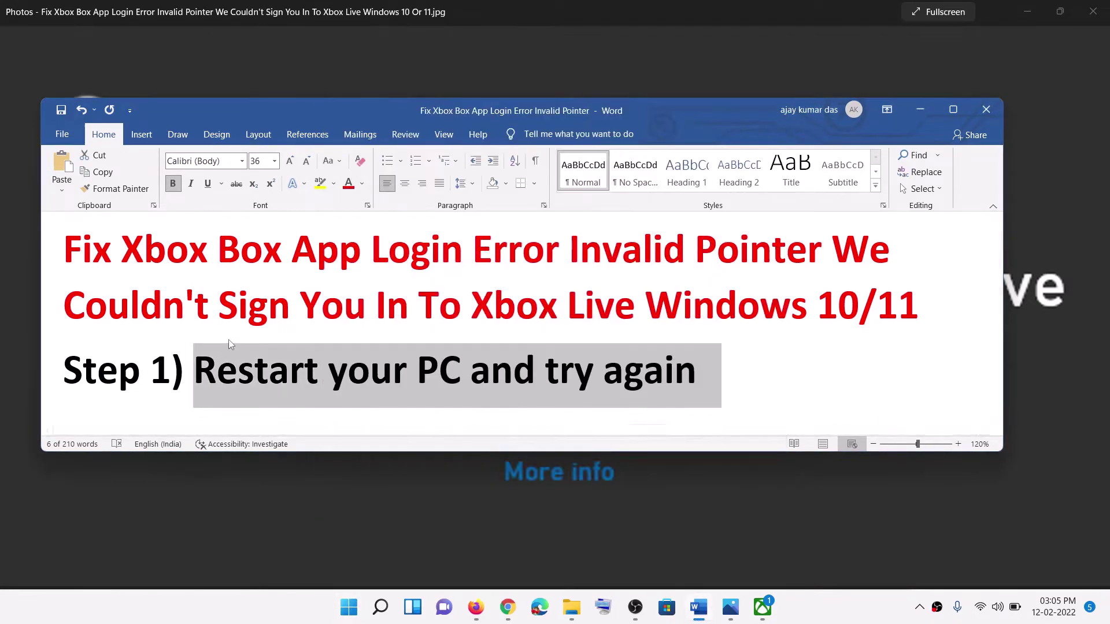
drag(723, 379, 64, 306)
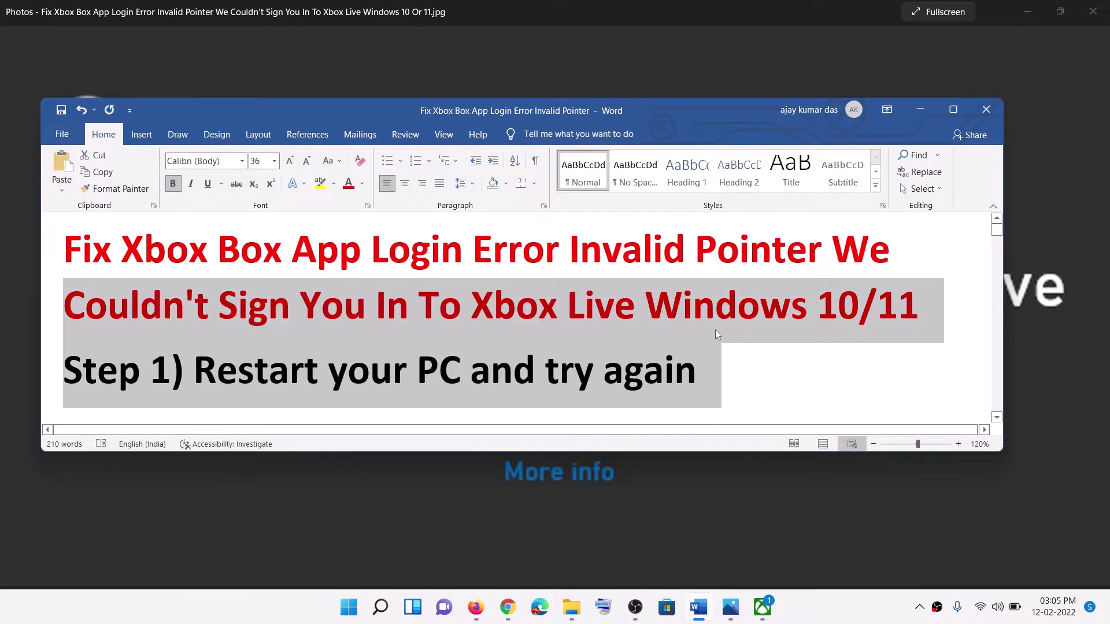
scroll(696, 338, down, 3)
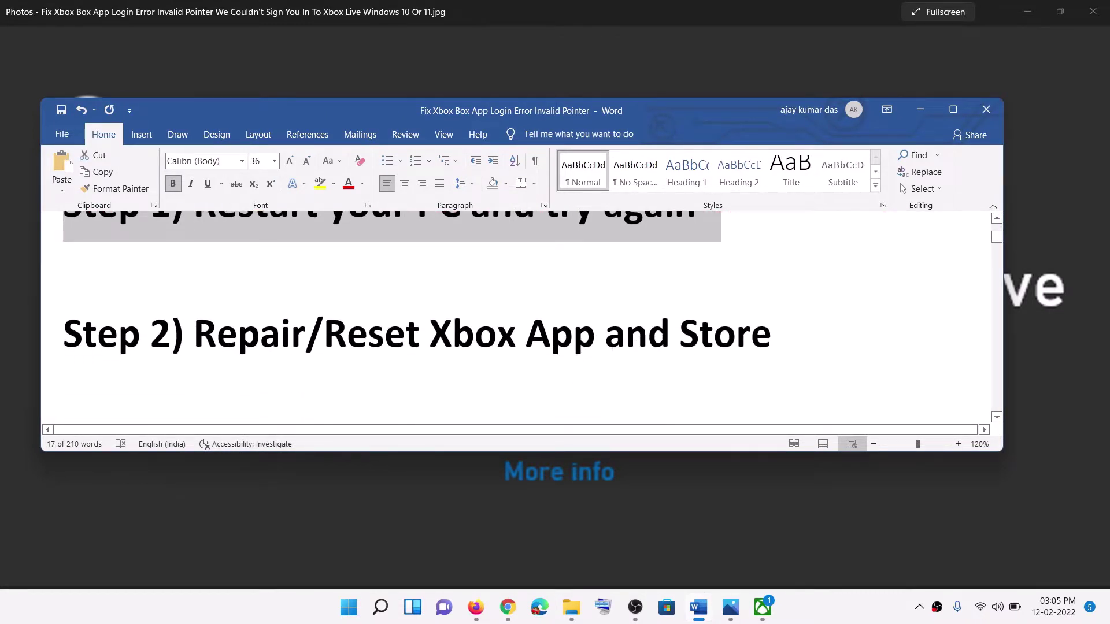
Step: Open Microsoft Store's App settings page from a Start search for 'store'
click(357, 608)
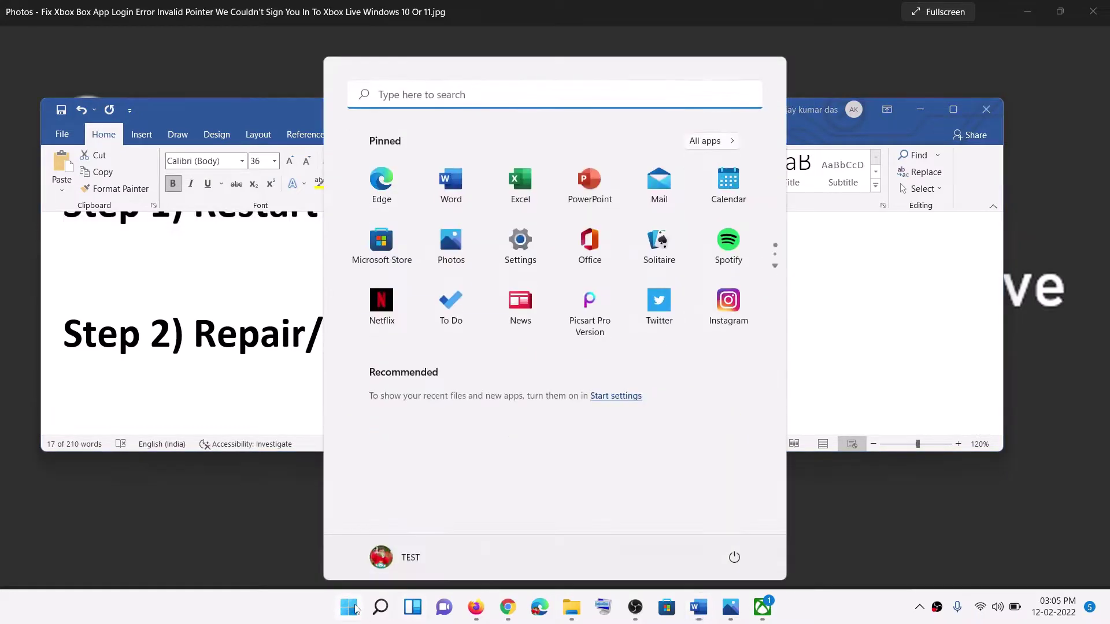
text(store)
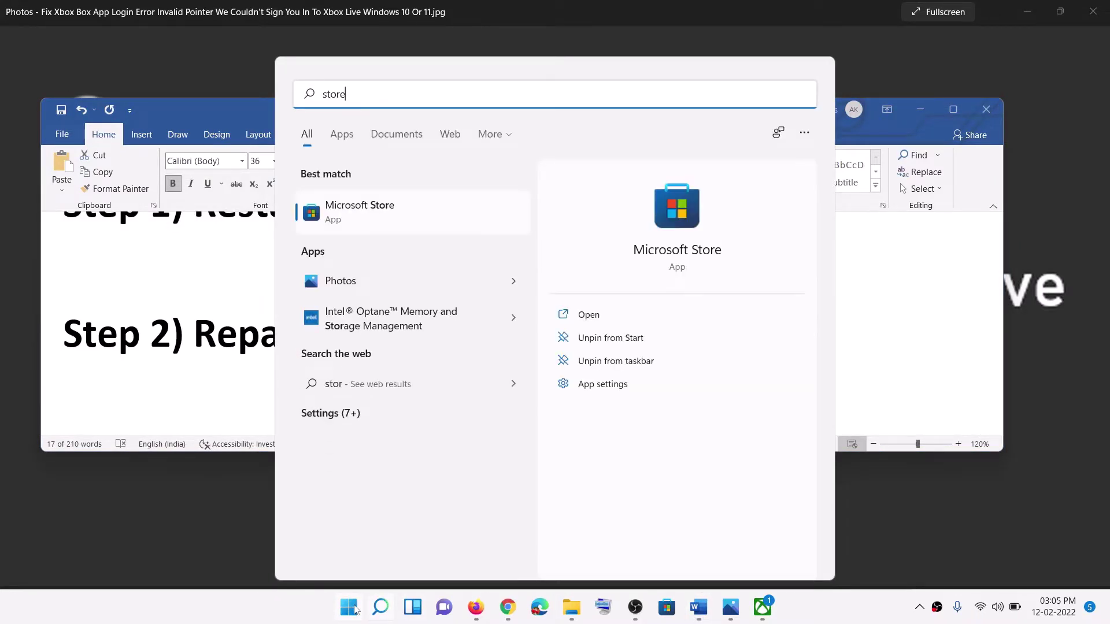
click(357, 227)
right_click(357, 227)
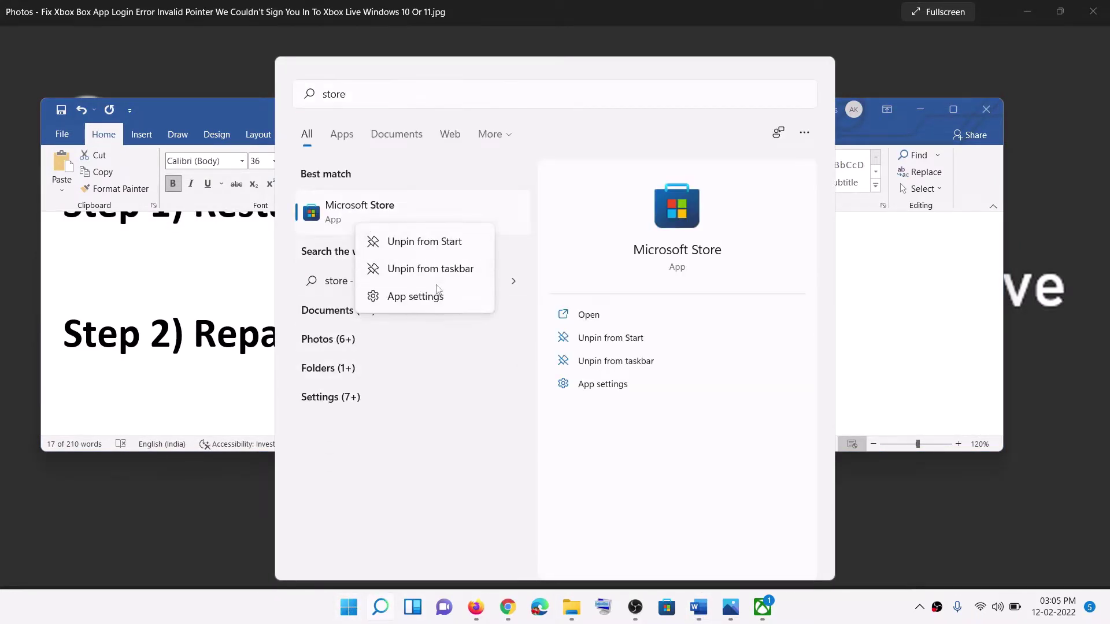
click(404, 296)
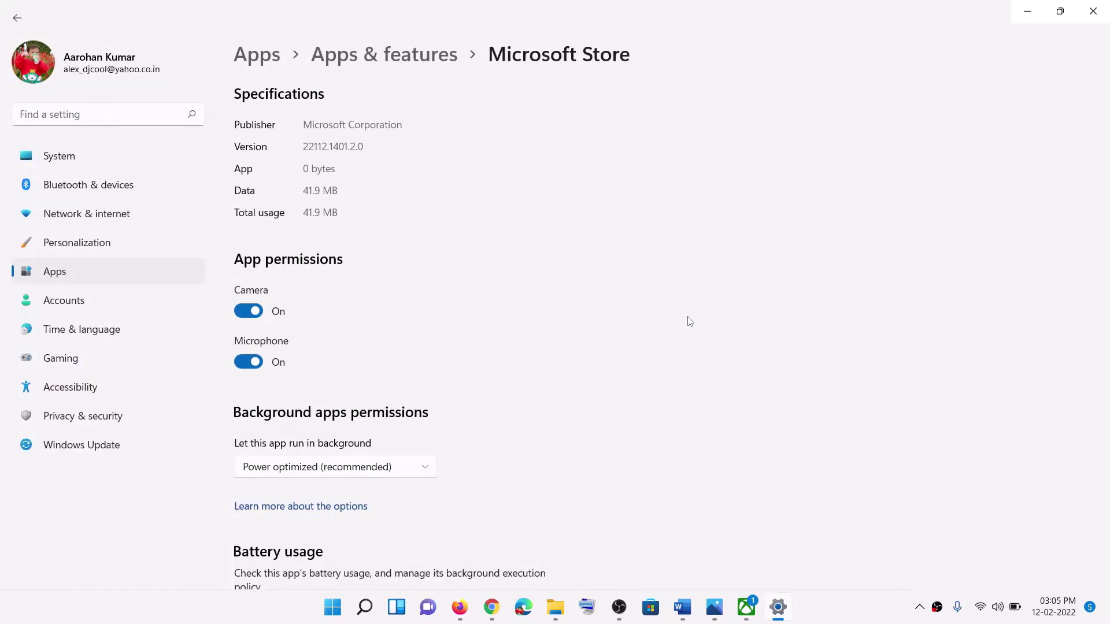
scroll(503, 410, down, 7)
scroll(503, 411, down, 5)
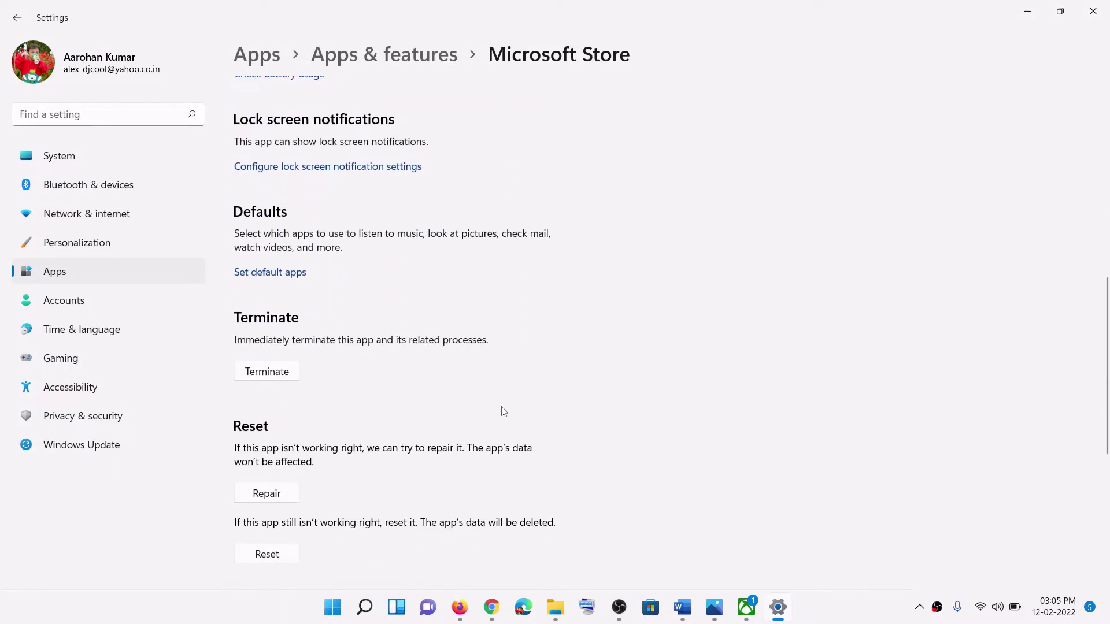
Step: Repair Microsoft Store, reset its data, and search Start for 'xbox'
click(296, 346)
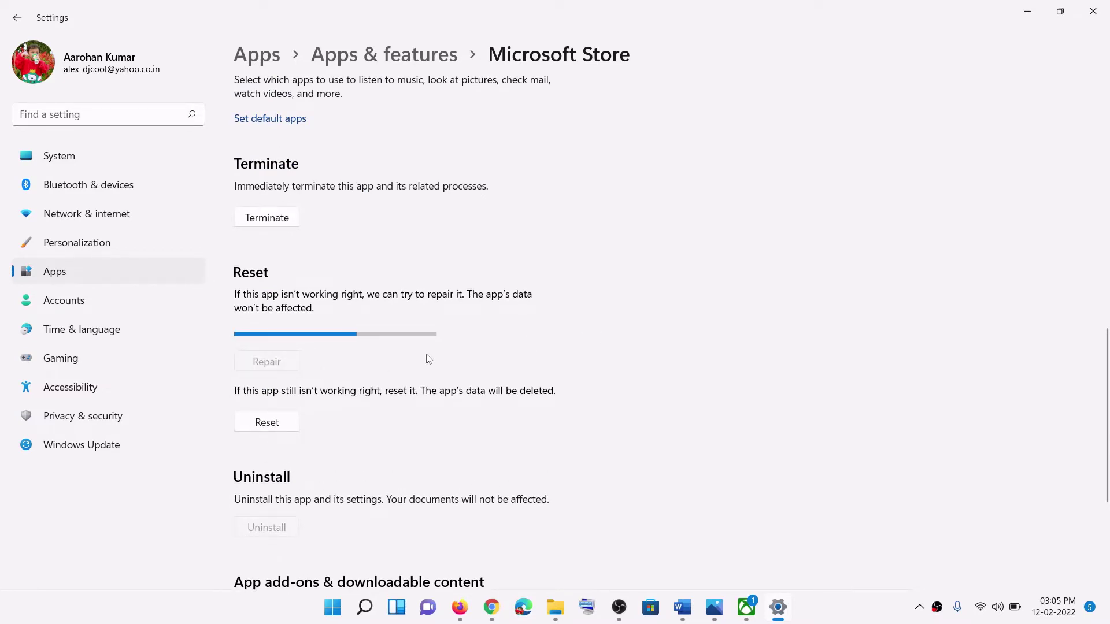
click(267, 422)
click(332, 387)
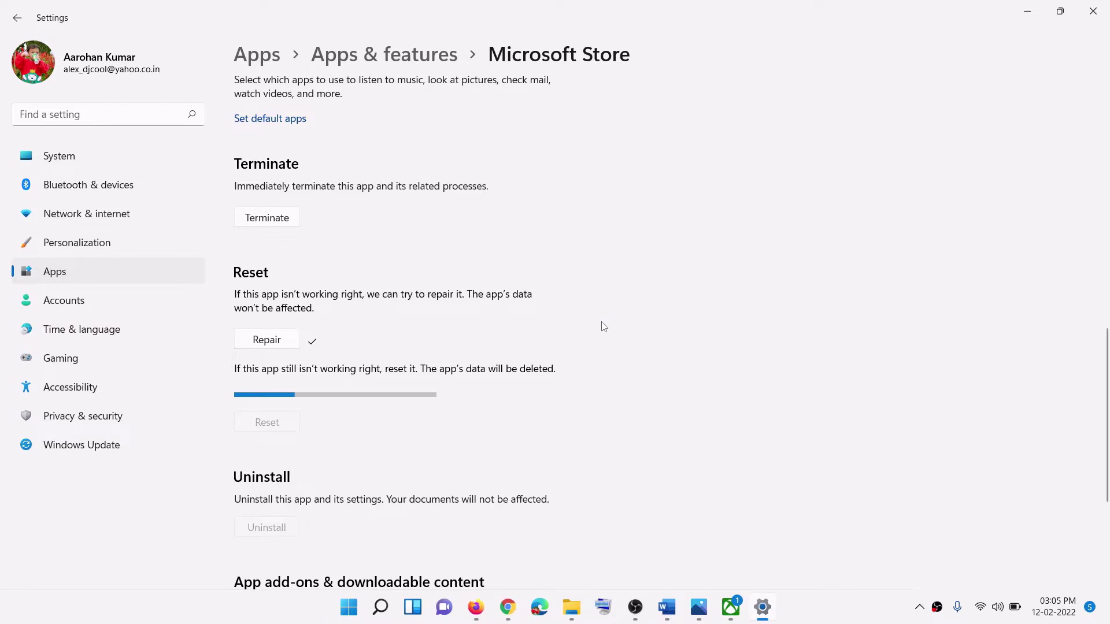
click(351, 609)
text(xbox)
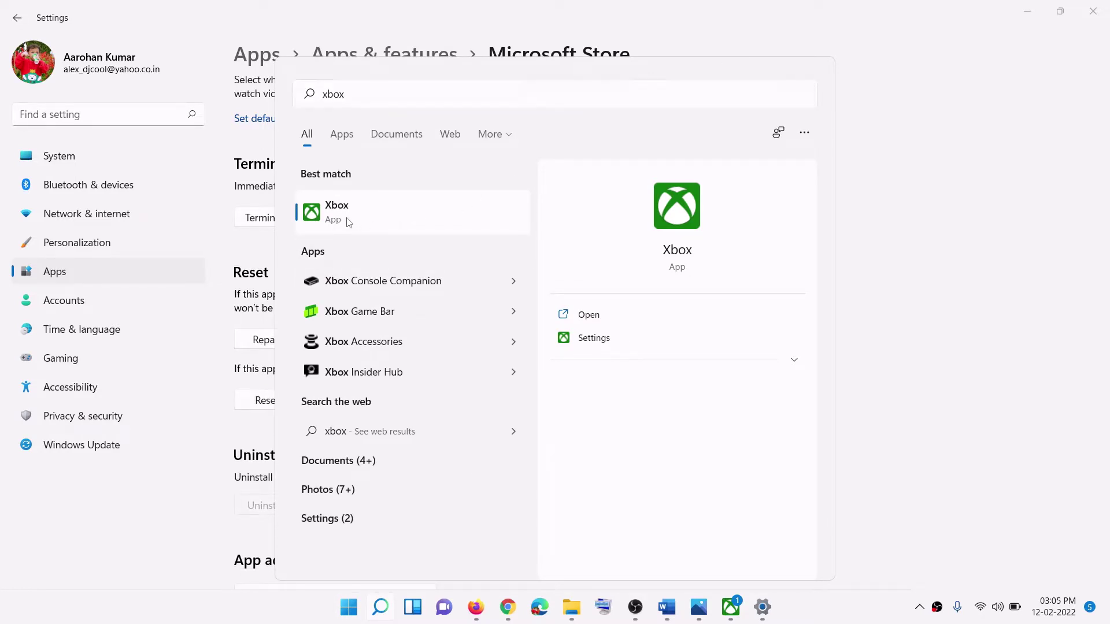
Step: Open the Xbox app's settings, repair it, then reset it, confirming deletion of its data
right_click(348, 219)
click(403, 298)
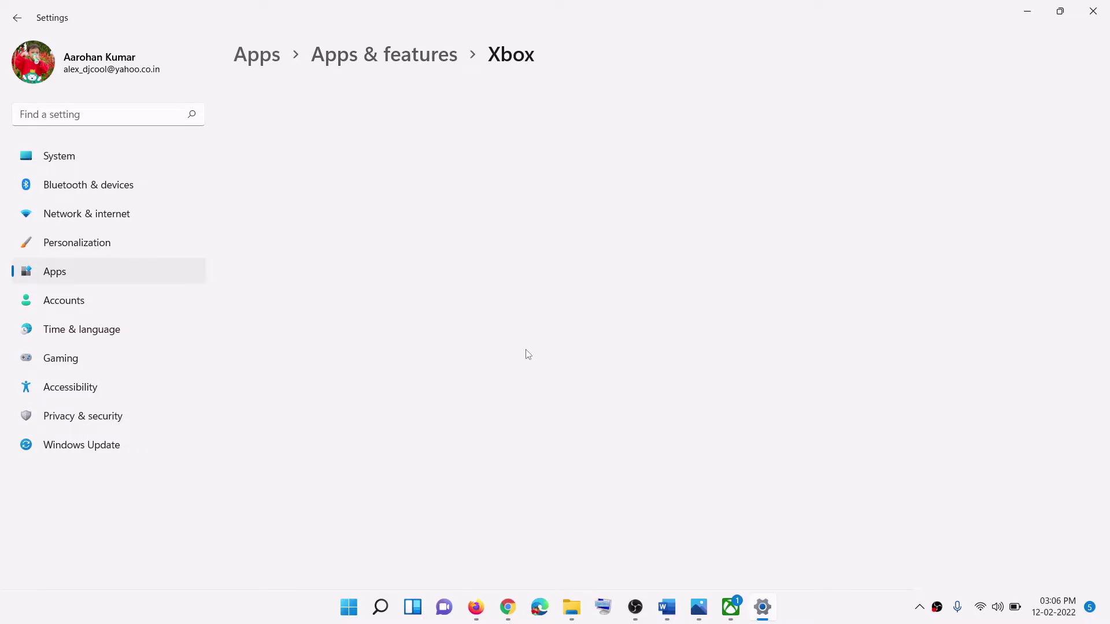
scroll(545, 376, down, 8)
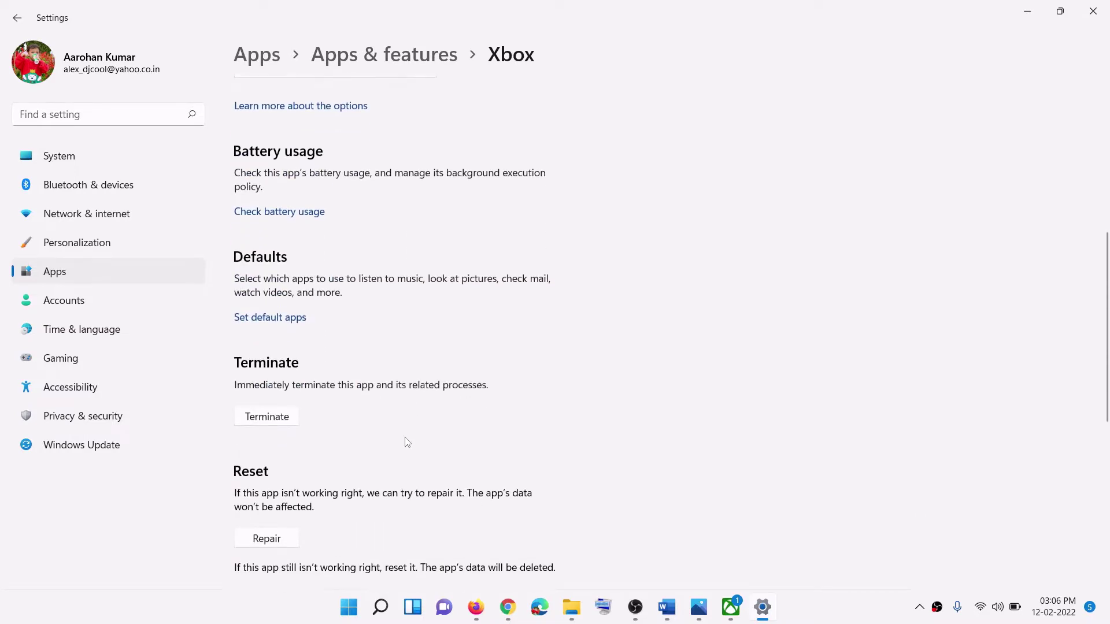
scroll(323, 427, down, 2)
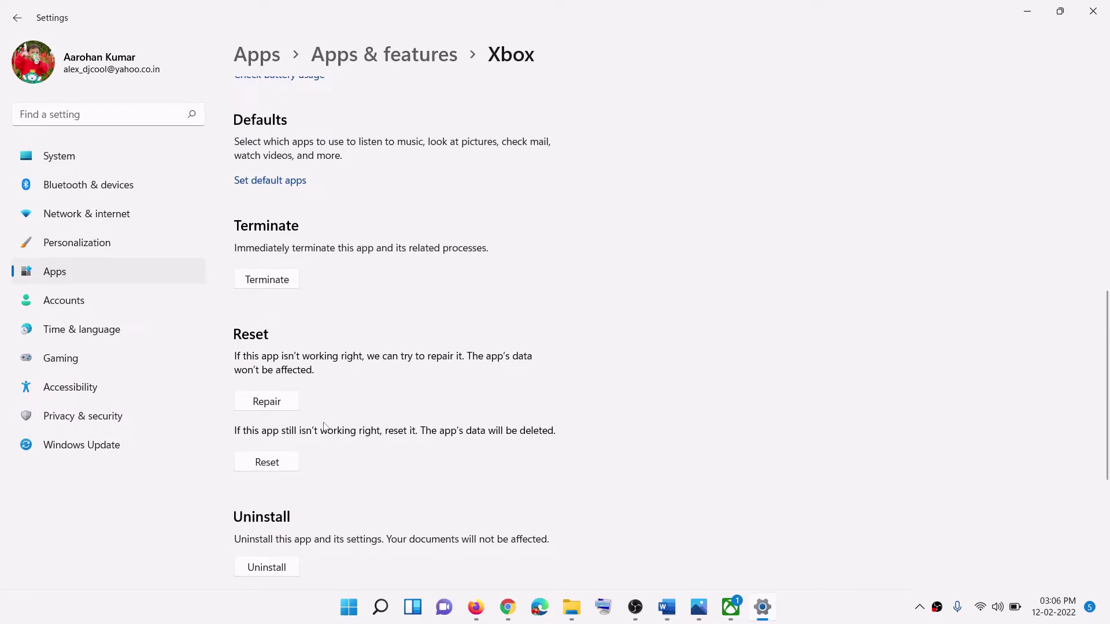
click(287, 407)
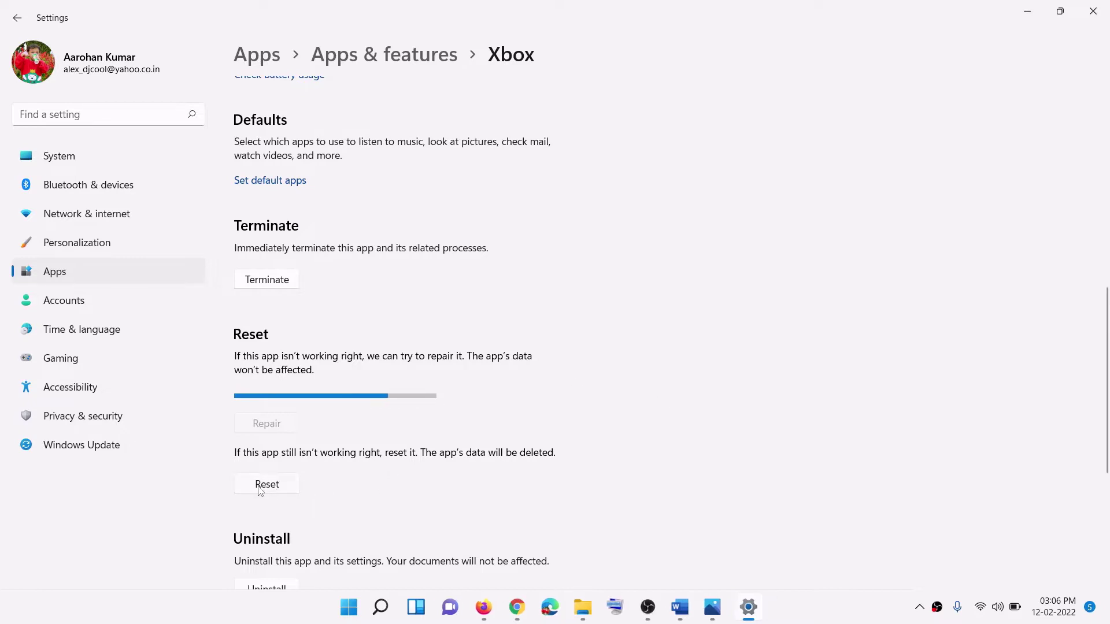
click(267, 462)
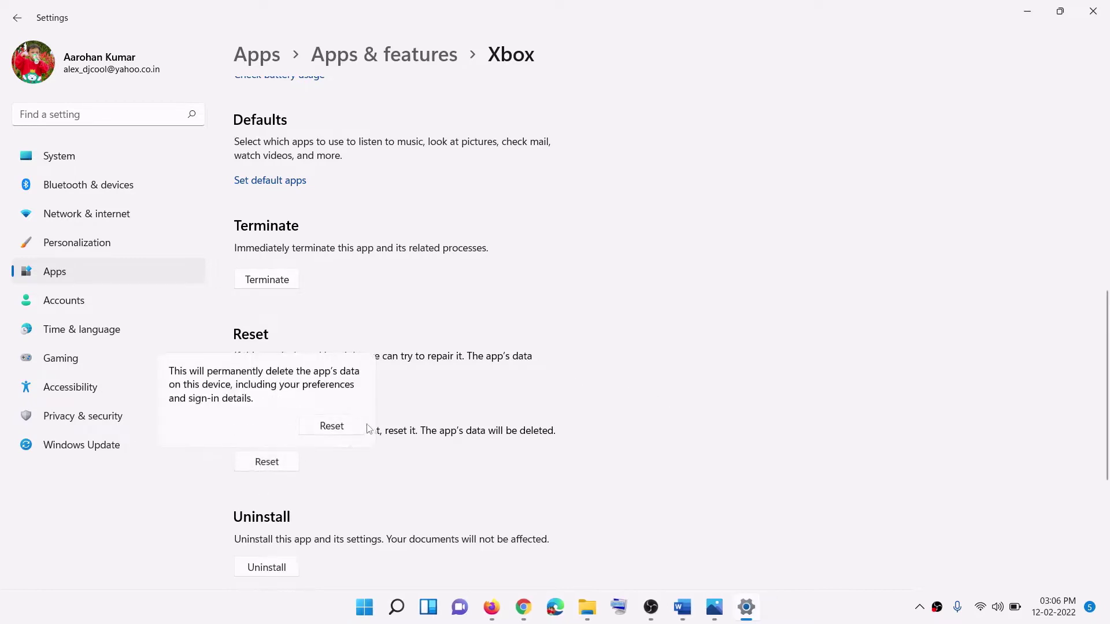
click(361, 427)
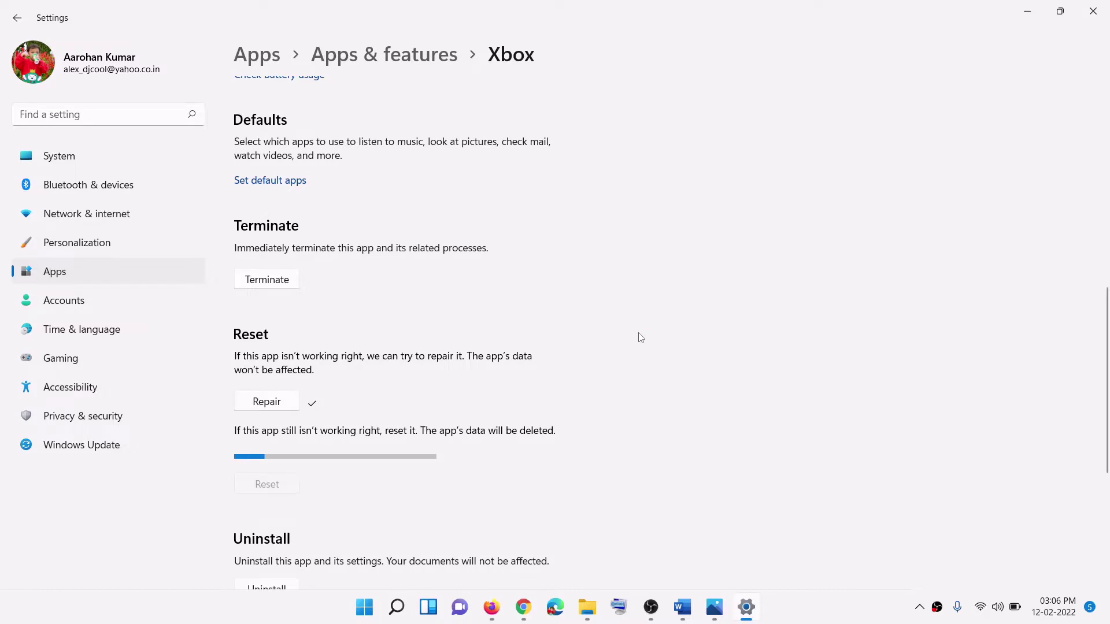
Step: Copy the WSRESET command from Step 3 of the Word guide
click(681, 608)
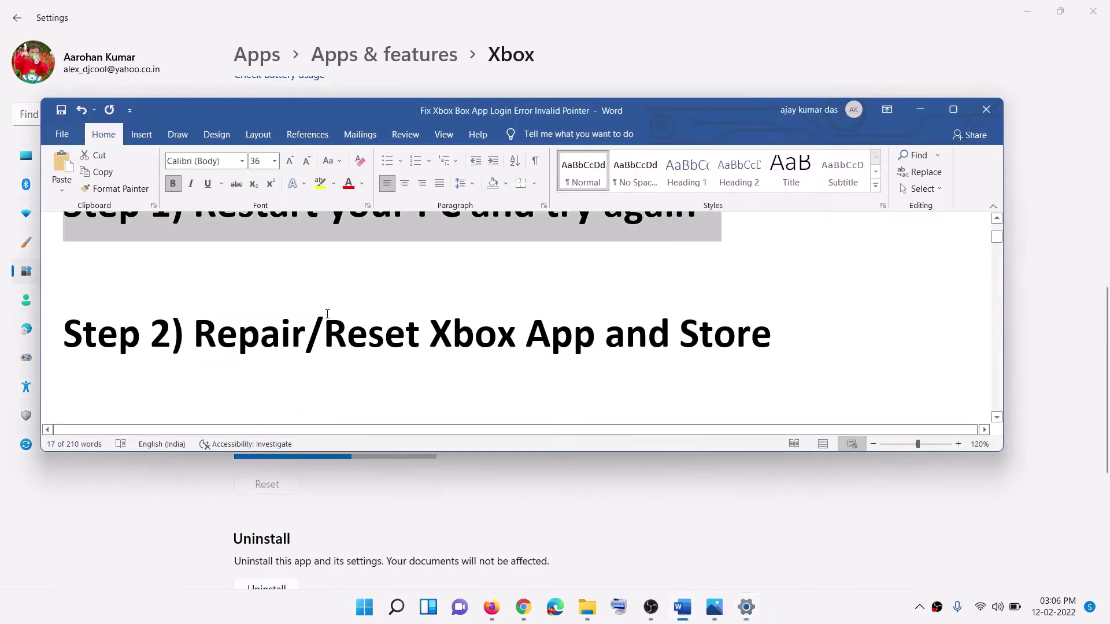
scroll(325, 341, down, 2)
scroll(325, 342, down, 2)
scroll(300, 330, up, 1)
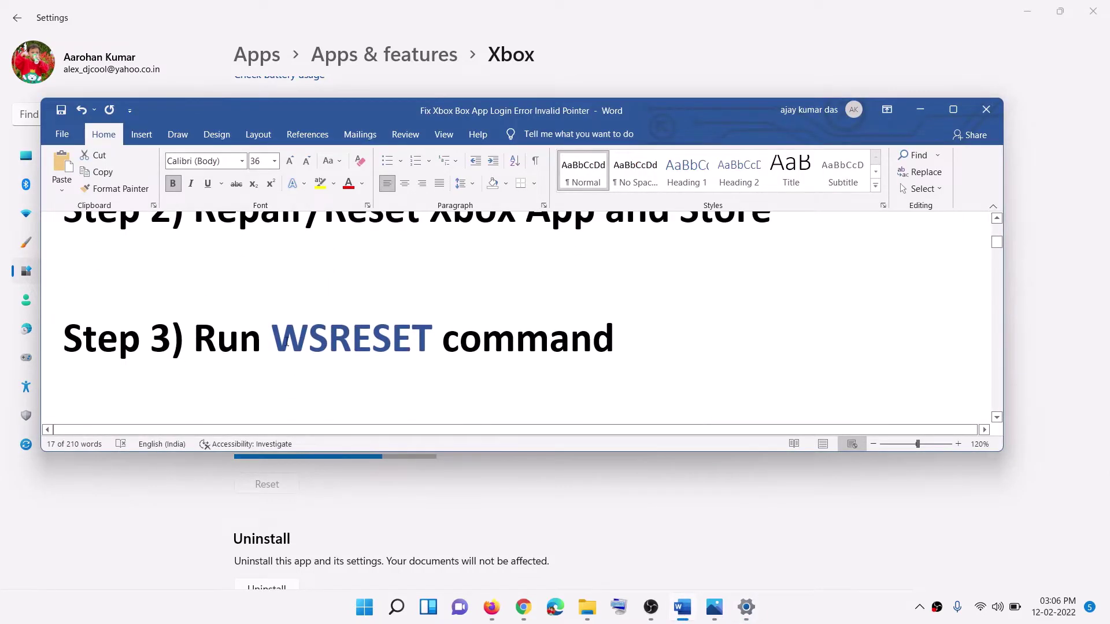
drag(271, 340, 433, 341)
right_click(318, 342)
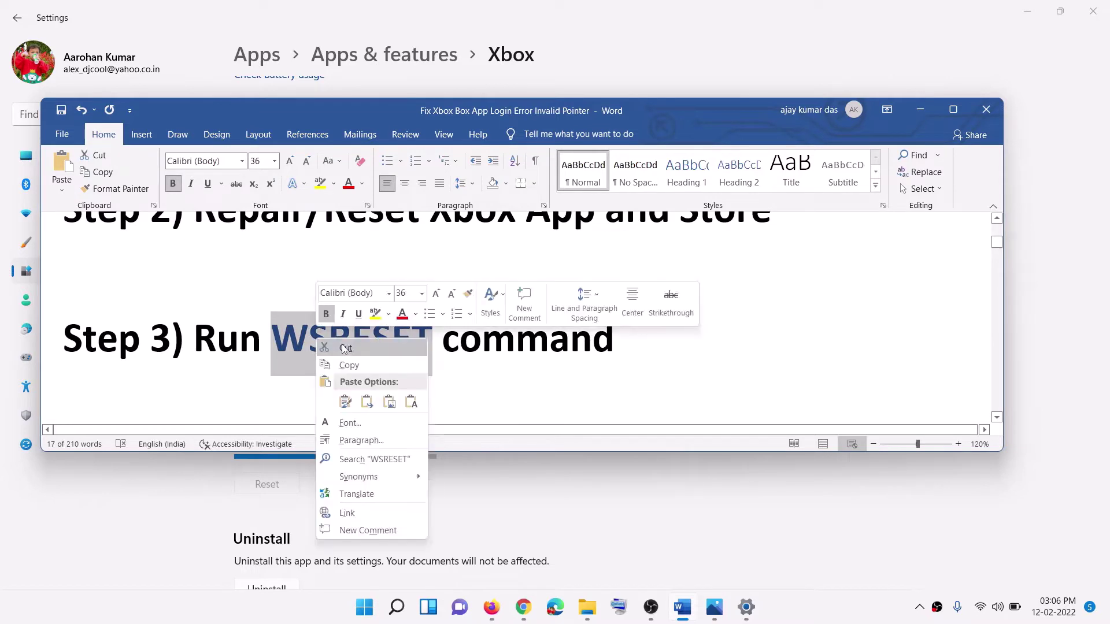
click(347, 365)
Step: Run WSRESET from Start search and move its console window aside
click(364, 607)
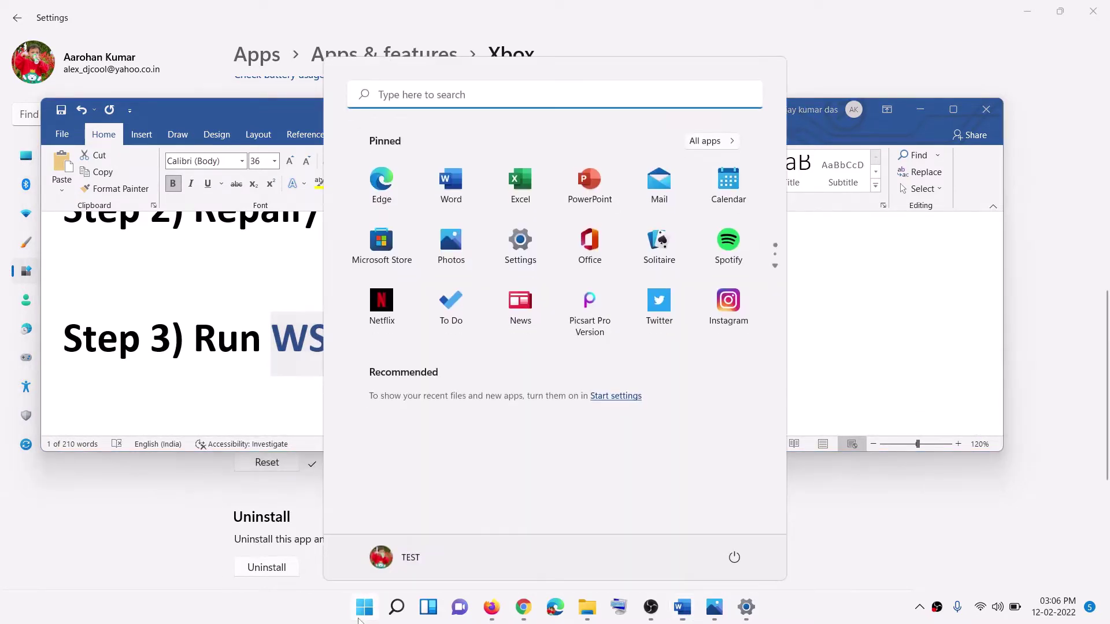
key(ctrl+v)
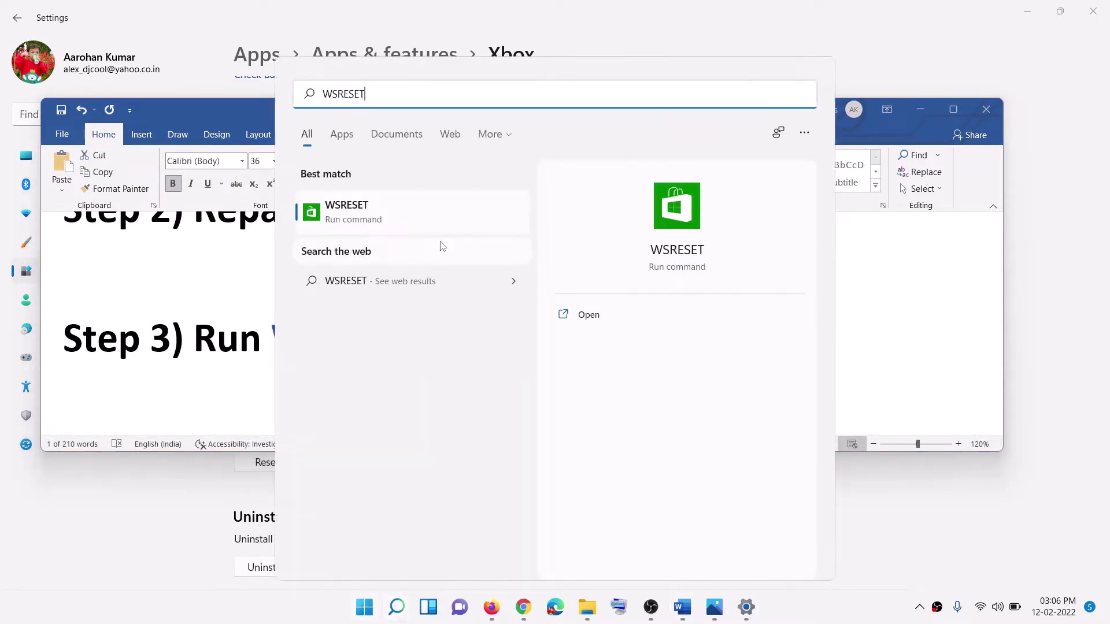
click(734, 216)
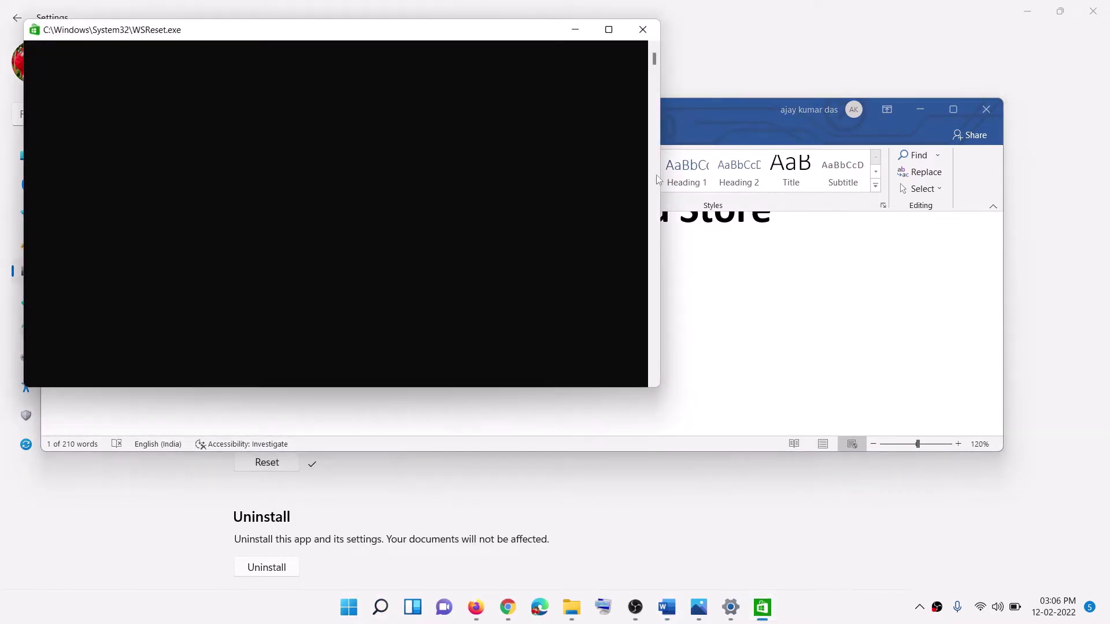
drag(441, 33, 642, 203)
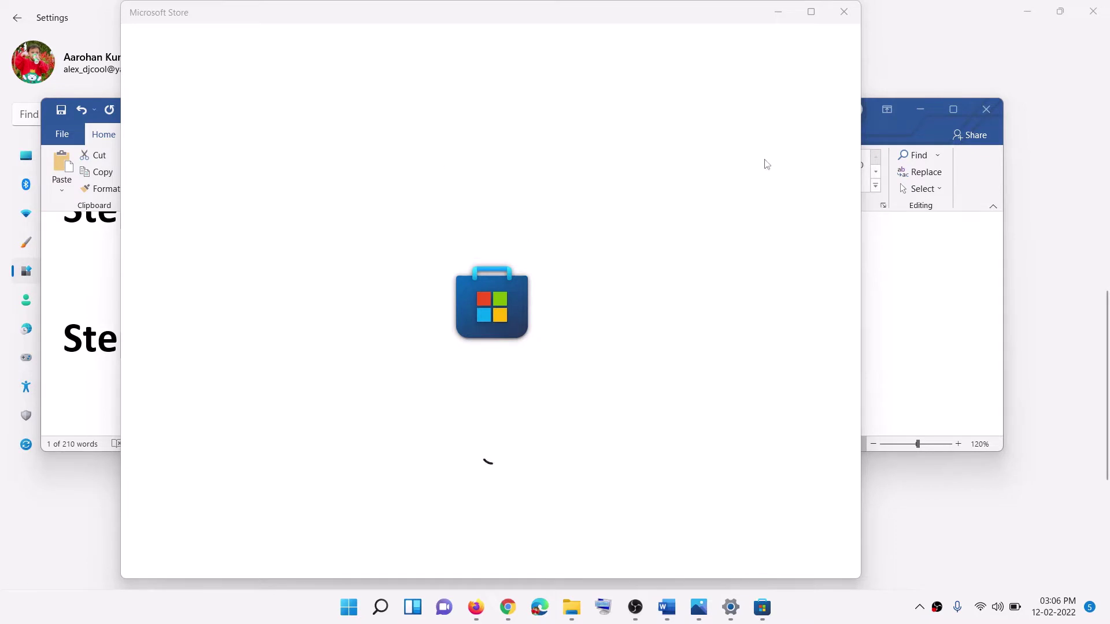
Step: Scroll Word to Step 4 on signing out and back in, then switch to Microsoft Store
click(911, 334)
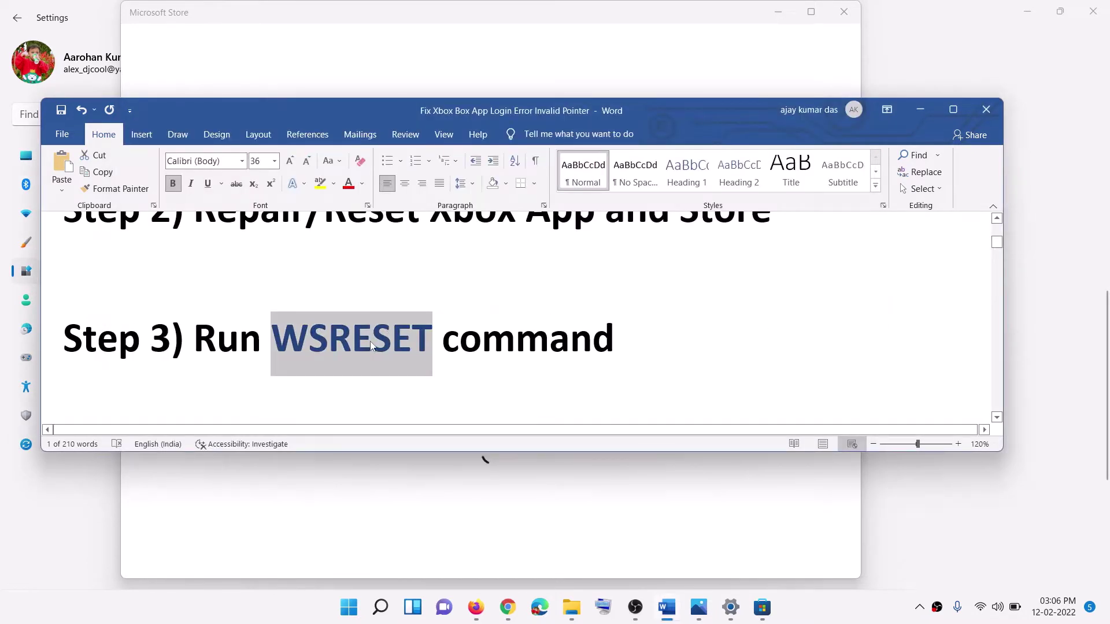
scroll(371, 341, down, 2)
scroll(371, 341, down, 2)
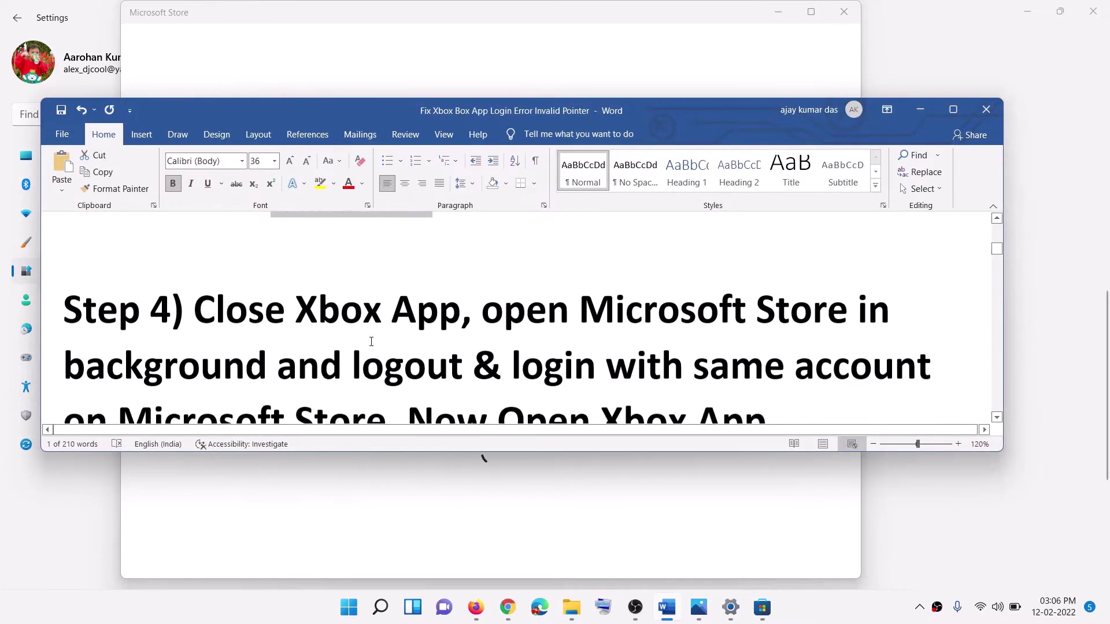
drag(296, 303, 755, 307)
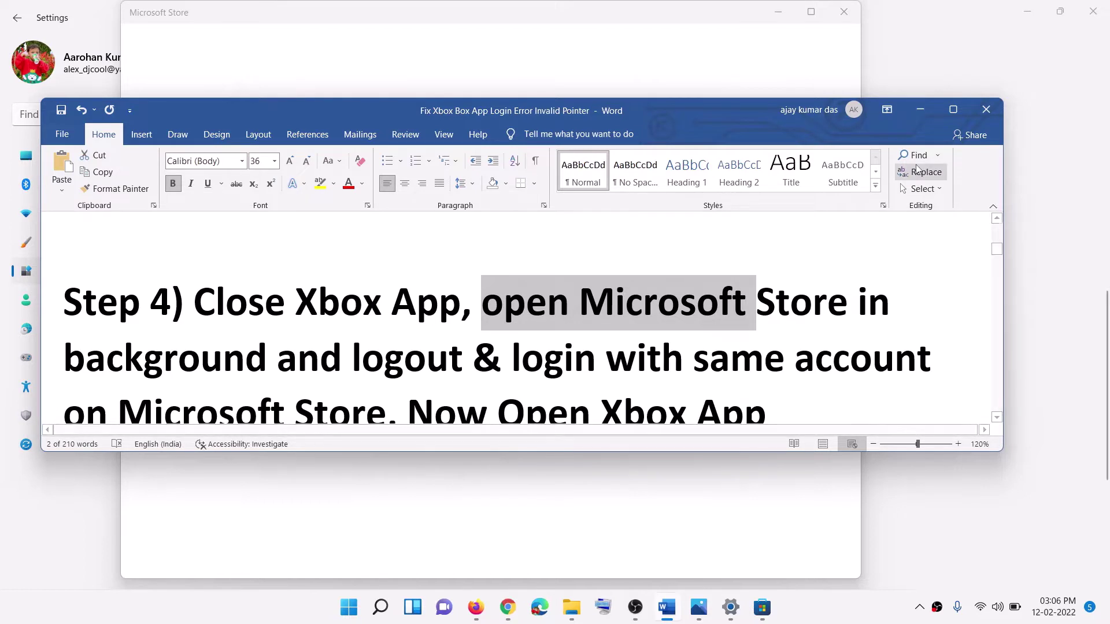
click(558, 38)
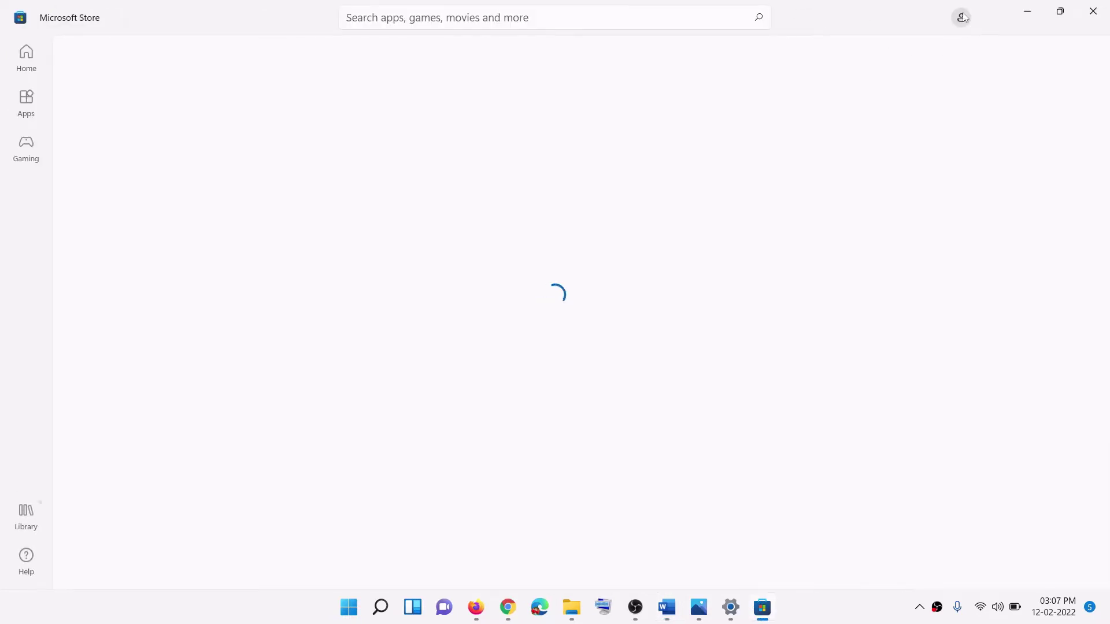
Step: Sign out of Microsoft Store, sign back in with the same account and PIN, then return to Word
click(964, 22)
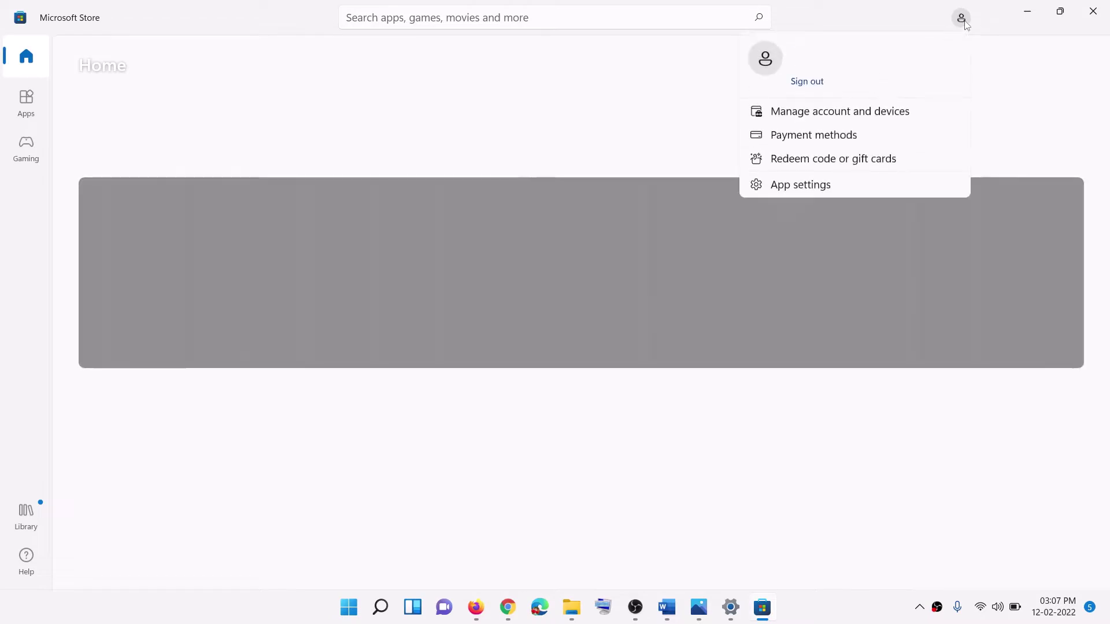
click(804, 85)
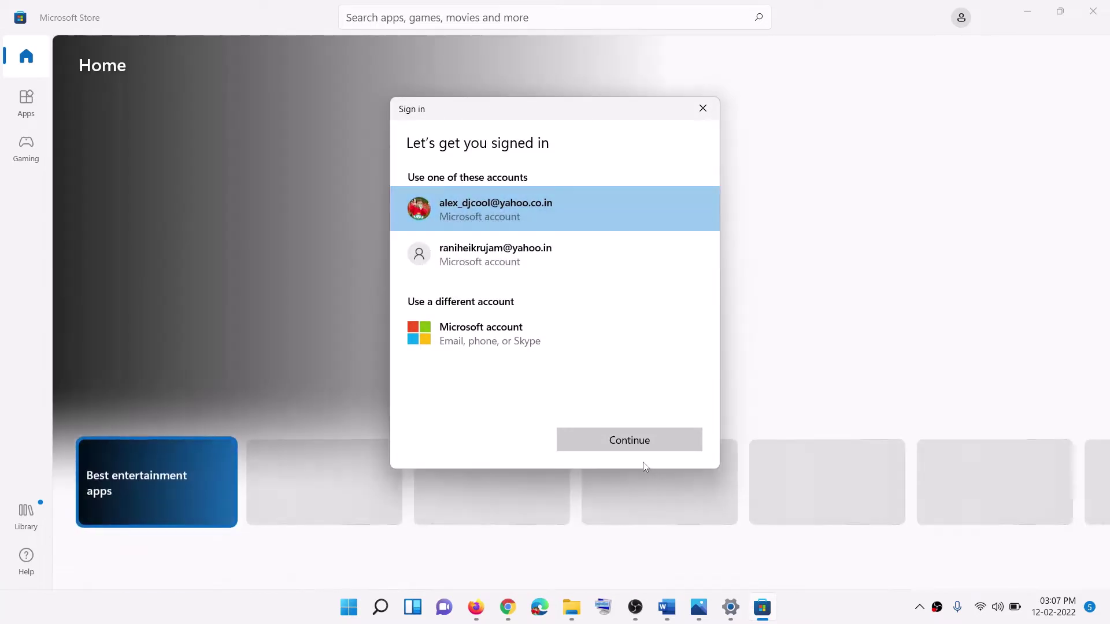
click(638, 444)
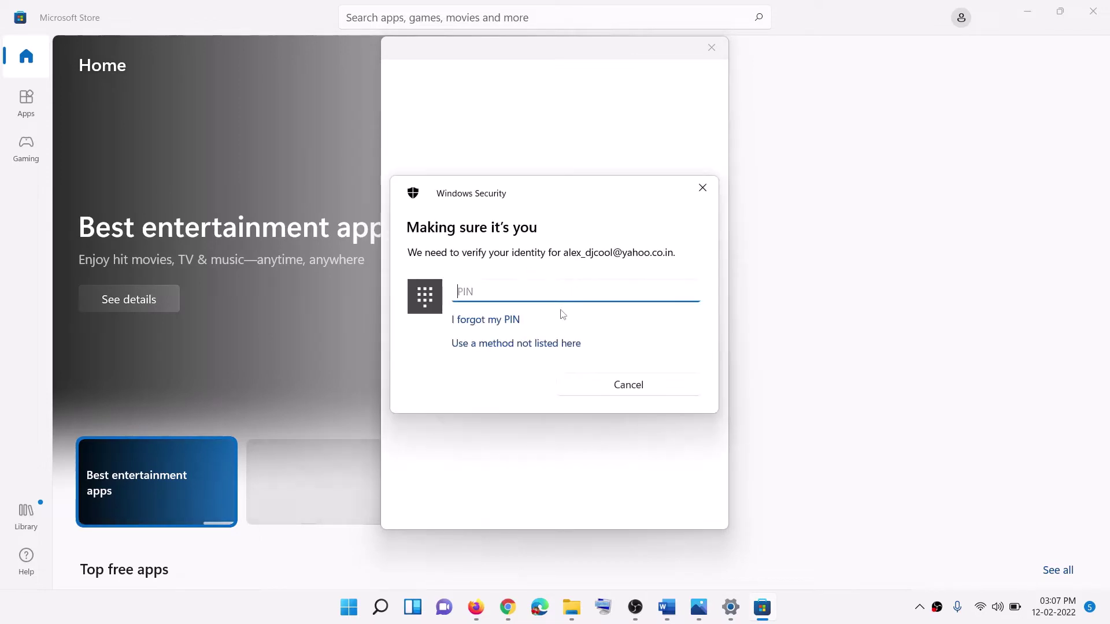
text(1111)
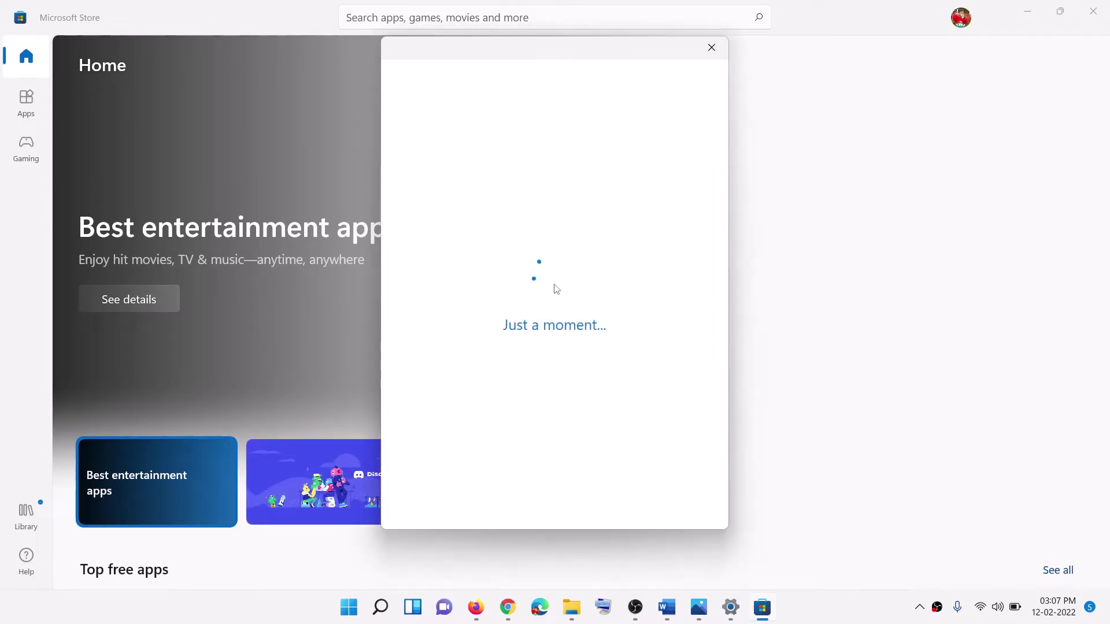
click(675, 610)
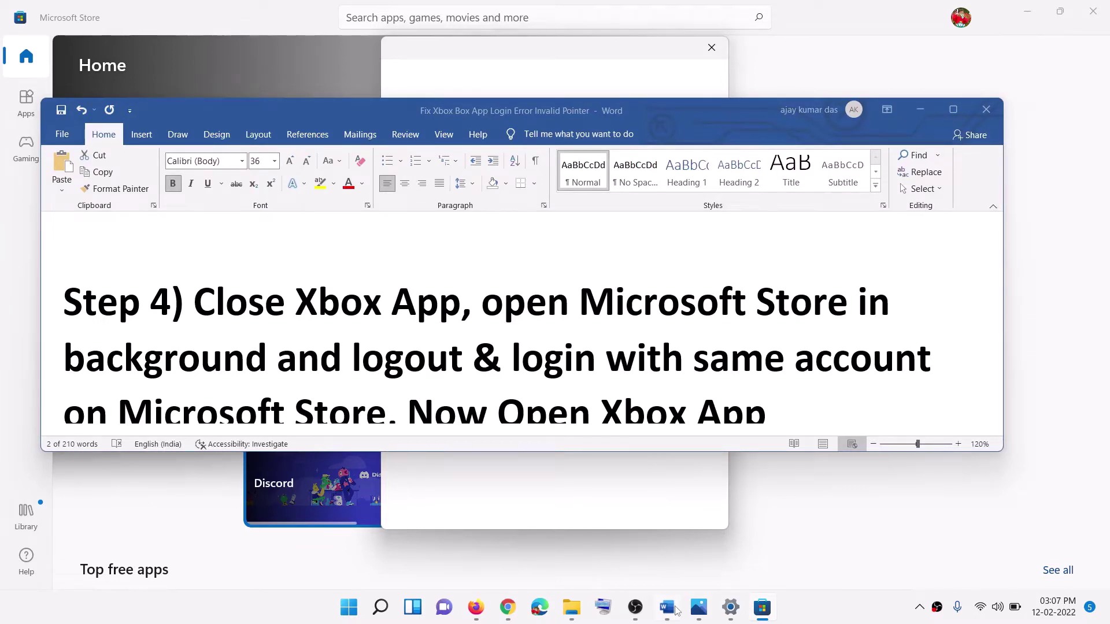
Step: Scroll the Word guide past Step 4 and select Step 5's date, time and region instruction
scroll(520, 324, down, 1)
drag(601, 329, 750, 324)
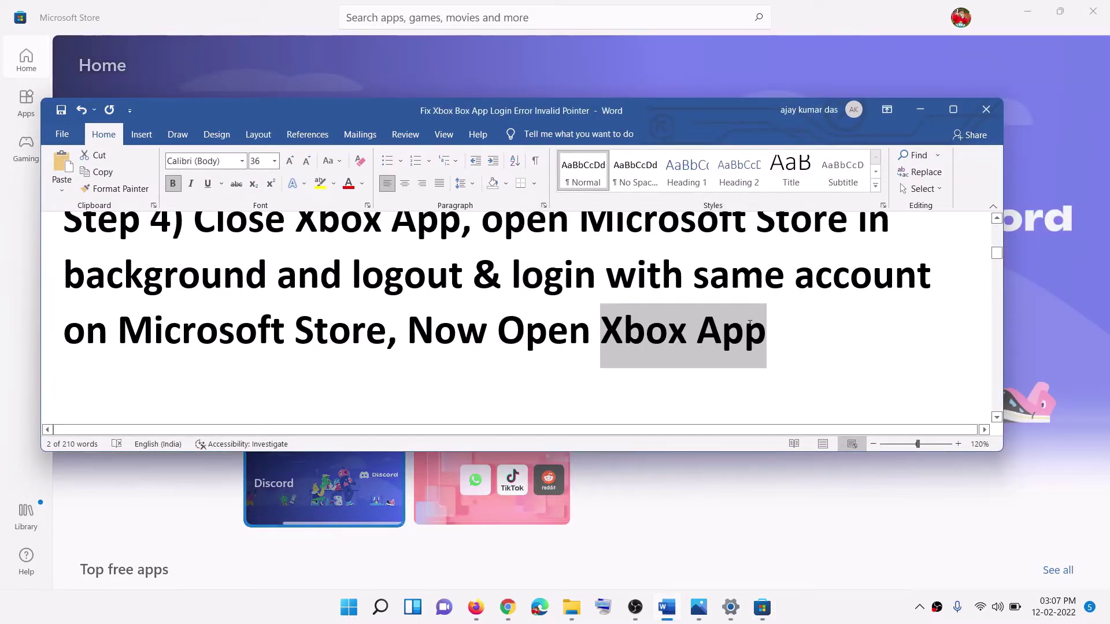
drag(513, 275, 337, 335)
drag(766, 332, 498, 333)
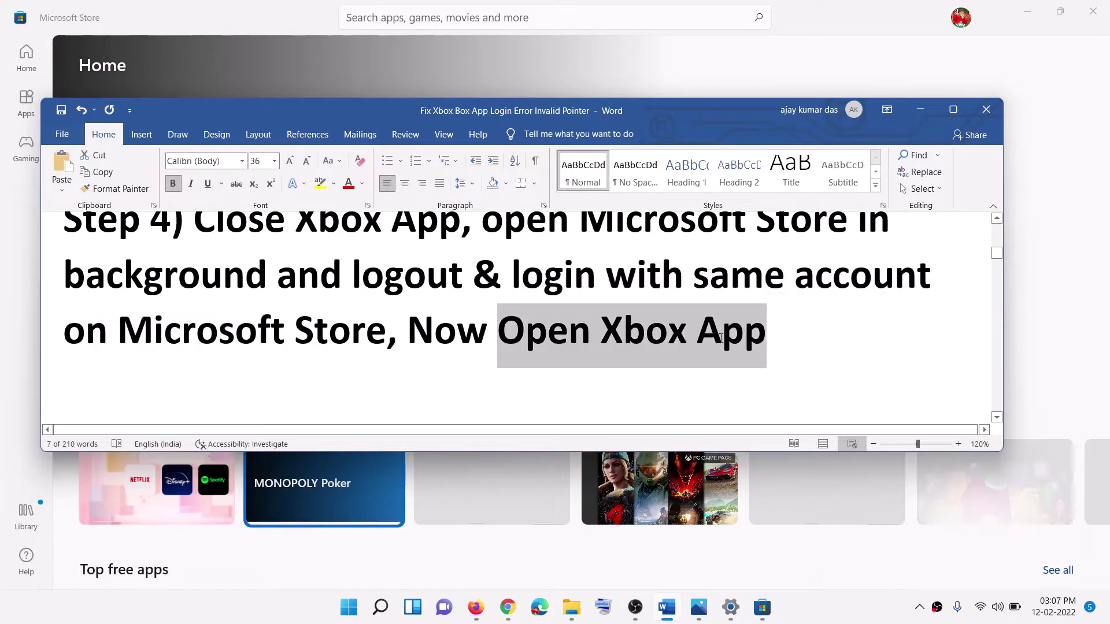
scroll(478, 334, down, 1)
scroll(478, 334, down, 1)
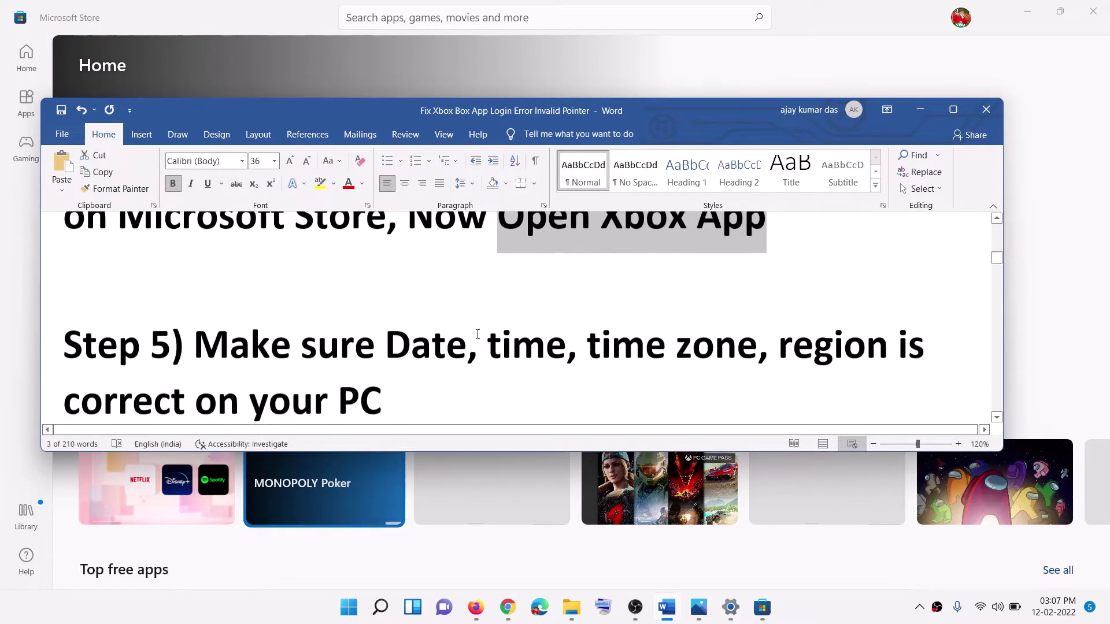
click(402, 350)
shift+click(195, 294)
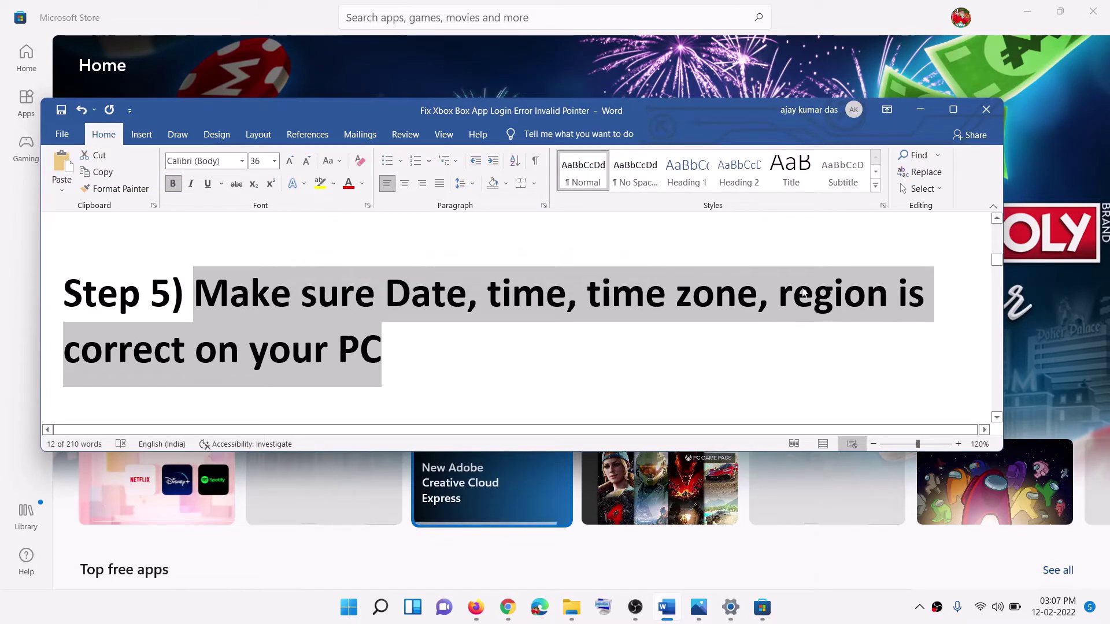
Step: Keep the UTC+05:30 time zone and sync the clock in Date & time settings
right_click(1049, 612)
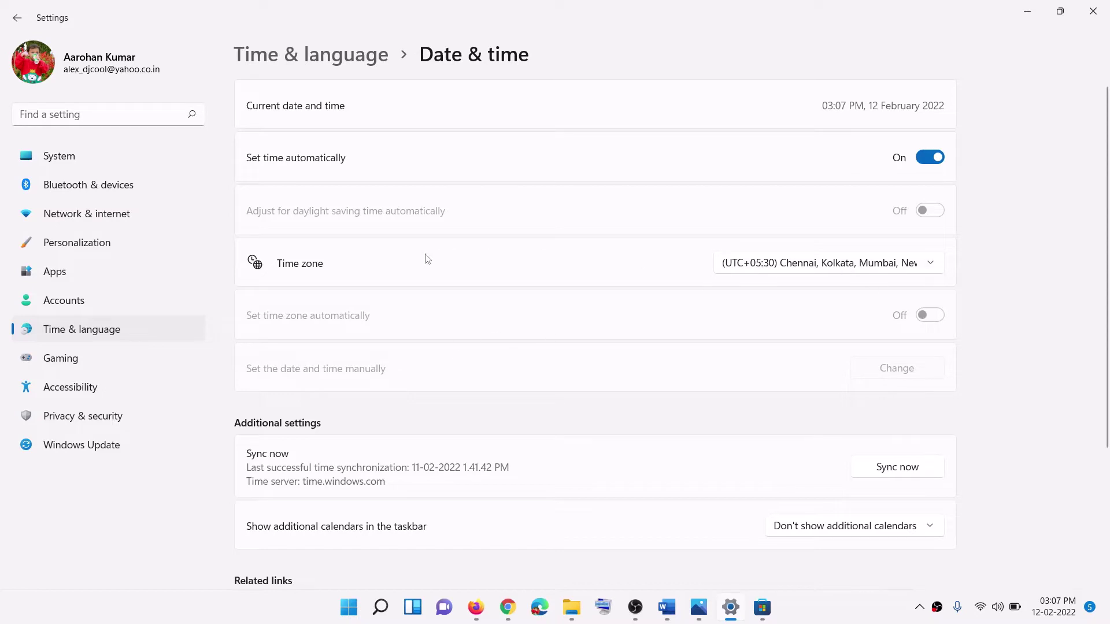
click(845, 274)
click(844, 267)
click(897, 477)
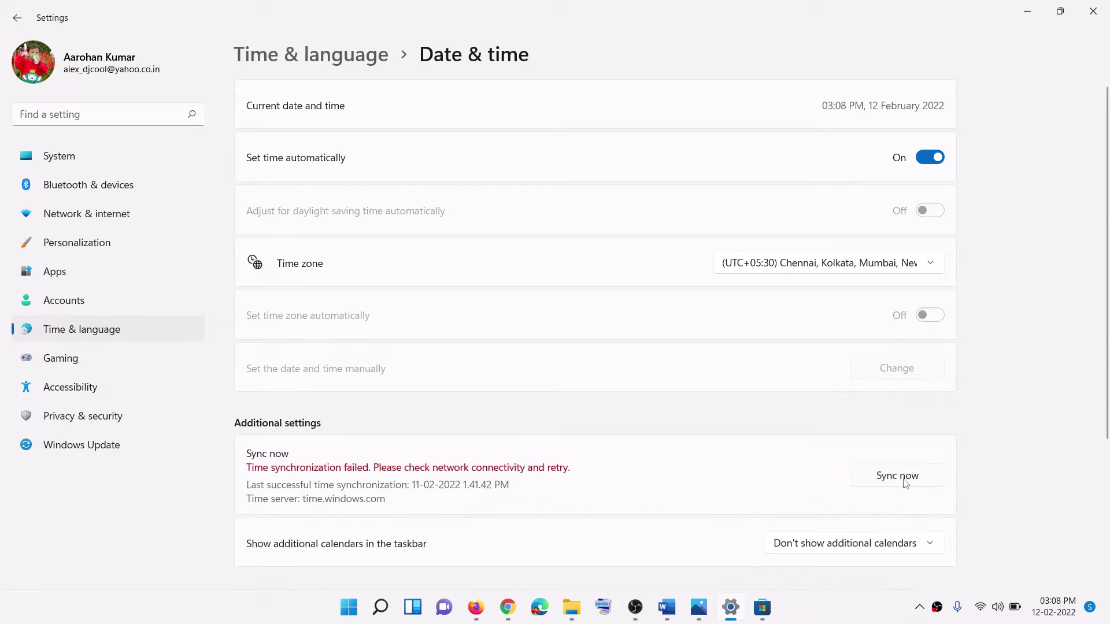
click(905, 484)
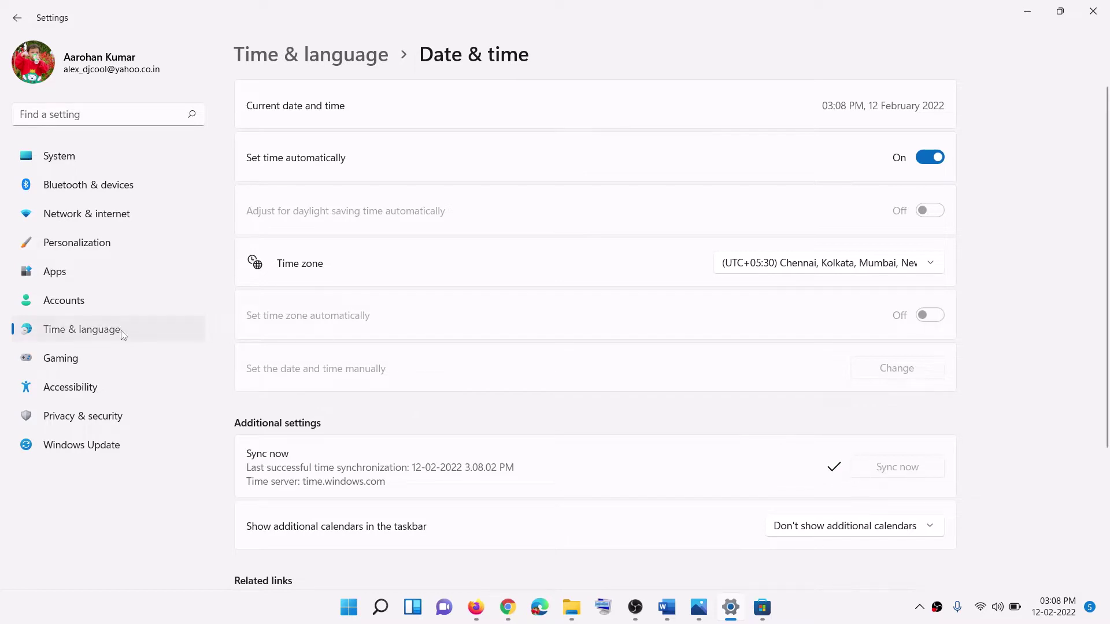
Step: Confirm India as the country or region in Language & region, then close Settings
click(145, 330)
click(366, 181)
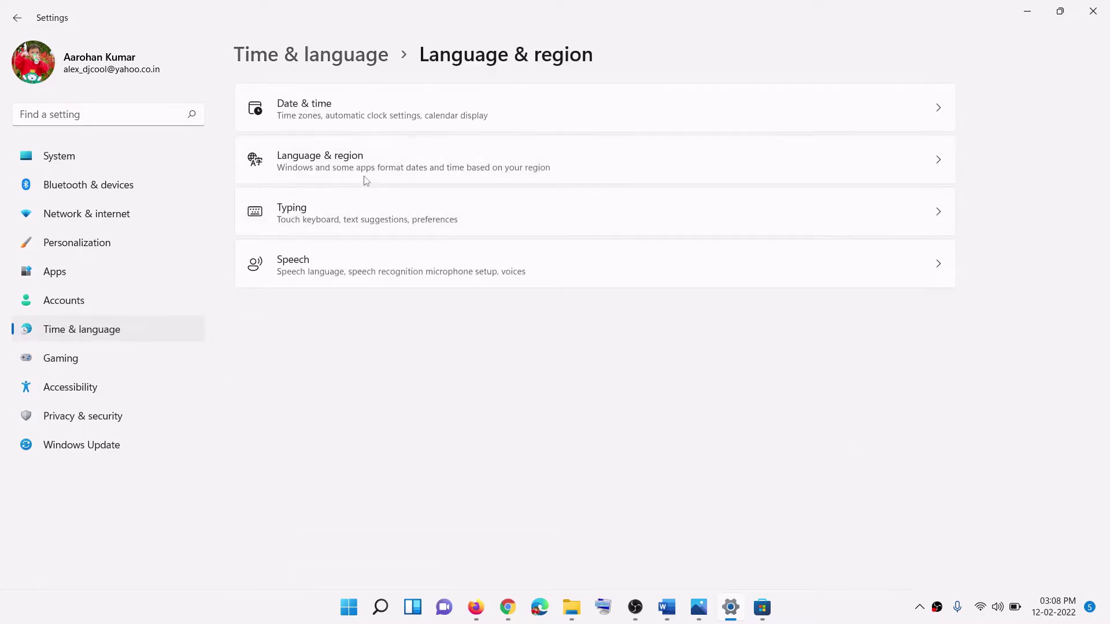
click(862, 333)
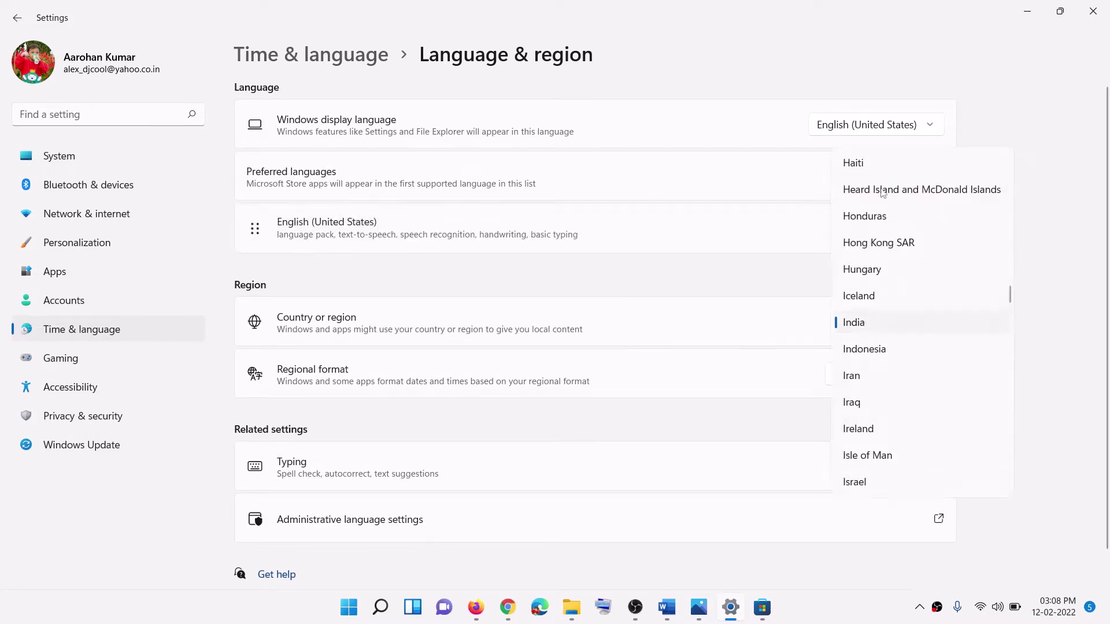
click(1049, 236)
click(1106, 20)
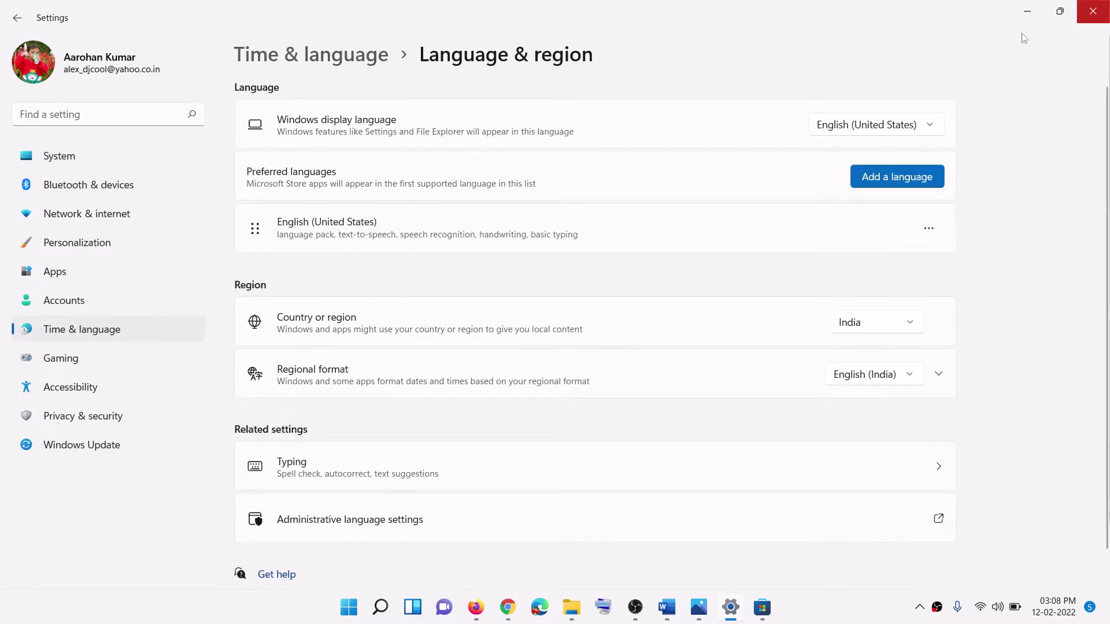
scroll(436, 379, down, 2)
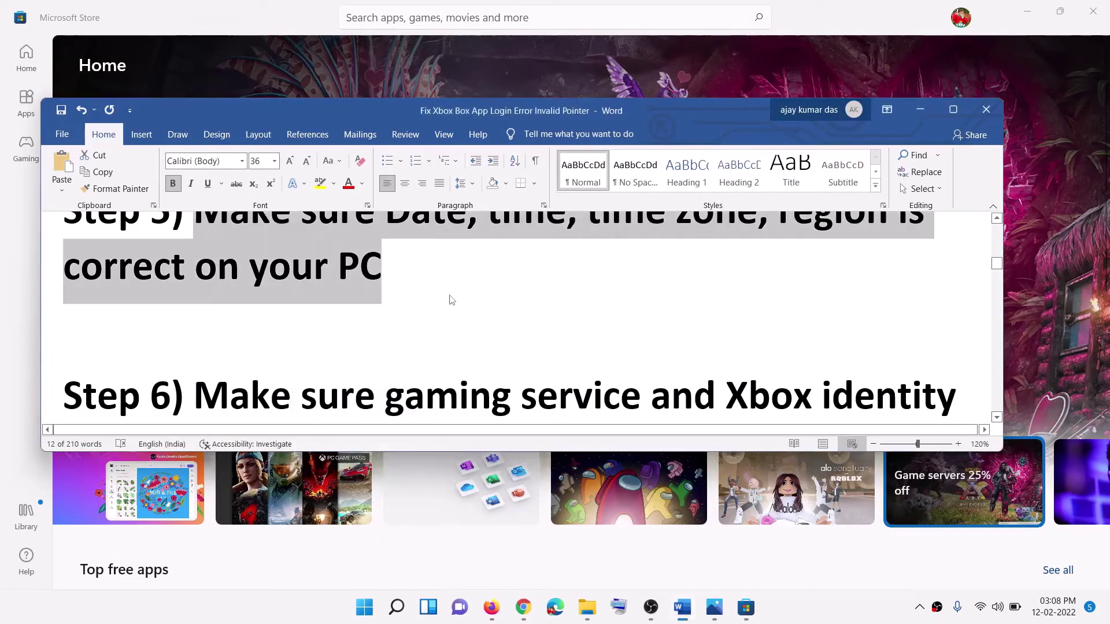
Step: Open Step 6's Xbox Identity Provider link from Word in Chrome
scroll(449, 301, down, 3)
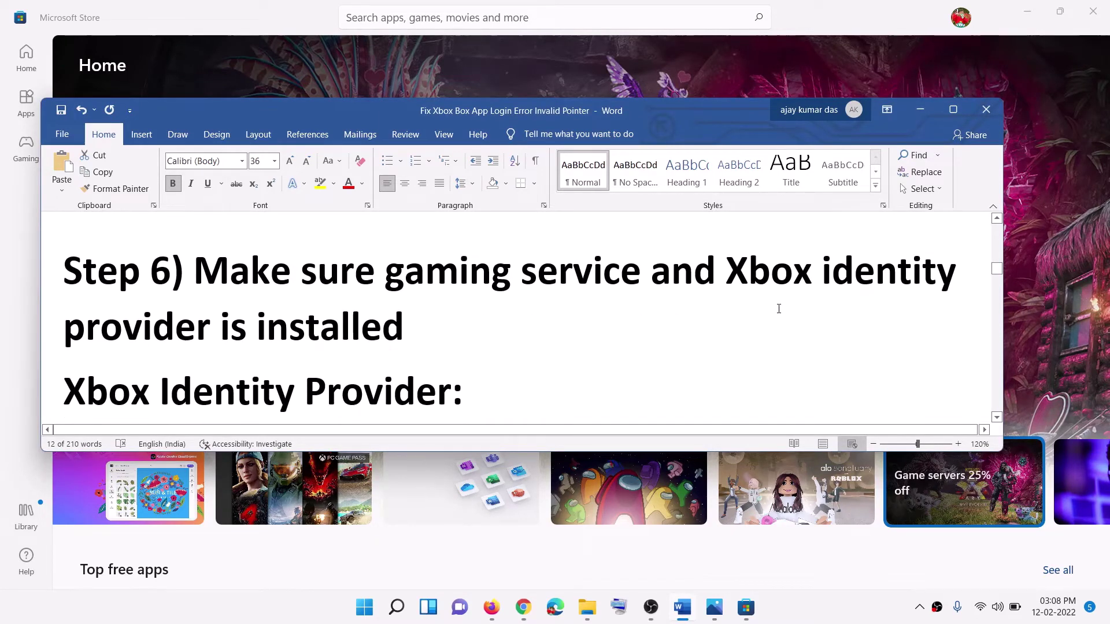
scroll(829, 251, down, 1)
drag(824, 231, 463, 297)
scroll(463, 298, down, 3)
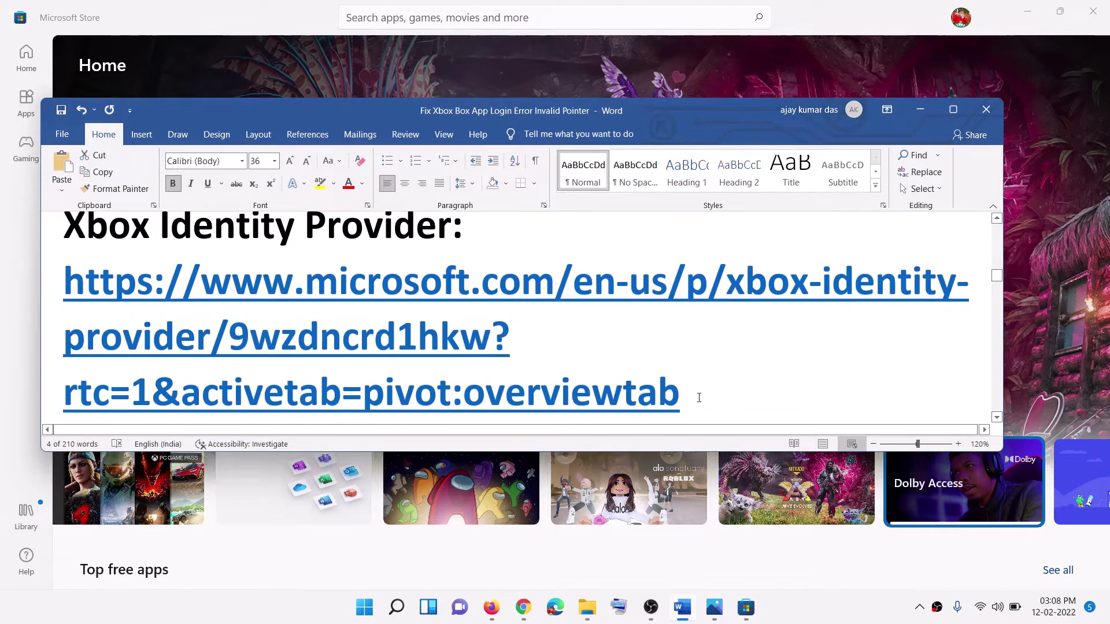
triple_click(699, 396)
right_click(238, 319)
click(289, 419)
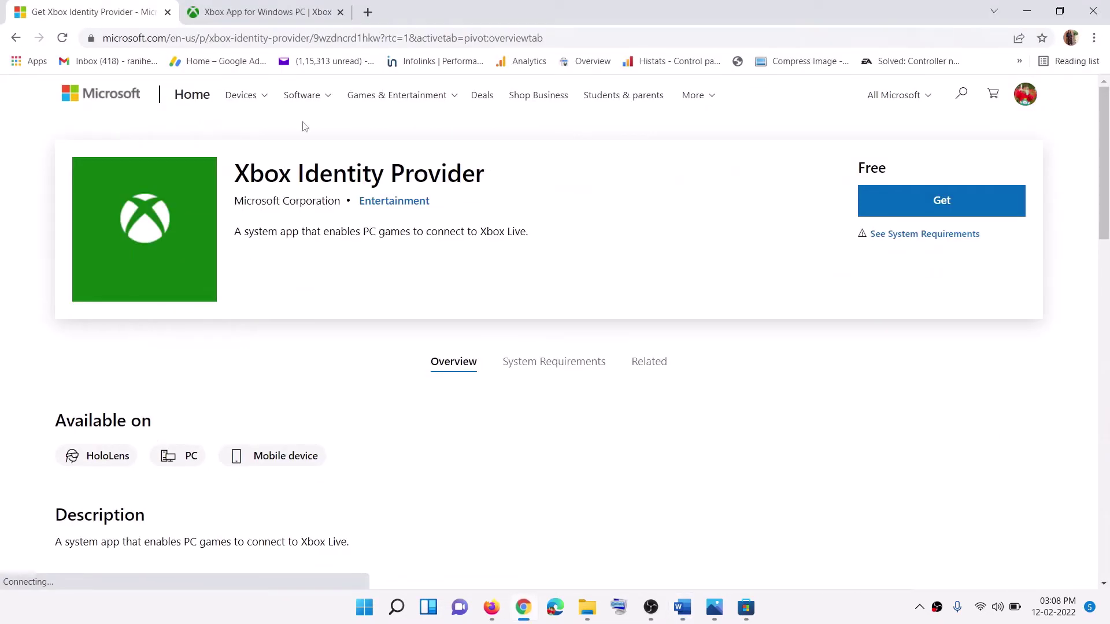
Step: Get Xbox Identity Provider and let the page open it in Microsoft Store
drag(264, 174, 567, 181)
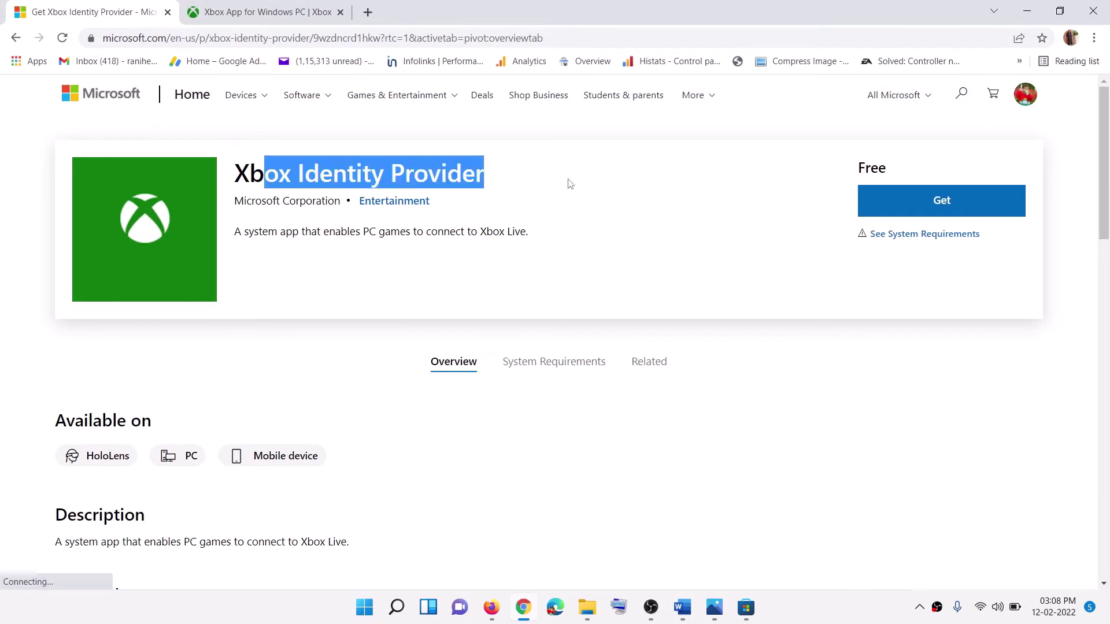
click(1006, 203)
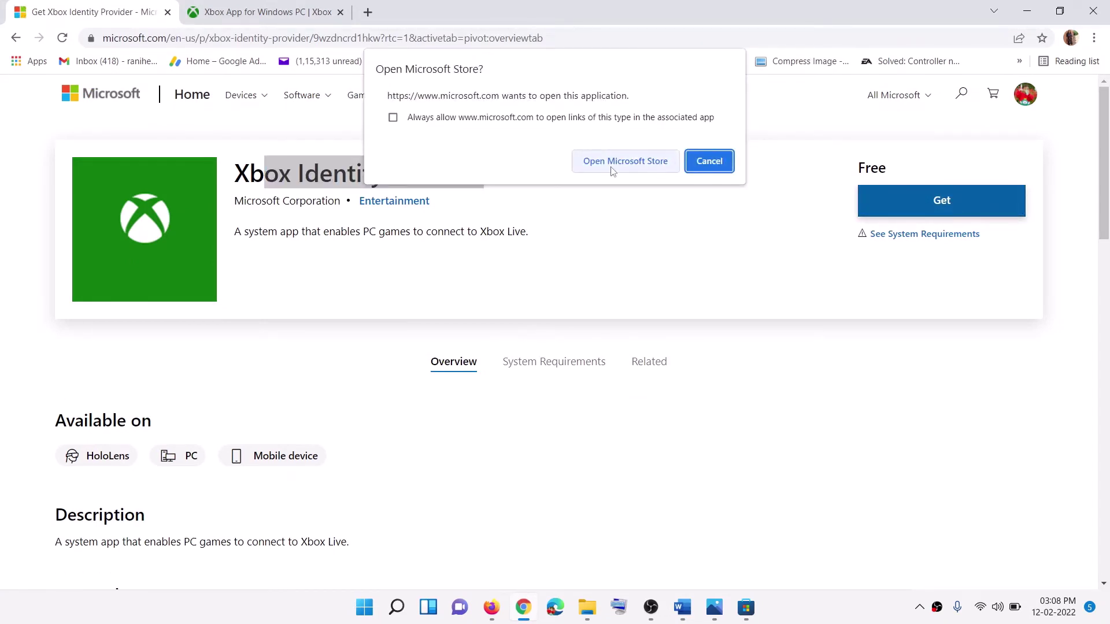
click(613, 166)
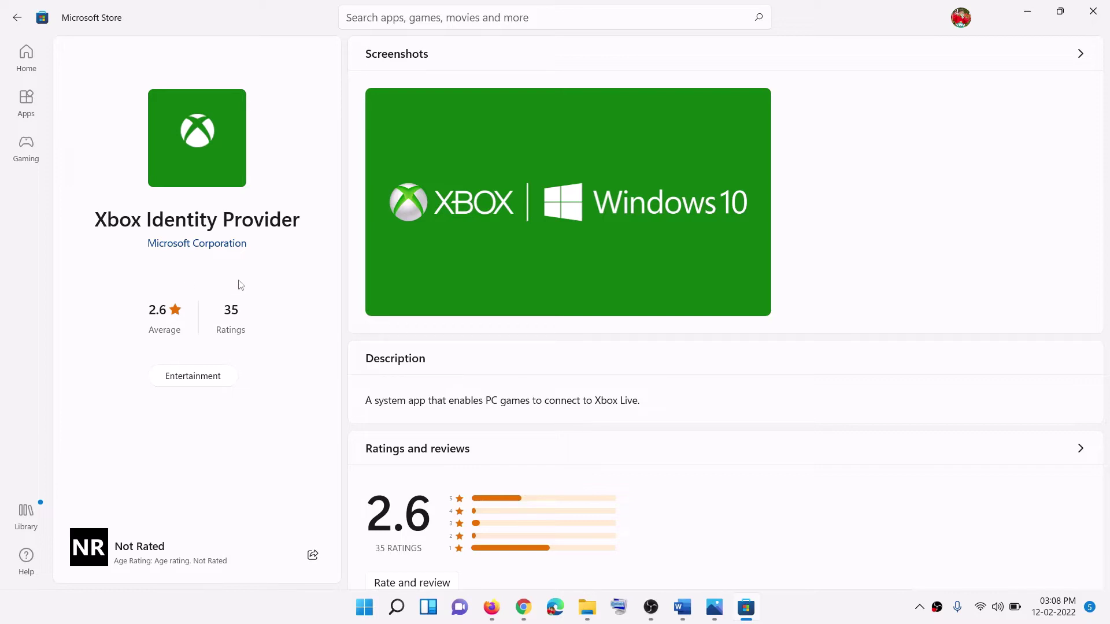
Step: Copy the get-appxpackage Microsoft.GamingServices | remove-AppxPackage -allusers command from Word
click(682, 607)
scroll(432, 284, down, 4)
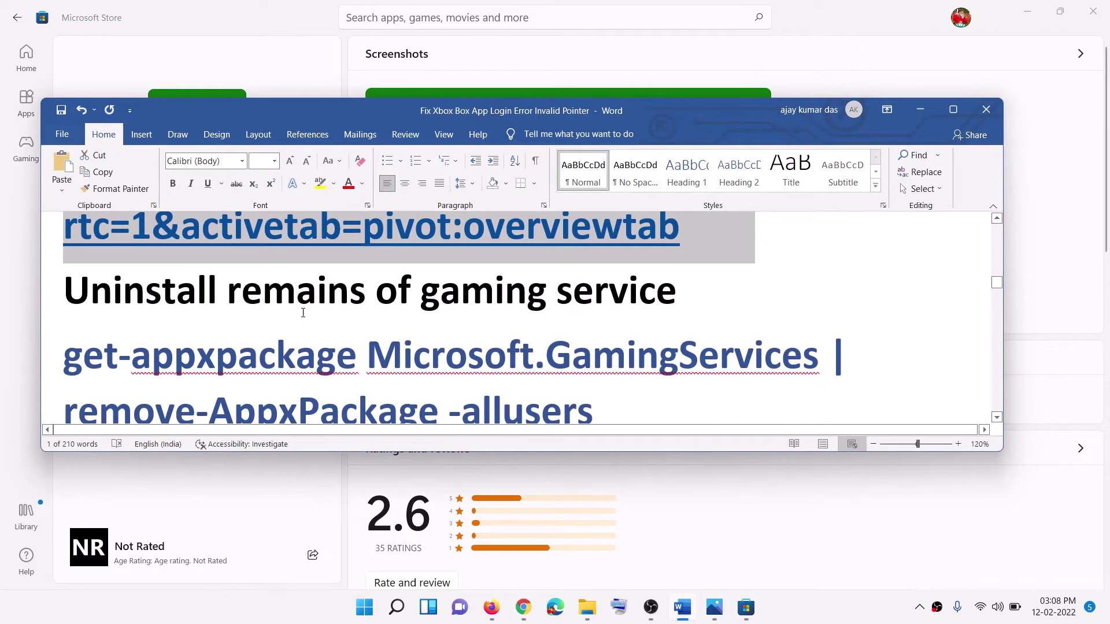
mouse_move(599, 373)
mouse_down()
mouse_move(208, 370)
mouse_move(67, 323)
mouse_move(592, 393)
mouse_up()
key(ctrl+c)
right_click(88, 329)
click(70, 324)
right_click(373, 334)
click(399, 362)
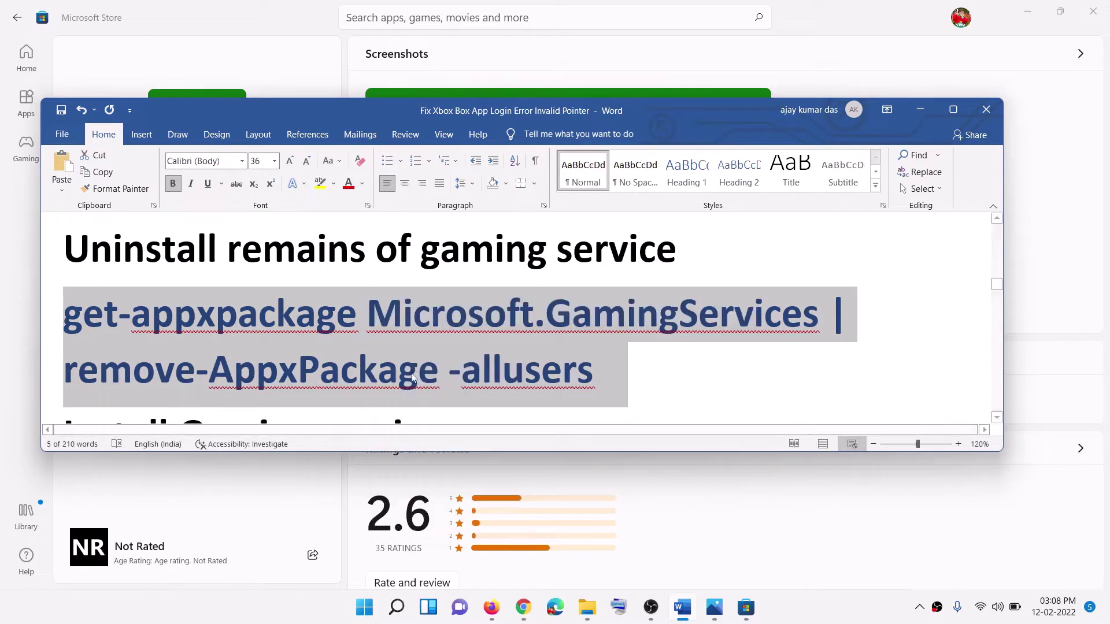
Step: Run the Gaming Services removal command in an administrator Windows PowerShell
click(365, 607)
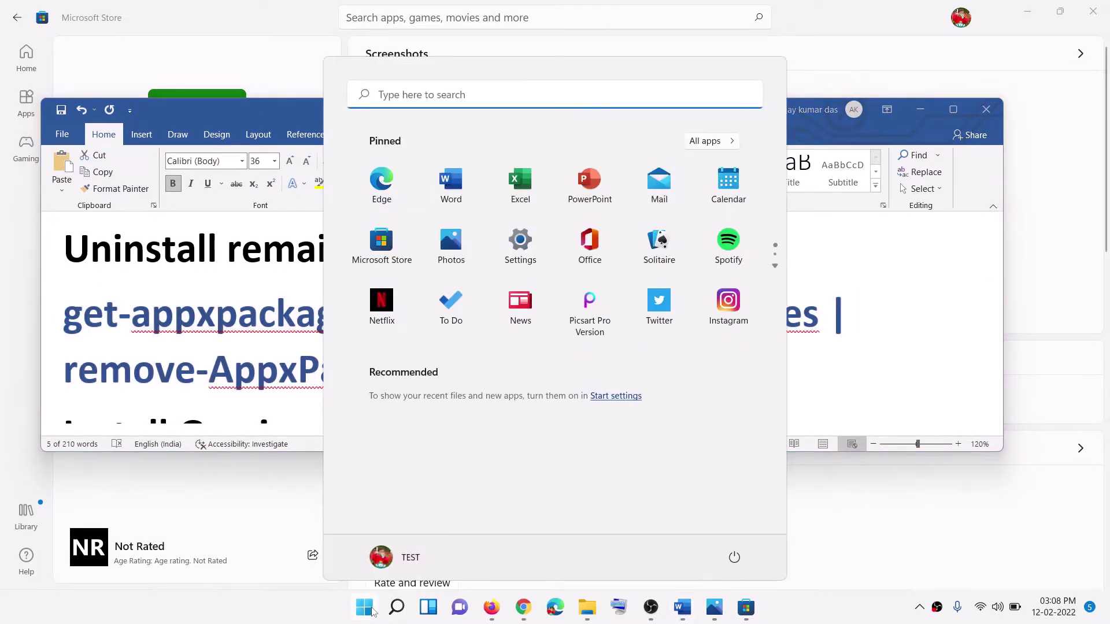
text(powershe)
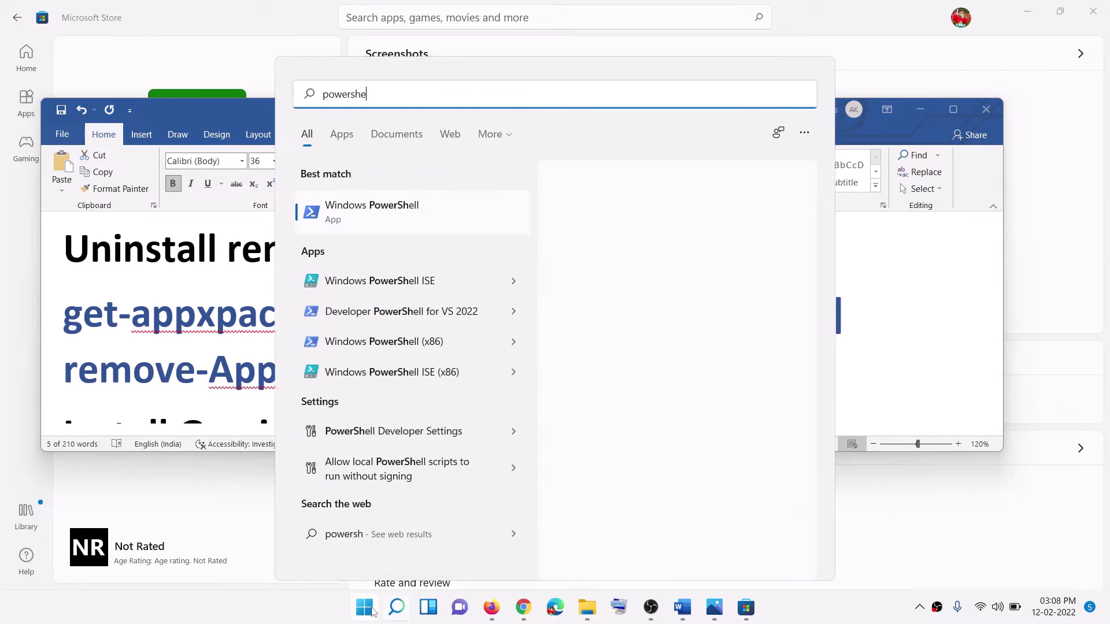
text(ll)
right_click(371, 227)
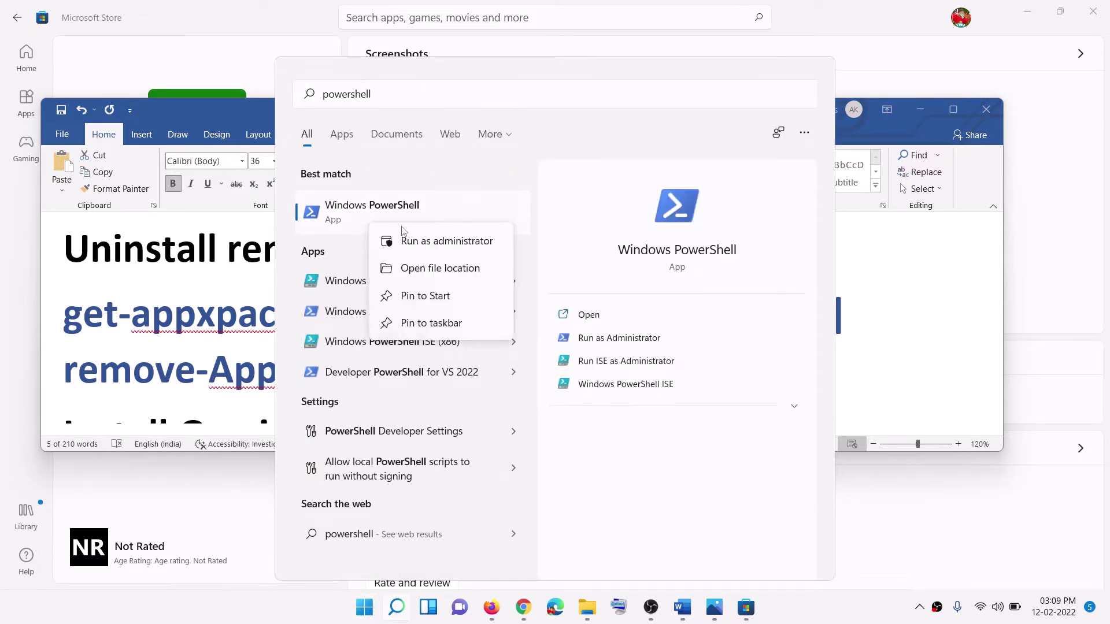
click(434, 245)
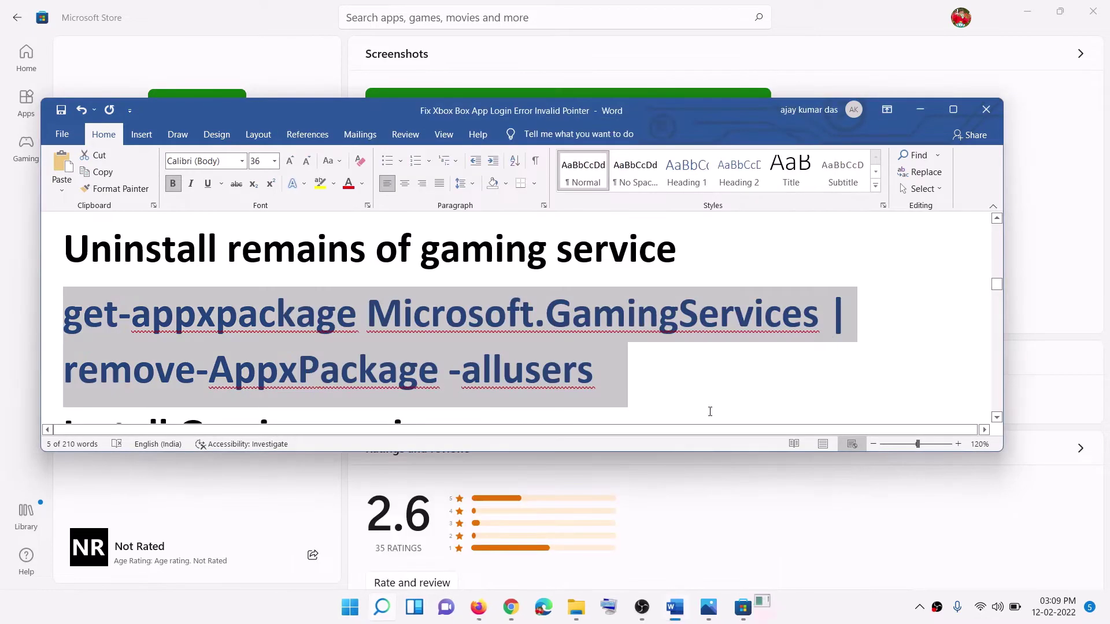
click(509, 421)
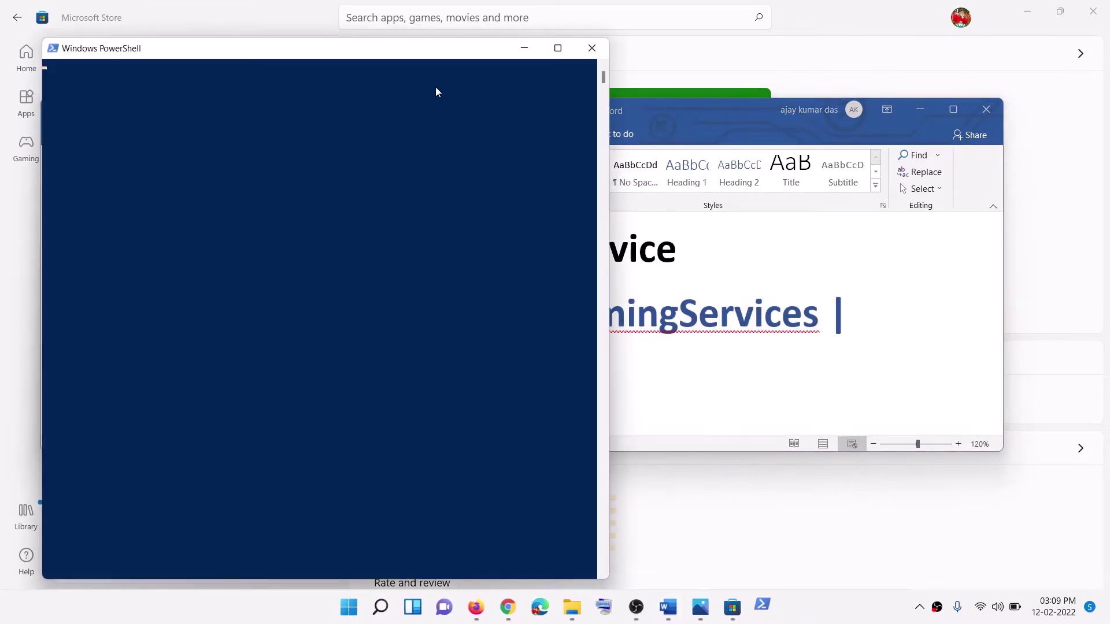
drag(397, 45, 604, 130)
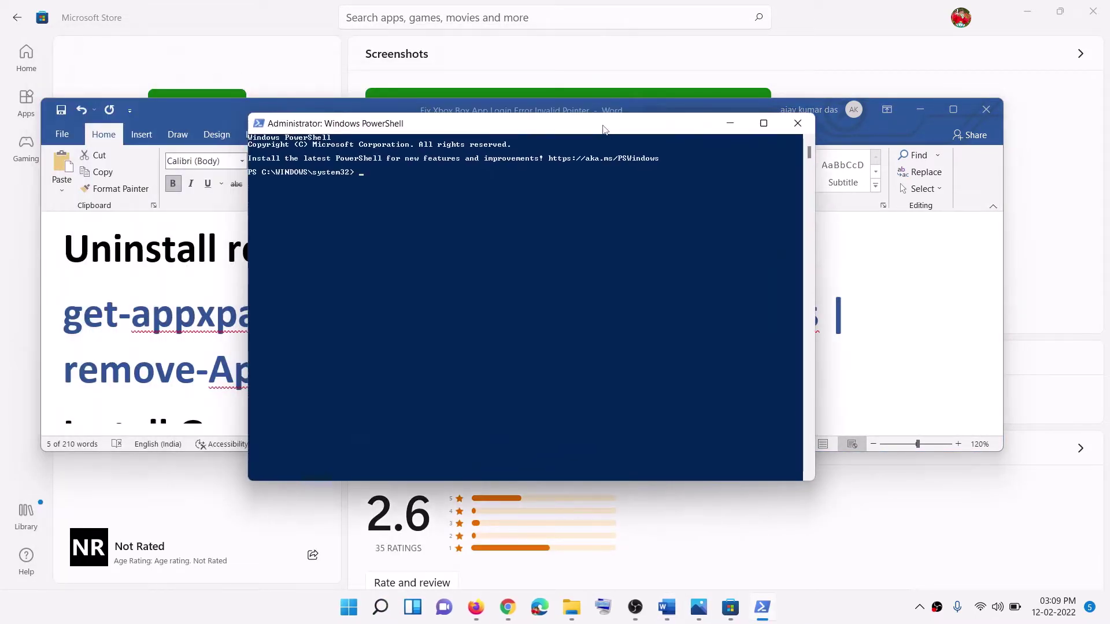
key(ctrl+v)
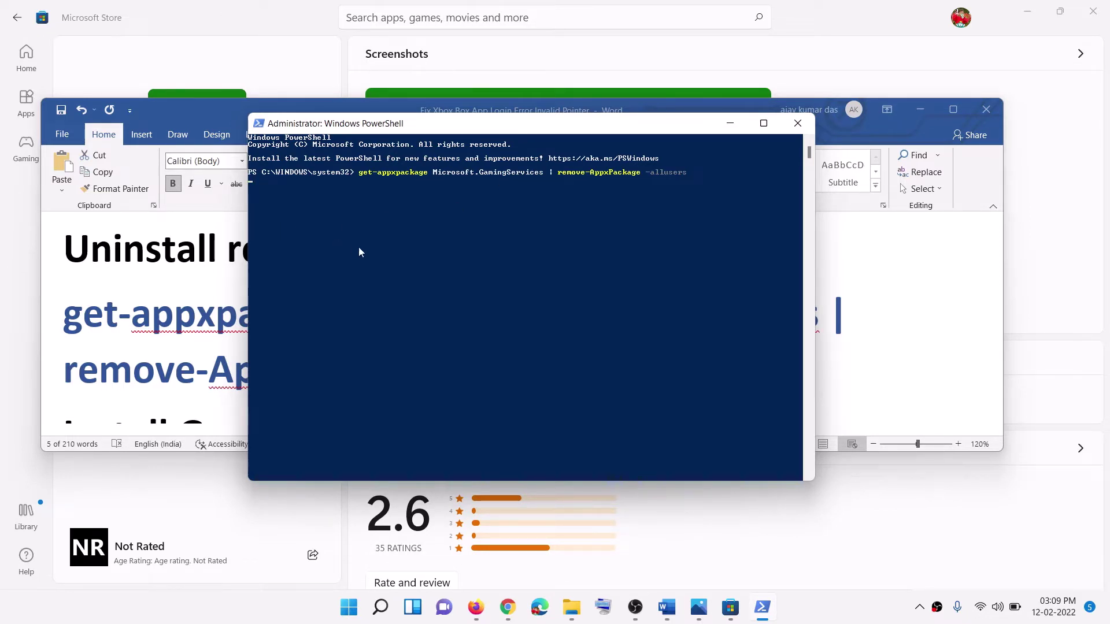
key(Return)
key(alt+Tab)
Step: Copy the Store launch command from the Word guide for PowerShell
scroll(596, 401, down, 3)
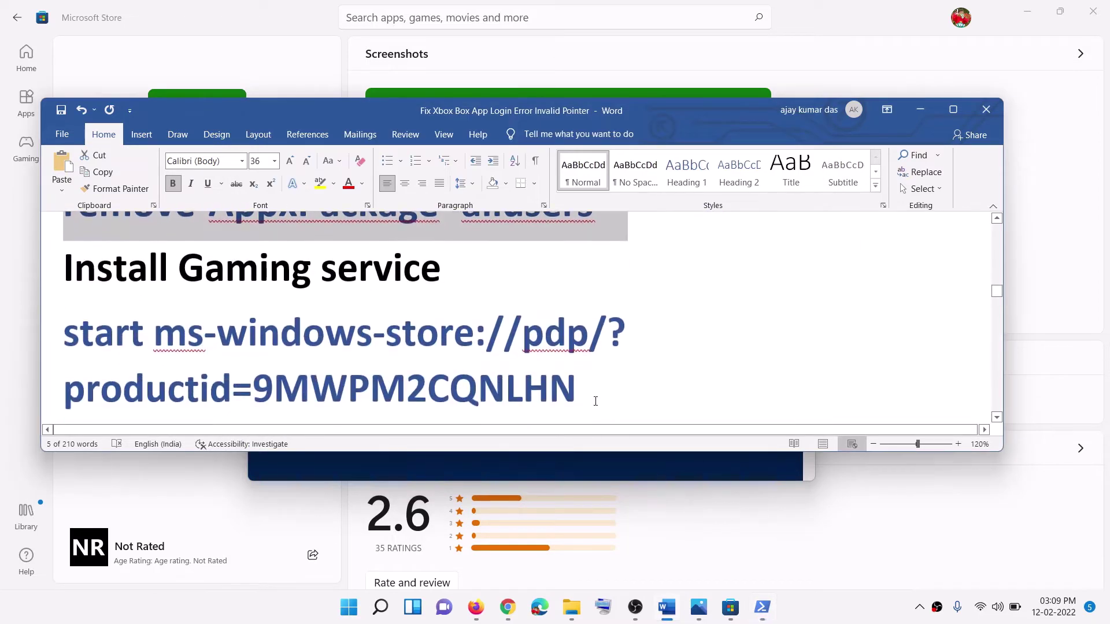
drag(596, 402, 63, 334)
right_click(118, 350)
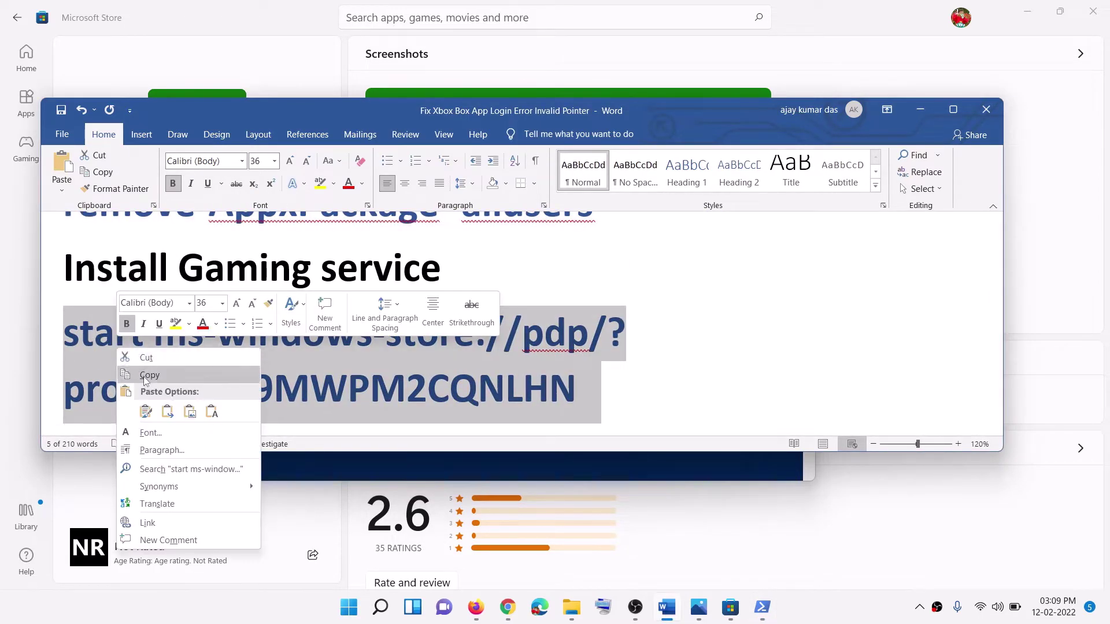
click(148, 376)
click(570, 466)
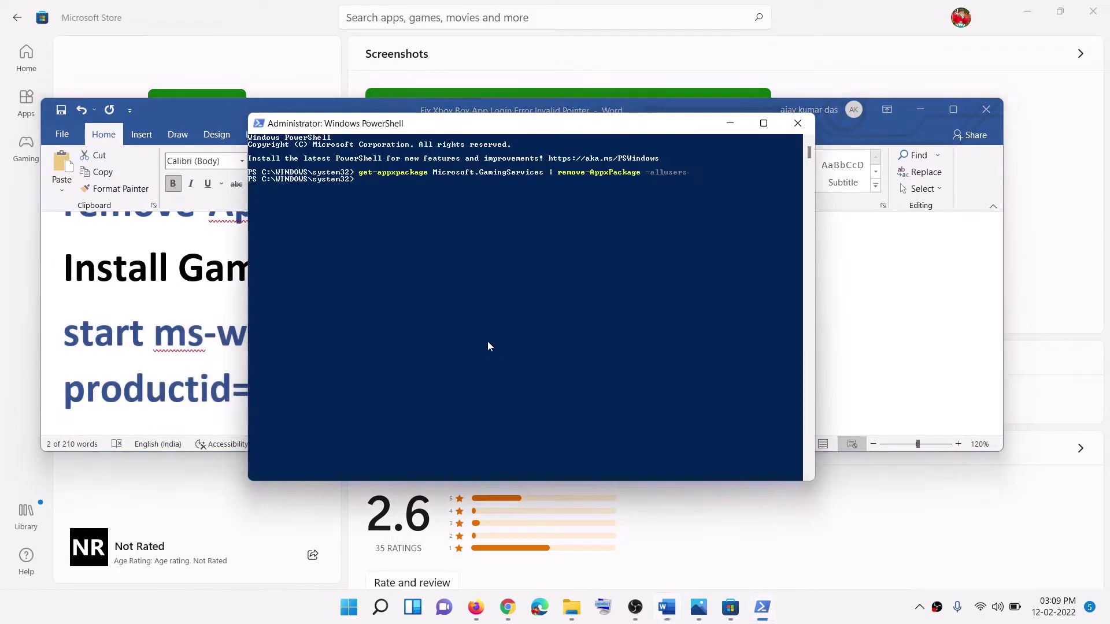
Step: Run the ms-windows-store command in PowerShell and approve installing Gaming Services, then scroll Word's guide
key(ctrl+v)
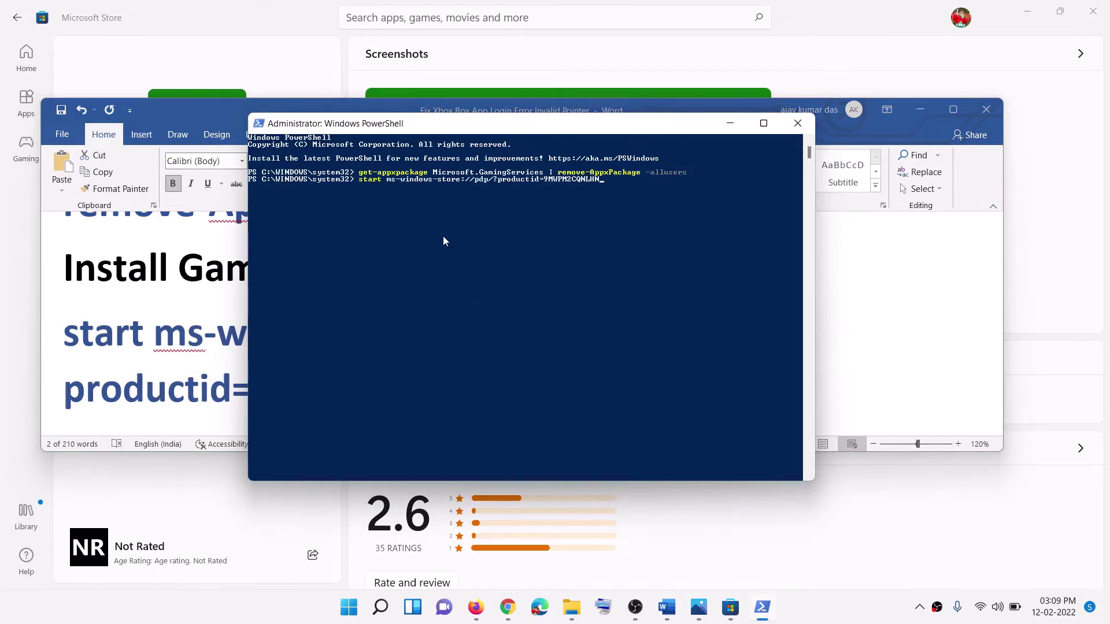
key(Return)
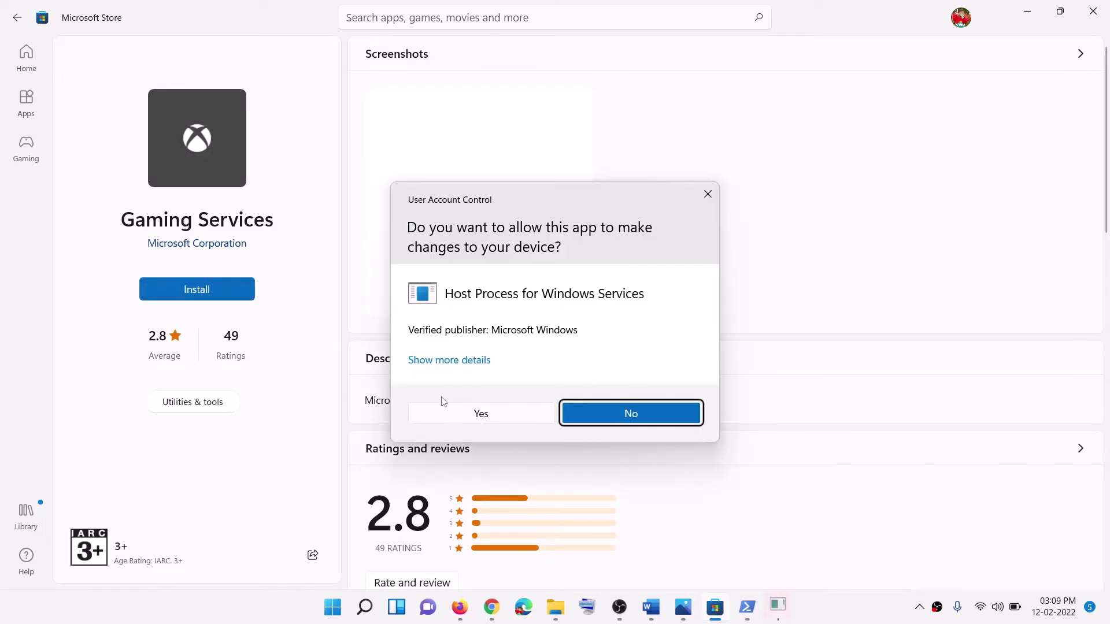
click(463, 421)
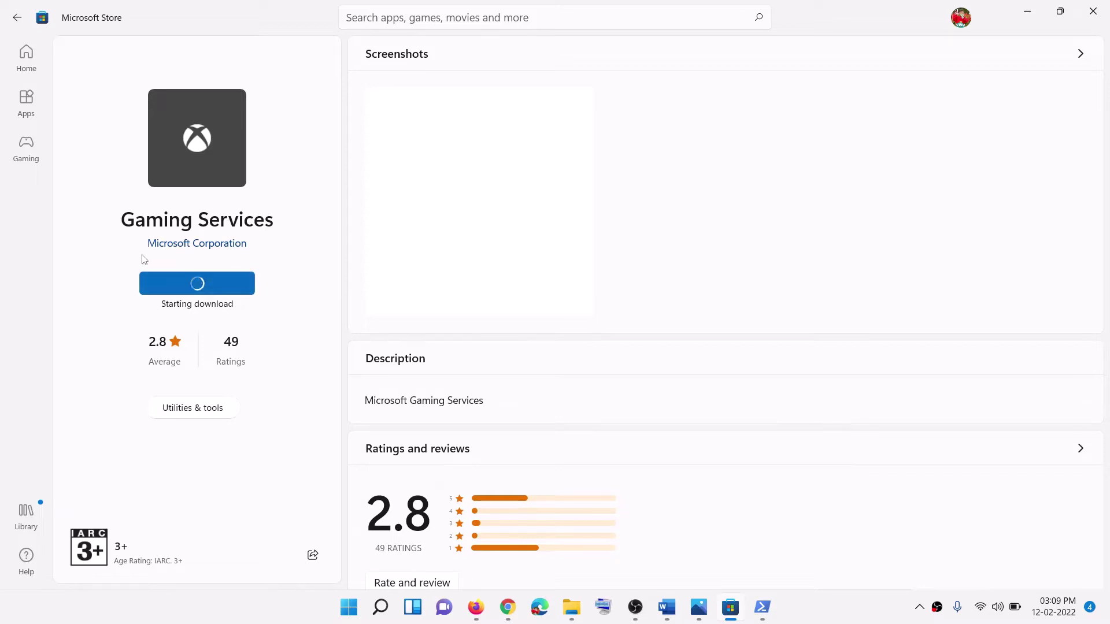
click(668, 609)
scroll(334, 328, down, 6)
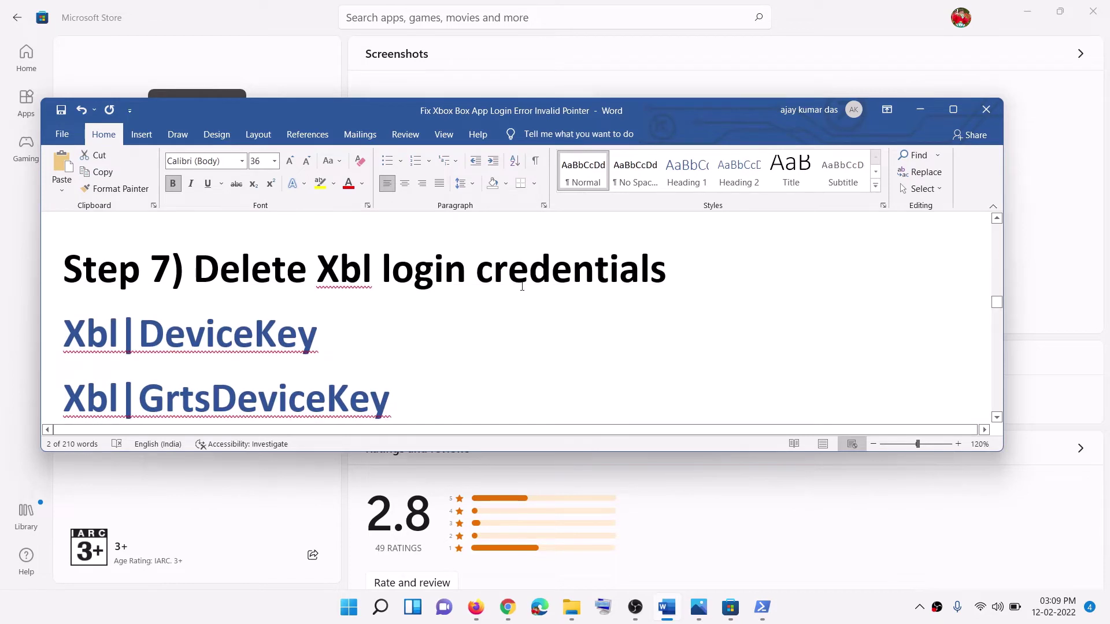
Step: Open Credential Manager from a Start search for 'creden' and show the Windows Credentials list
drag(686, 268, 194, 269)
click(341, 612)
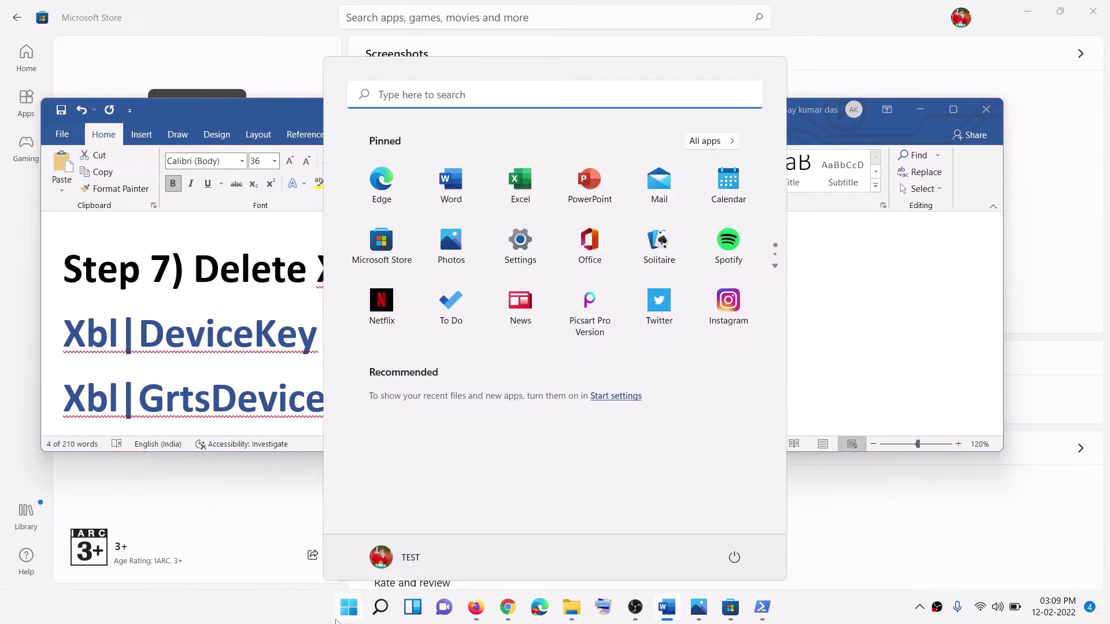
click(346, 611)
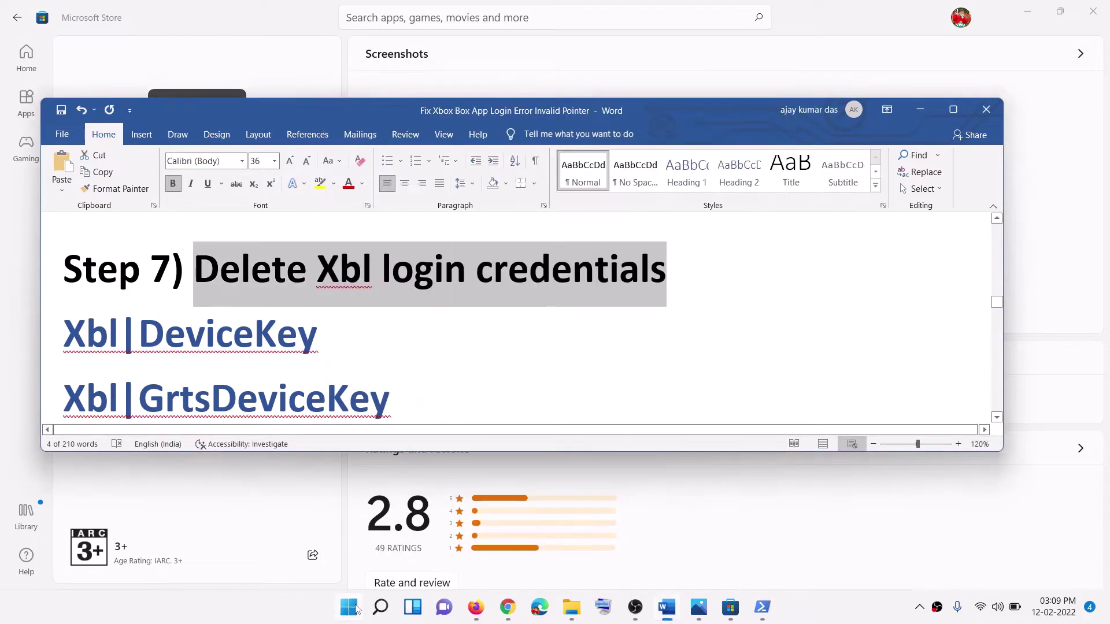
click(349, 611)
text(cred)
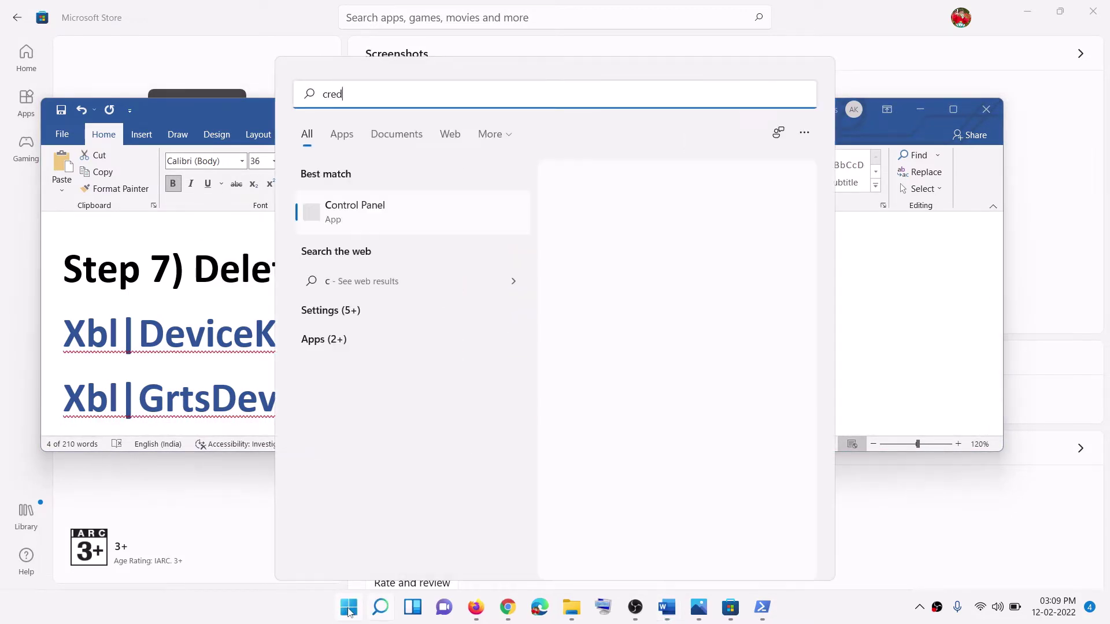
text(en)
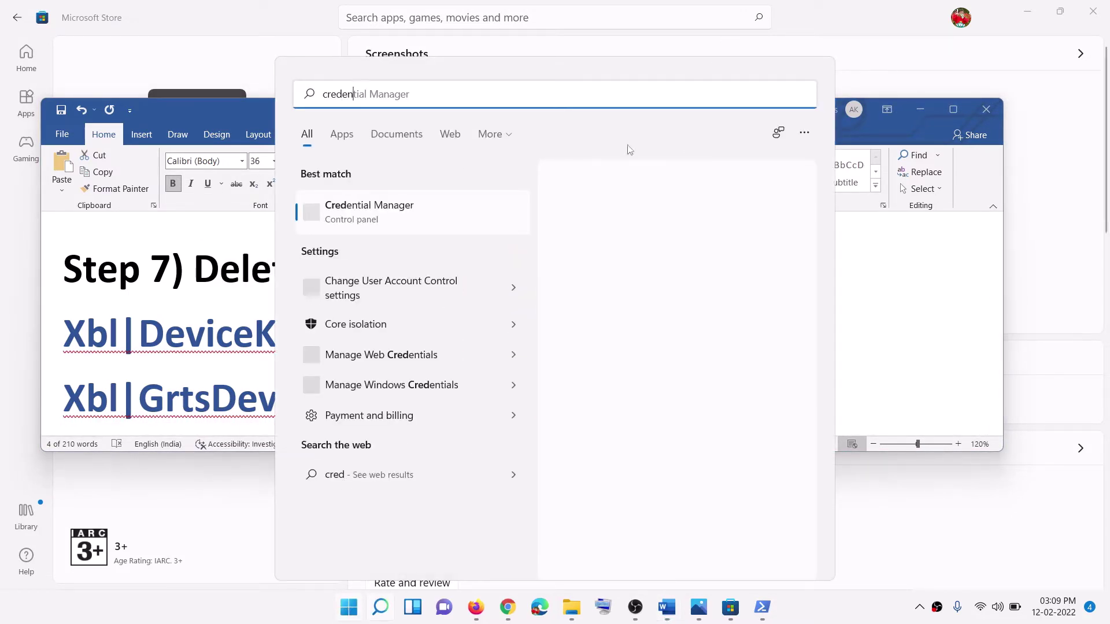
click(416, 222)
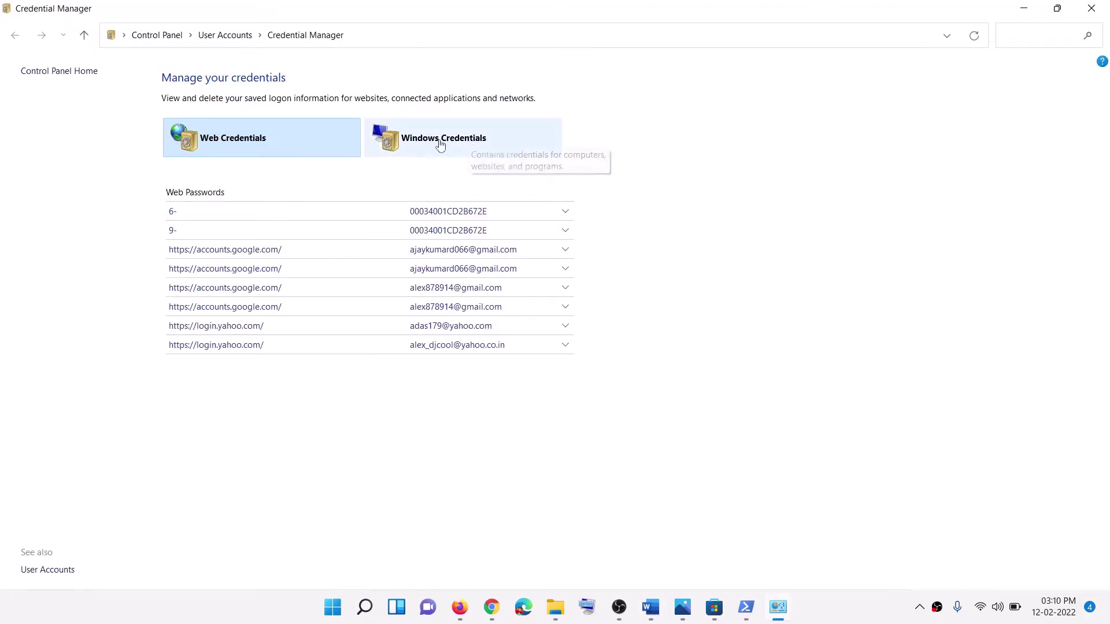
click(446, 147)
scroll(406, 414, down, 5)
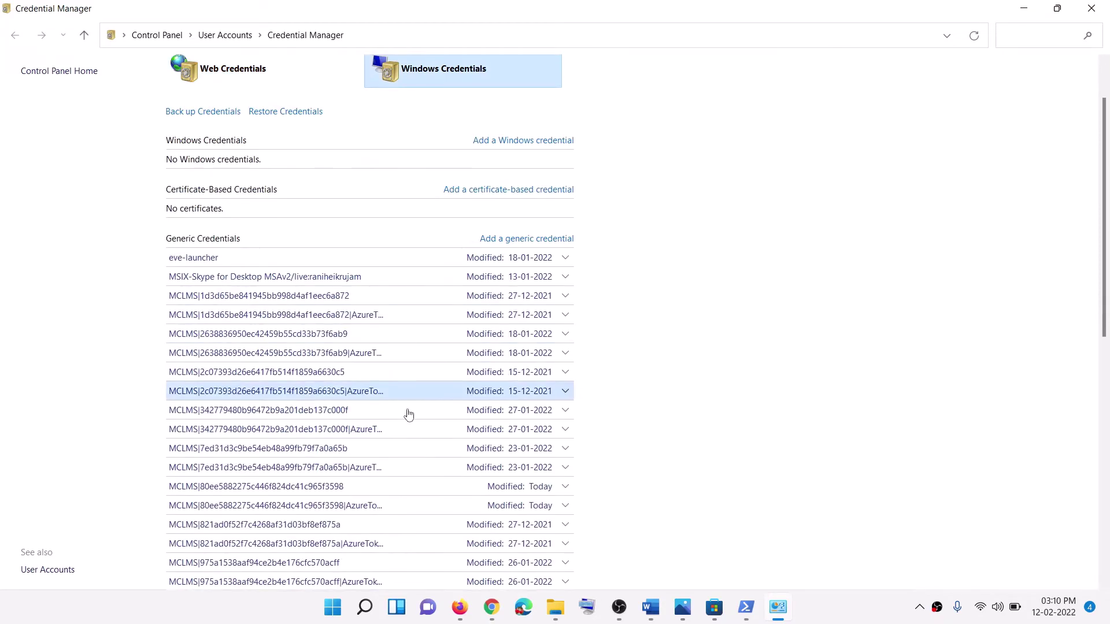
scroll(373, 456, down, 8)
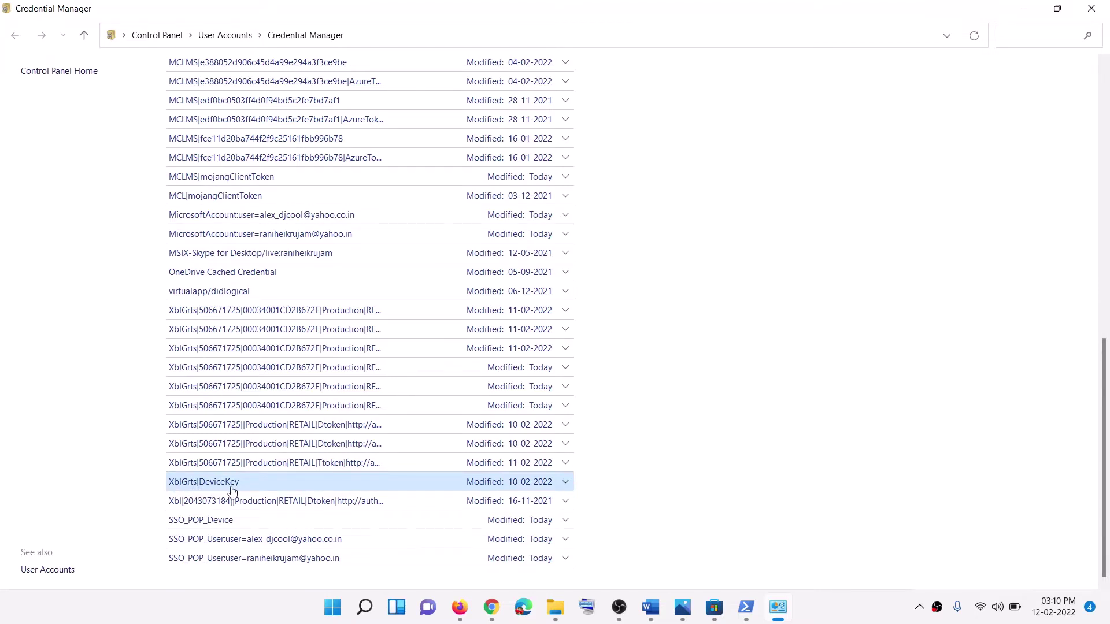
Step: Check the credential names in Word's guide, then remove the XblGrts|DeviceKey credential
click(651, 607)
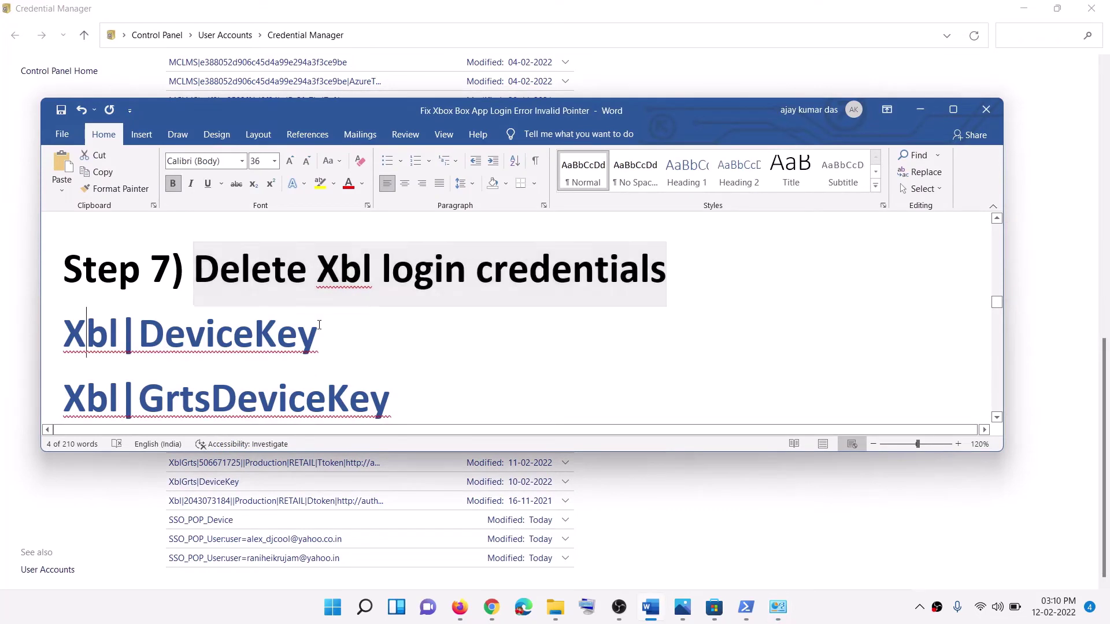
triple_click(115, 339)
drag(68, 392, 239, 385)
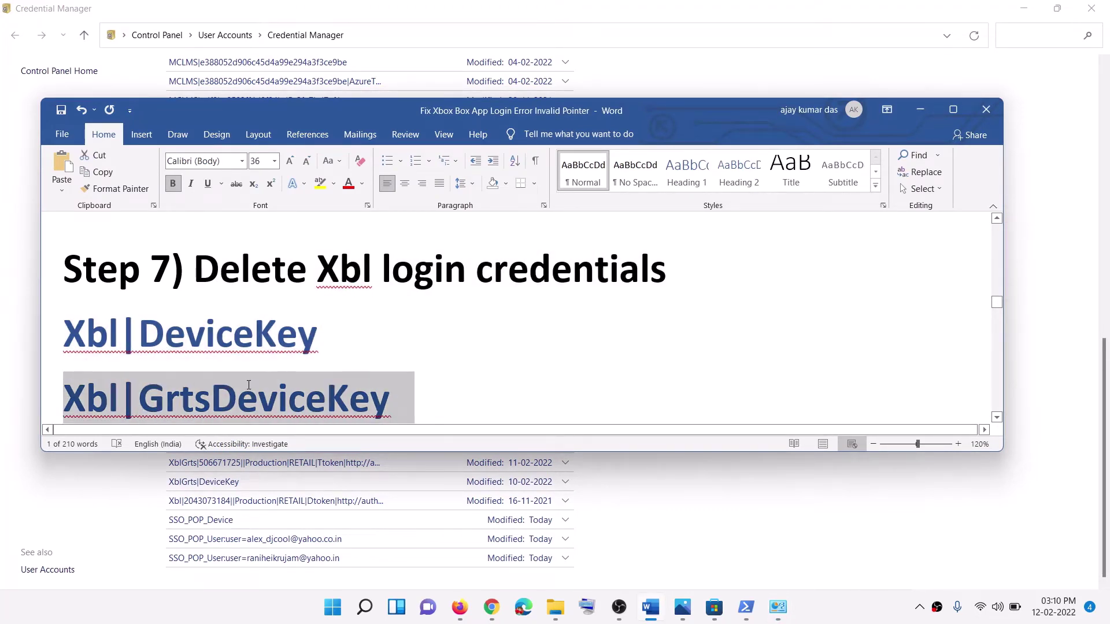
drag(72, 326, 184, 396)
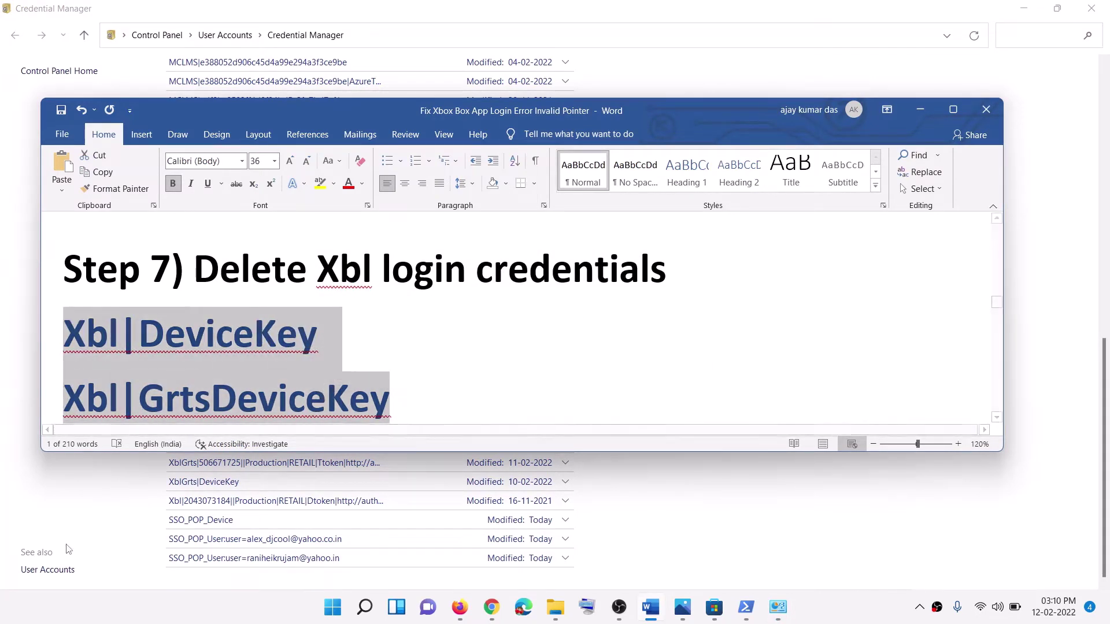
click(920, 109)
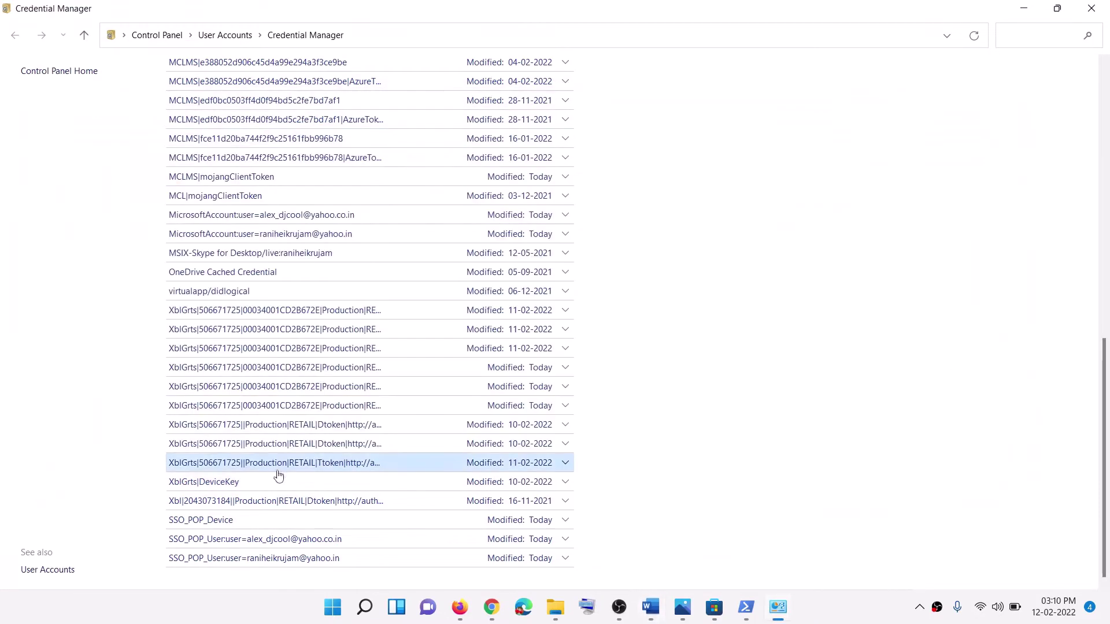
click(196, 487)
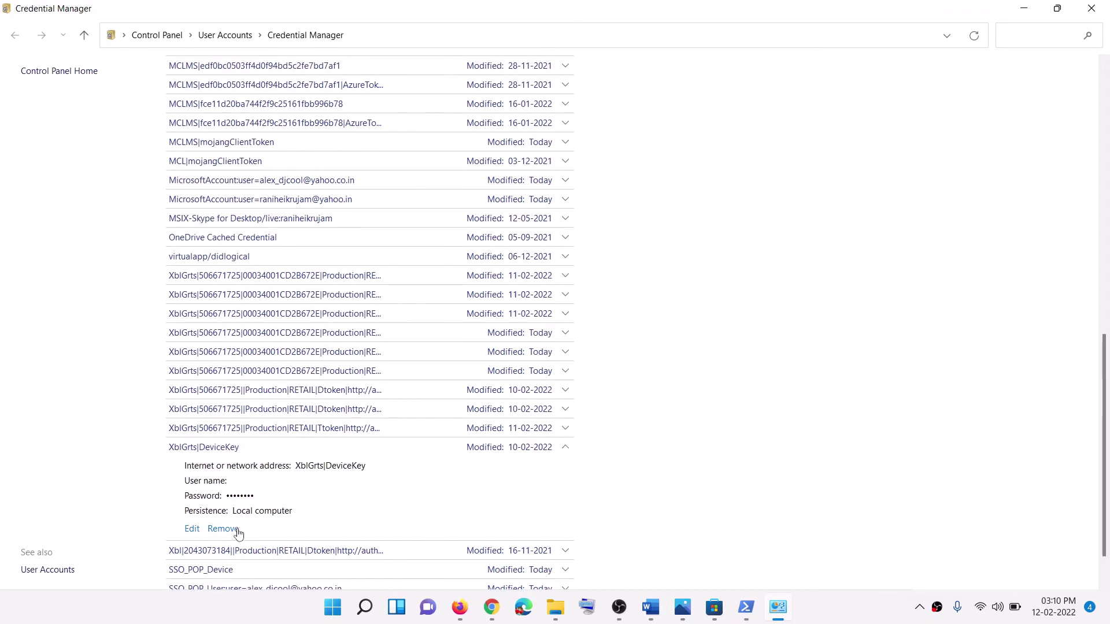
click(223, 528)
click(643, 324)
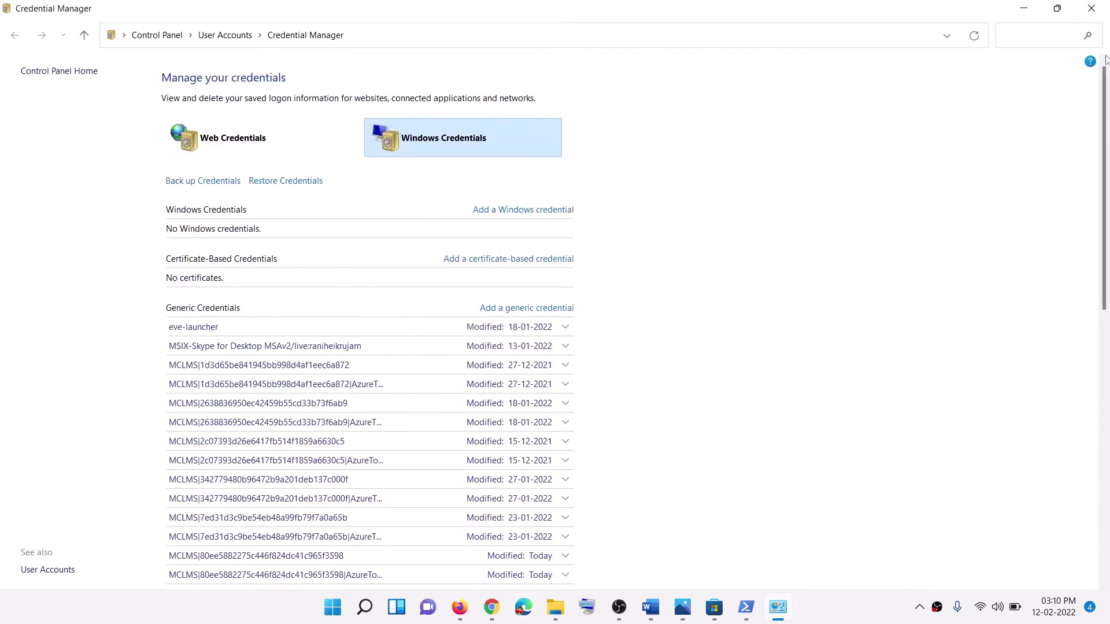
Step: Close Credential Manager, view Start's power options without restarting, and scroll Word to Step 8
click(1091, 8)
click(362, 611)
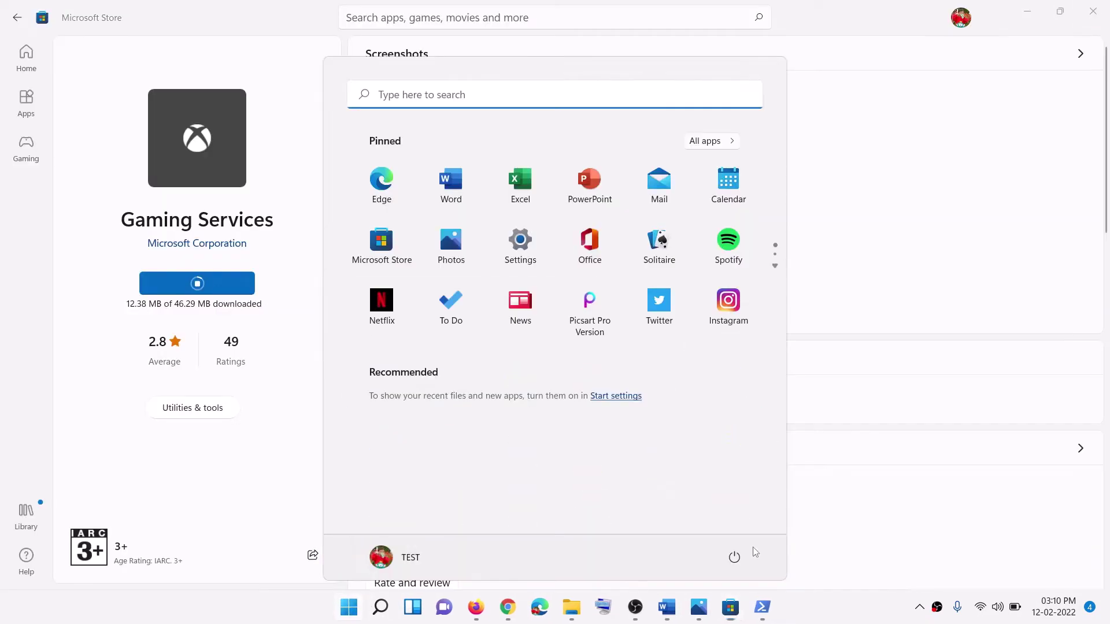
click(734, 557)
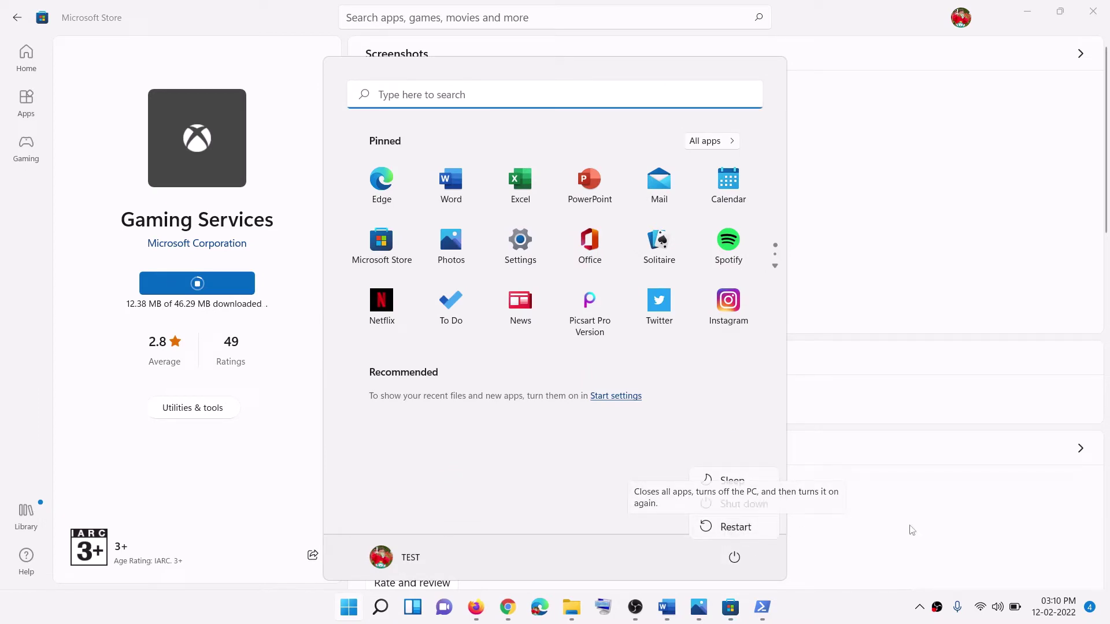
click(904, 524)
click(884, 521)
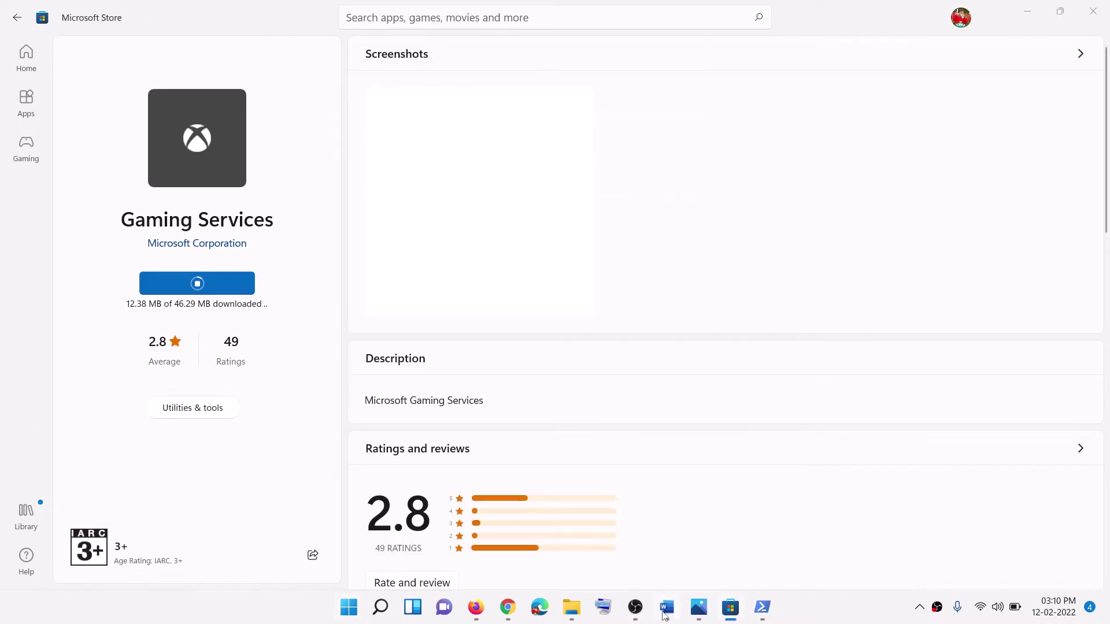
click(666, 608)
scroll(405, 393, down, 5)
Step: Scroll Word's guide to the Step 8 service list and launch Services from a Start search
scroll(396, 386, down, 2)
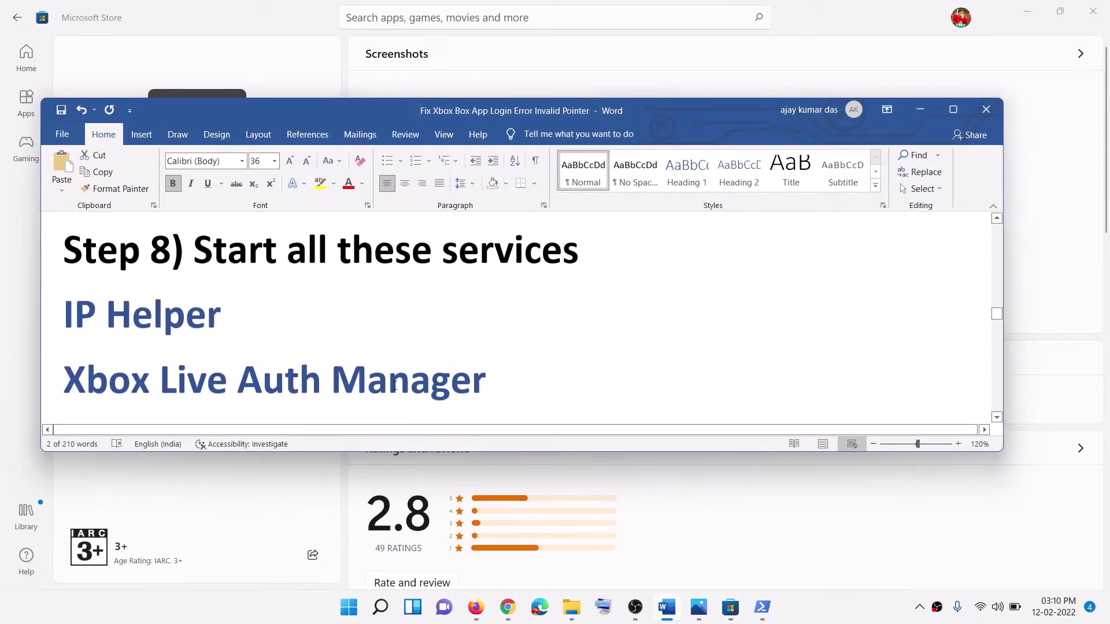
scroll(304, 356, down, 2)
scroll(304, 355, up, 1)
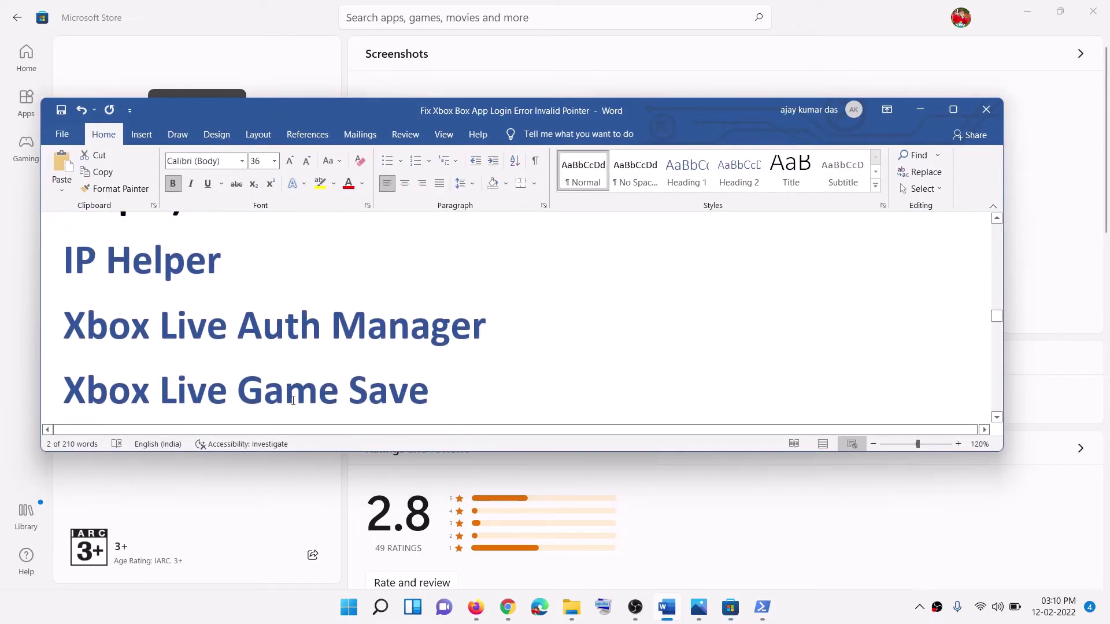
click(346, 613)
text(se)
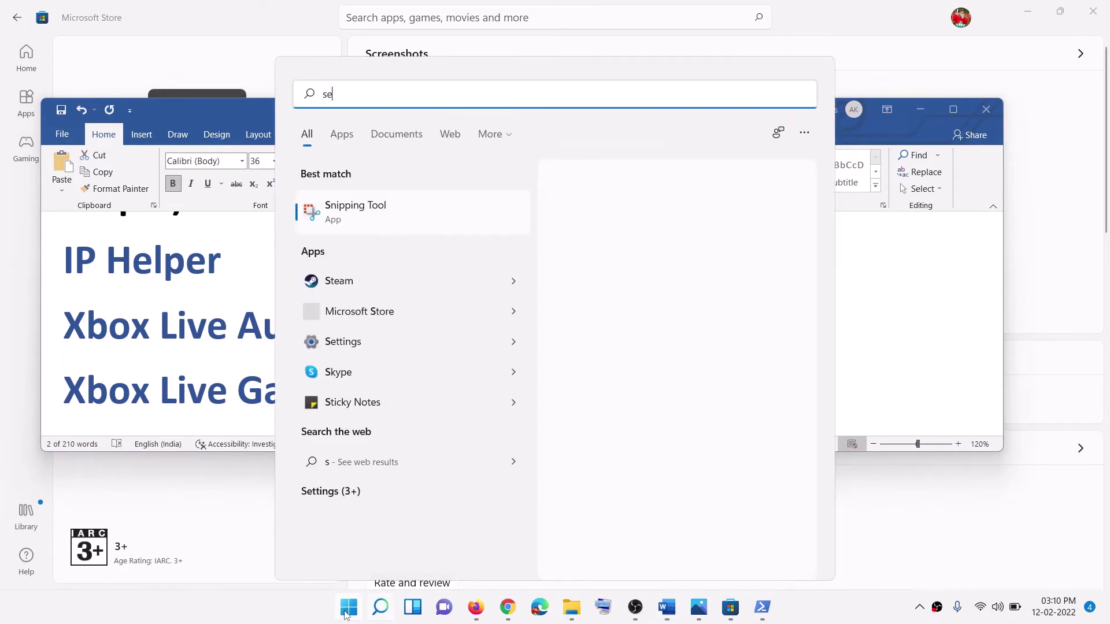
text(rvices)
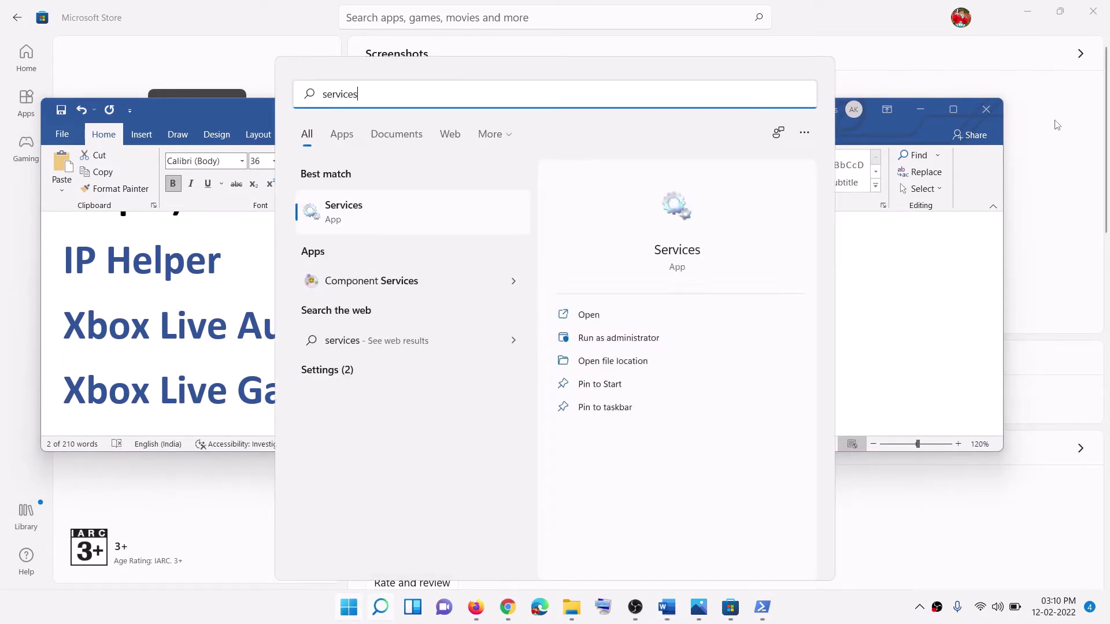
click(432, 214)
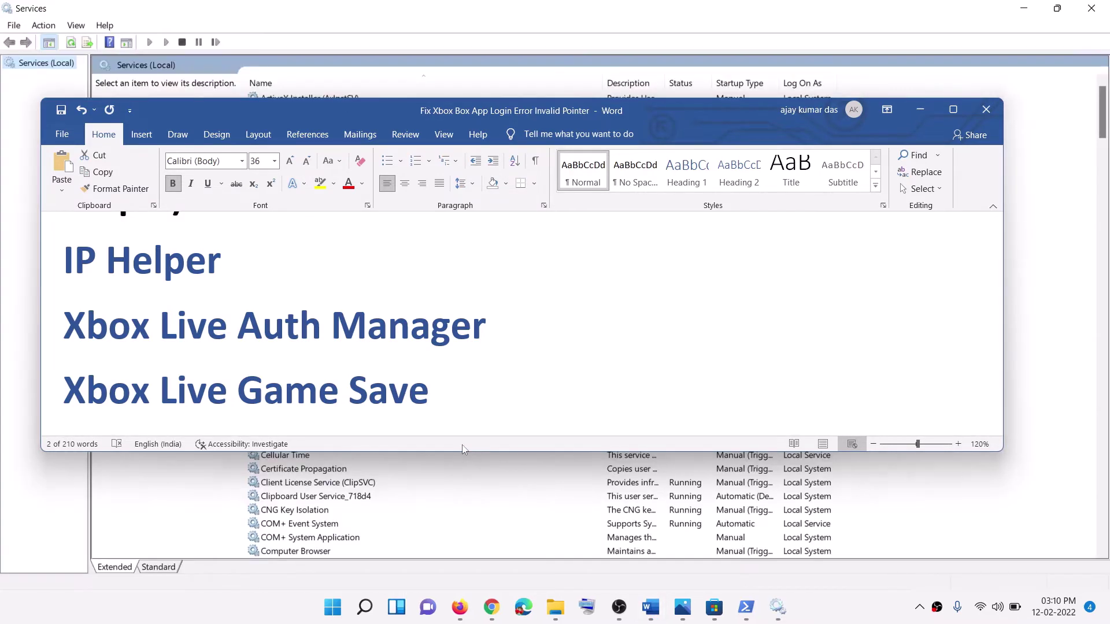
Step: Set IP Helper's startup type to Automatic and apply it
click(398, 475)
key(i)
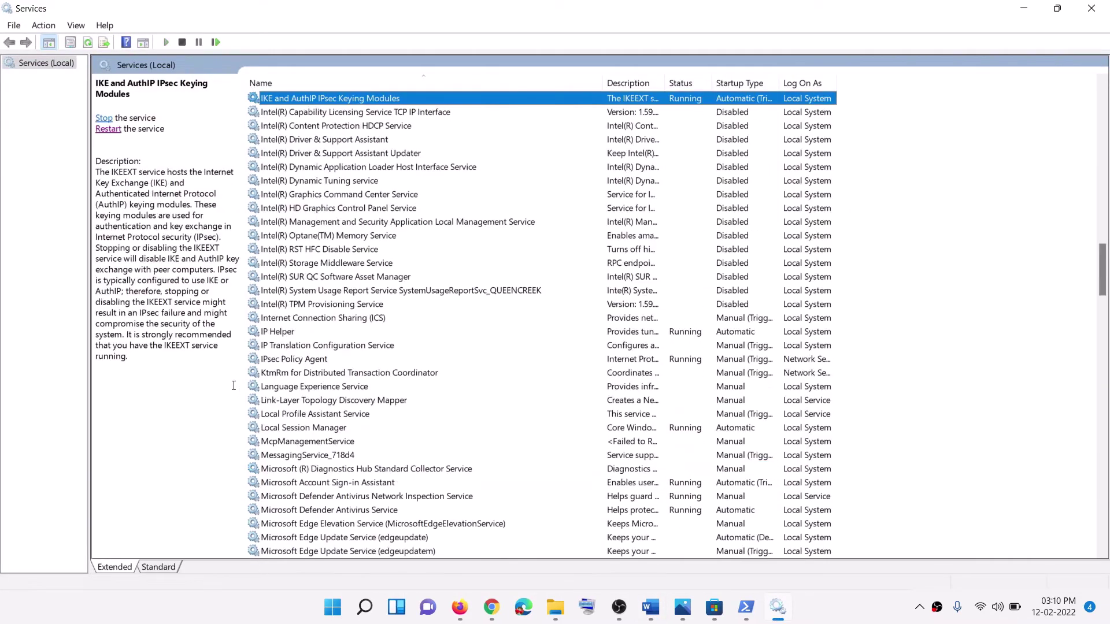
double_click(305, 331)
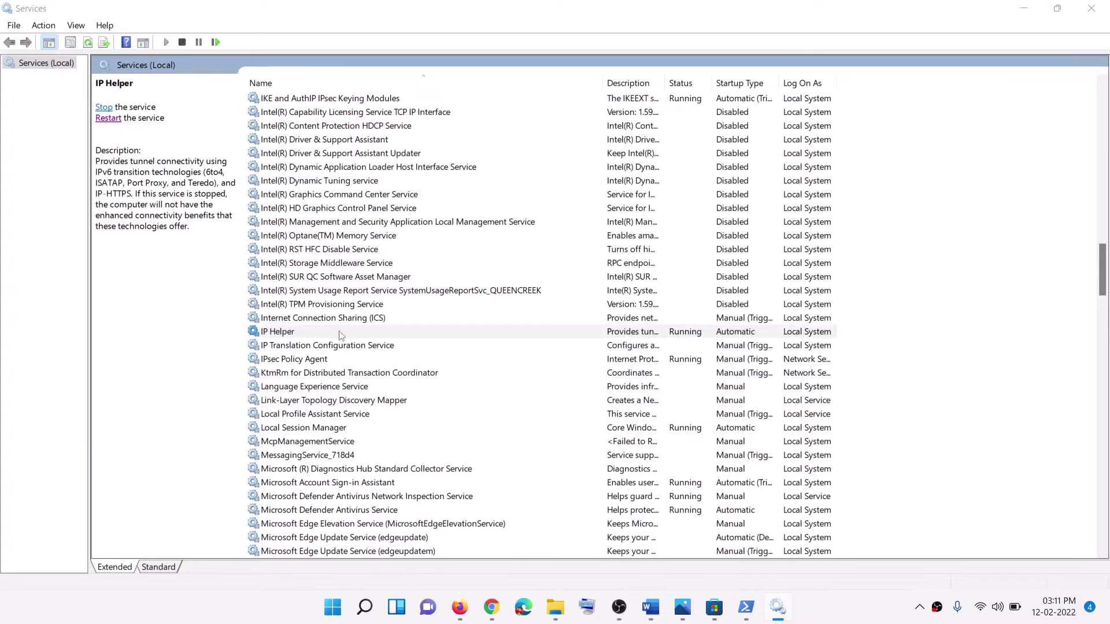
click(514, 286)
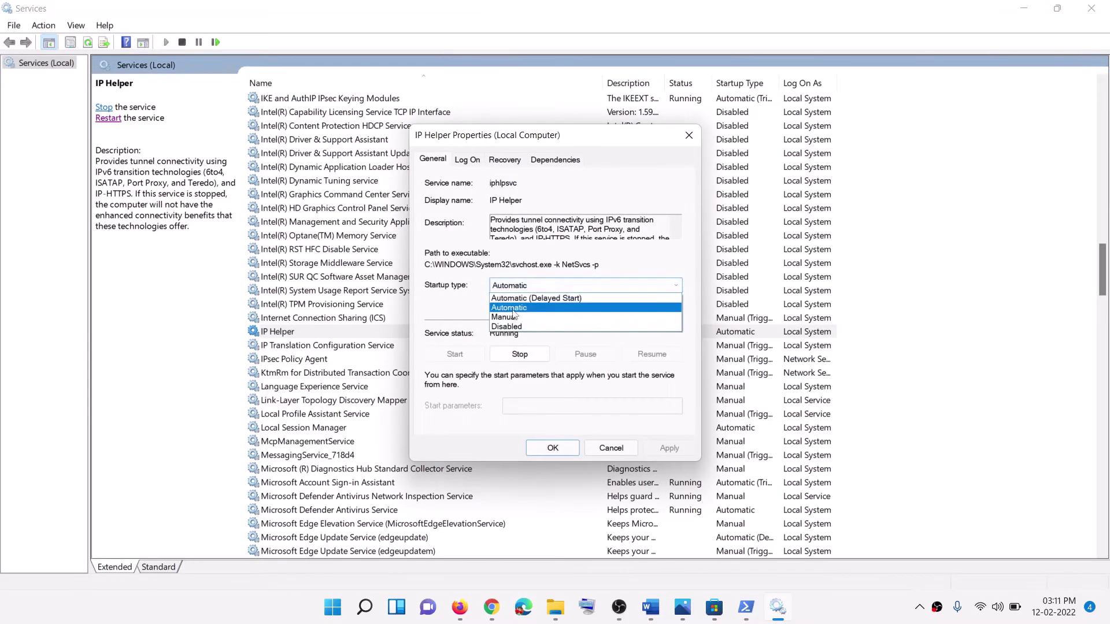
click(520, 298)
click(669, 447)
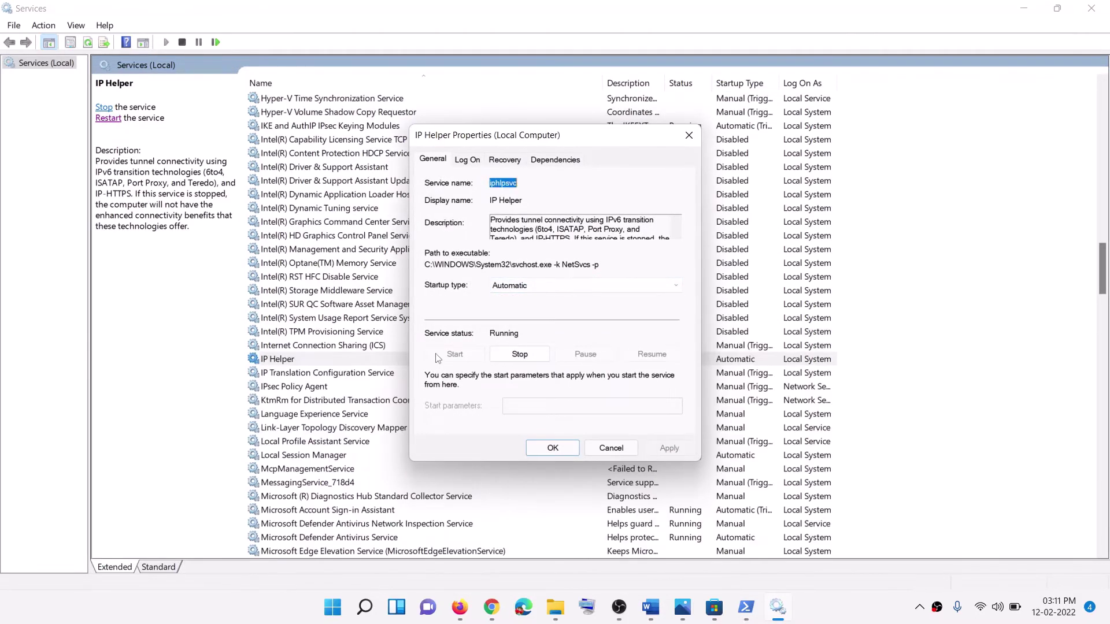
click(547, 453)
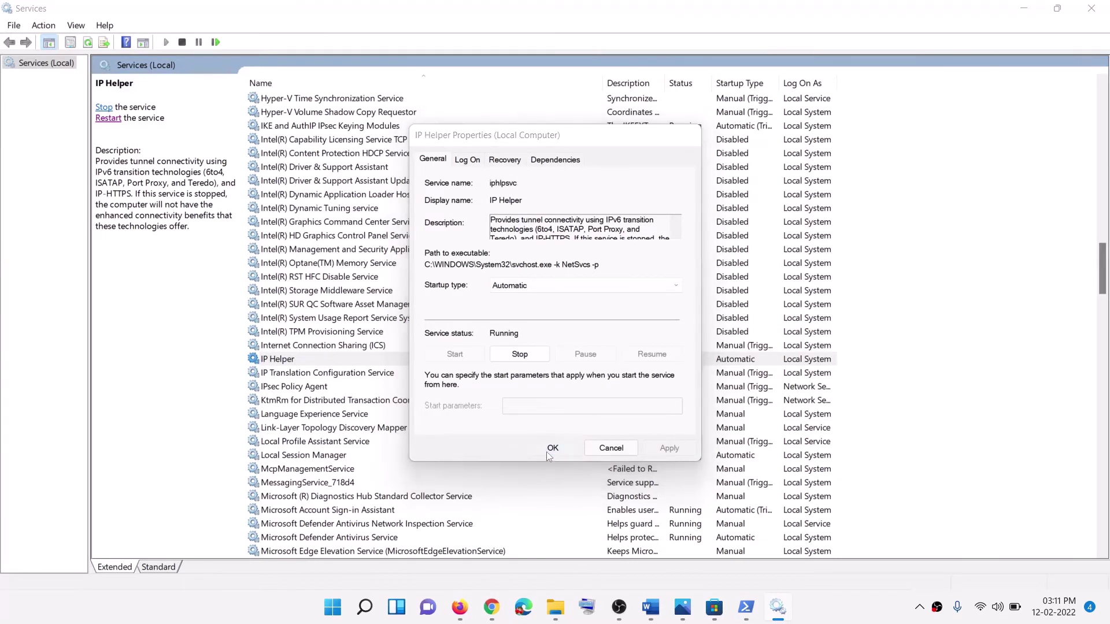
Step: Set Xbox Accessory Management Service and Xbox Live Auth Manager to Automatic startup
click(346, 428)
key(x)
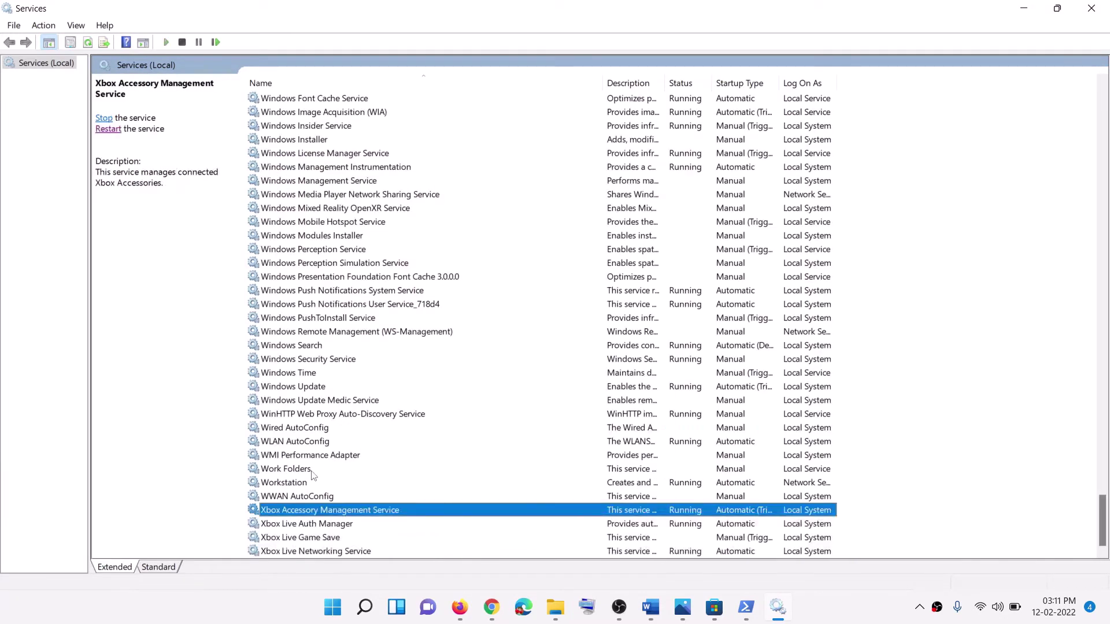
double_click(315, 513)
click(535, 286)
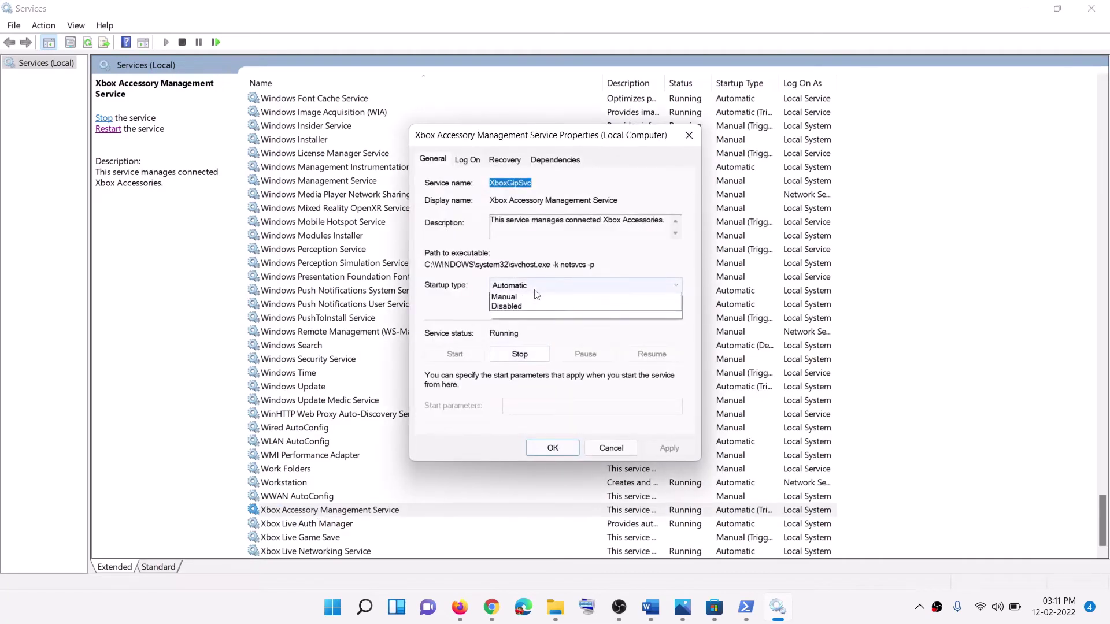
click(527, 307)
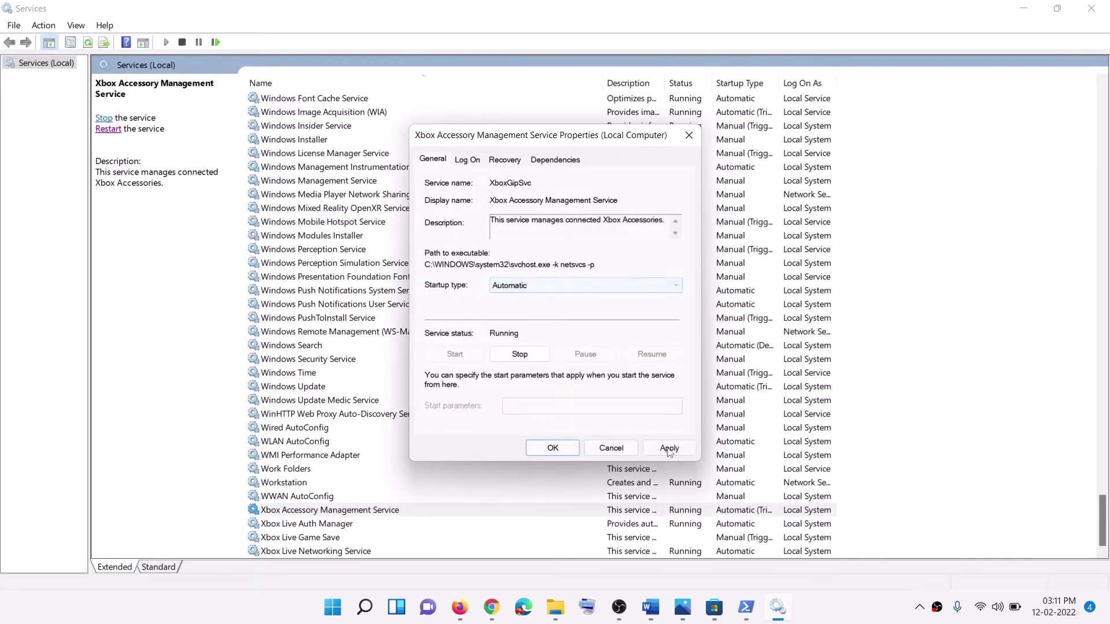
click(669, 448)
click(533, 452)
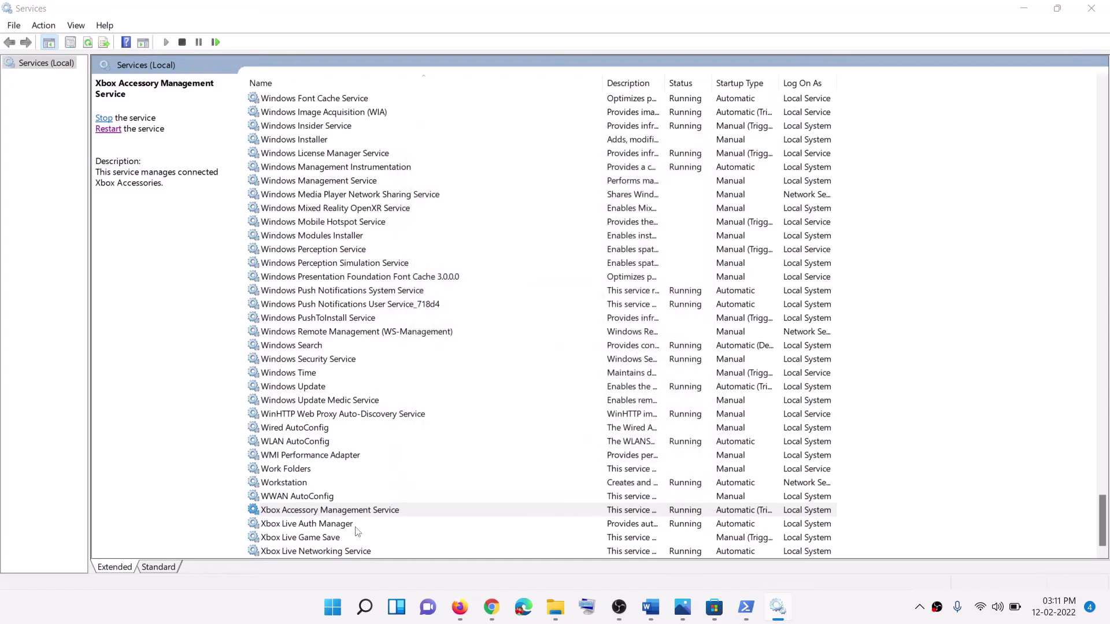
double_click(356, 525)
click(525, 286)
click(518, 309)
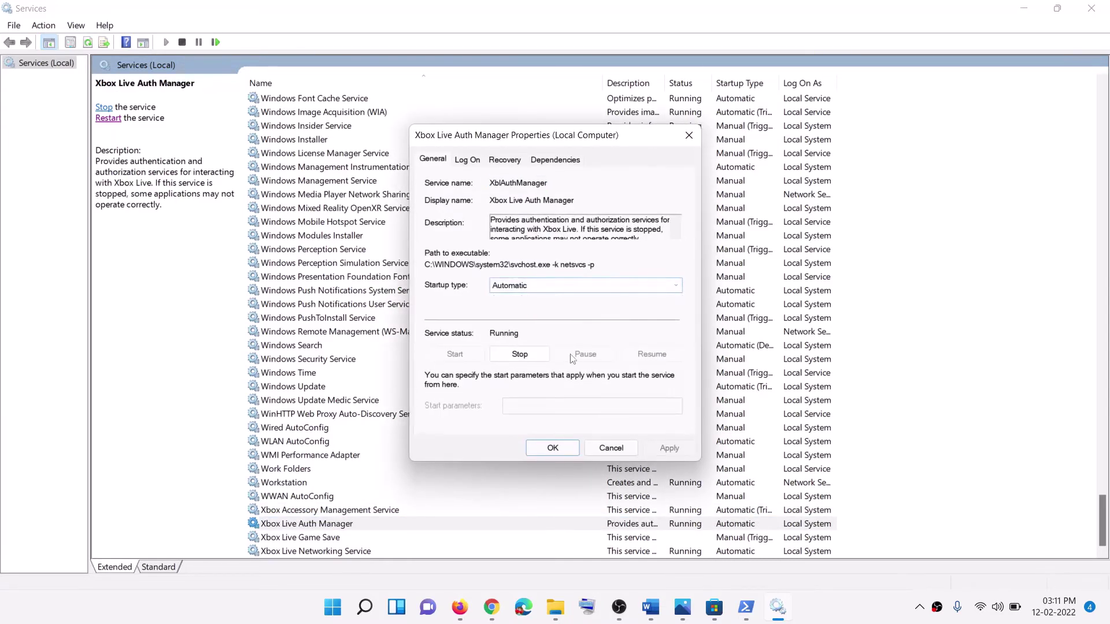
click(669, 448)
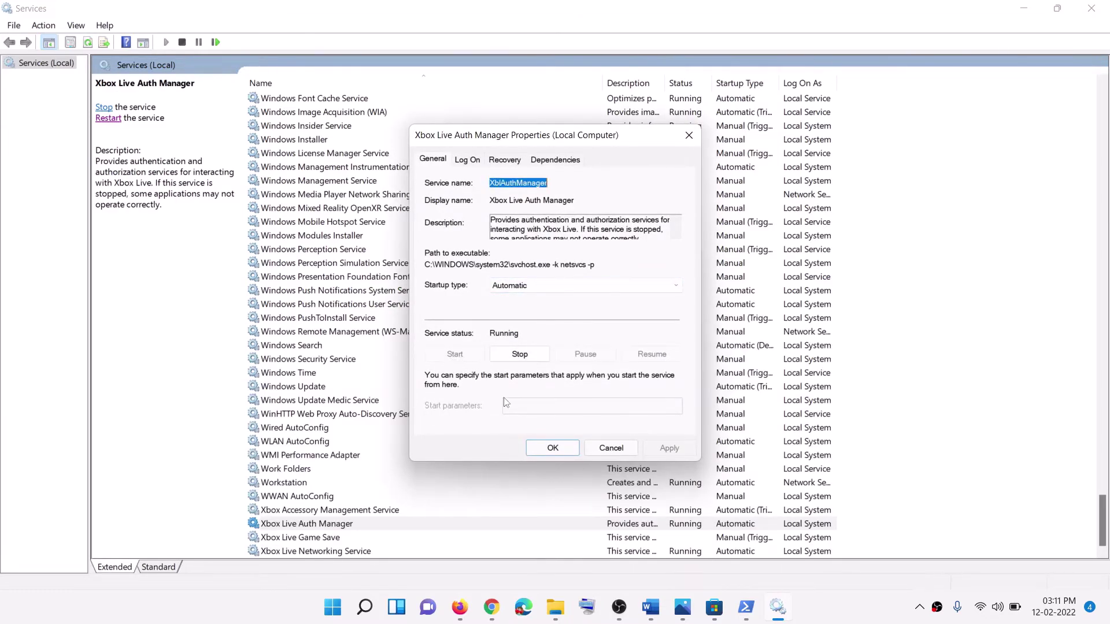
click(552, 448)
Step: Change Xbox Live Game Save to Automatic startup and start the service
double_click(301, 538)
click(522, 305)
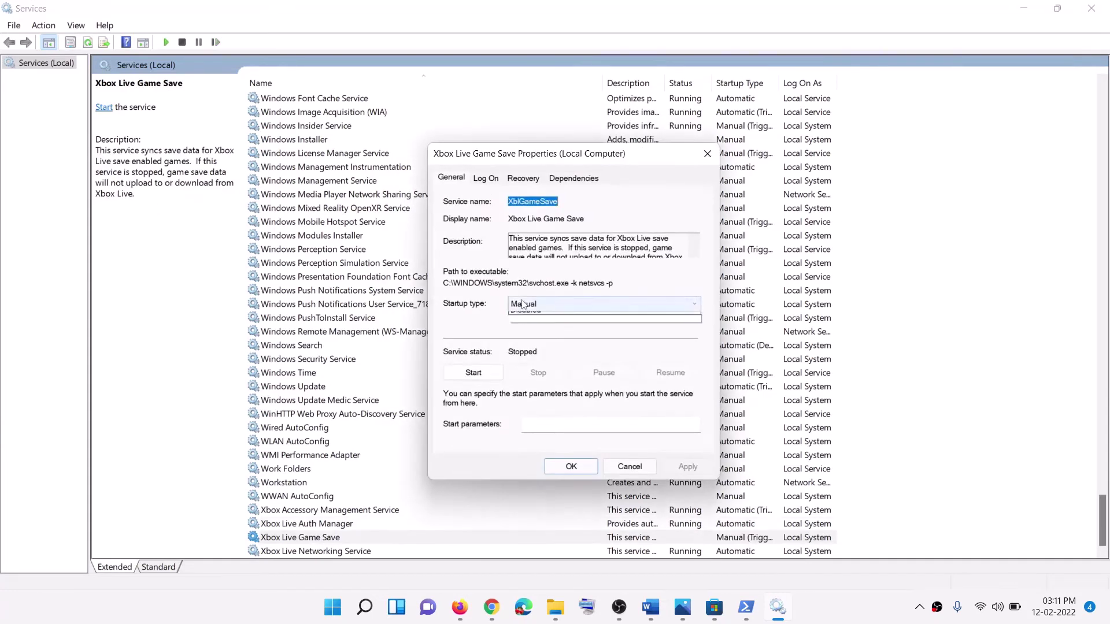
click(526, 325)
click(687, 467)
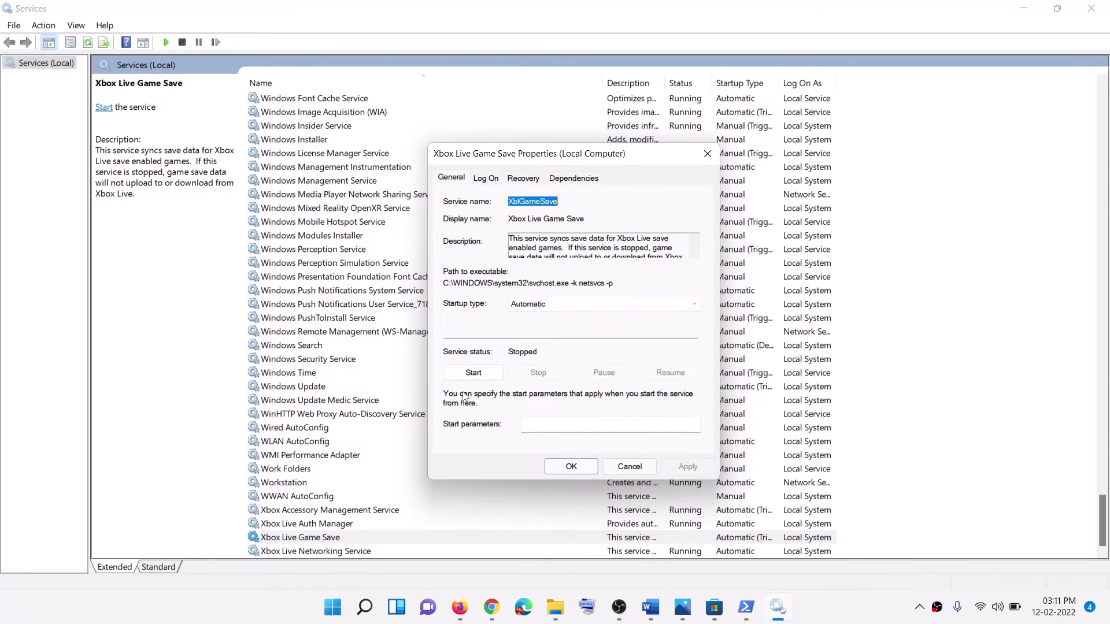
click(473, 373)
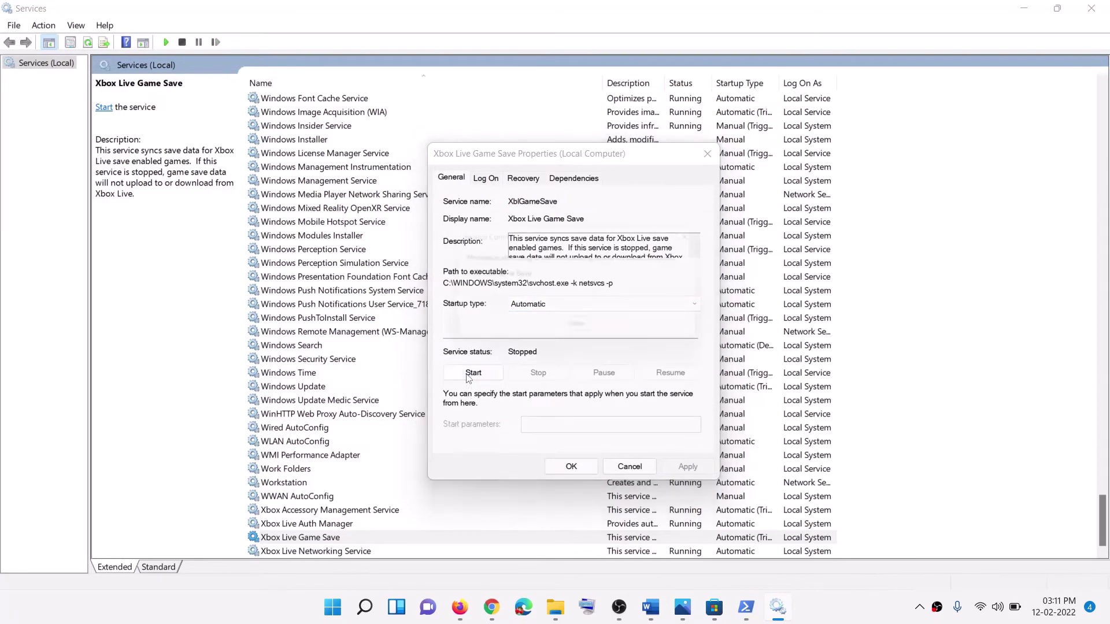
click(571, 467)
Step: Keep Xbox Live Networking Service's startup type on Automatic
key(Down)
key(Return)
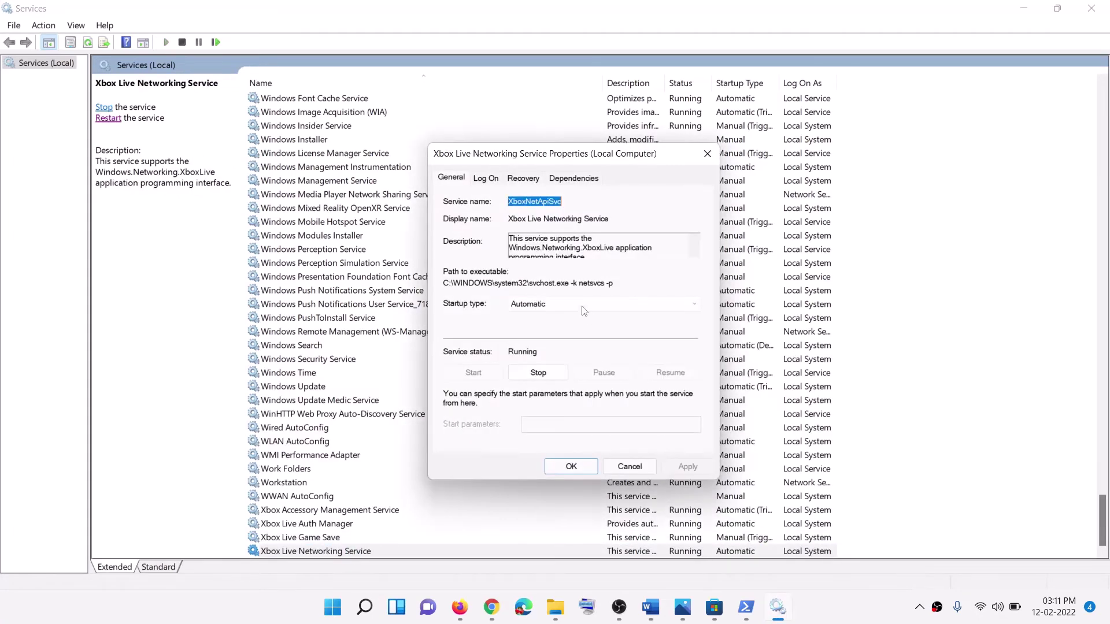
click(584, 312)
click(559, 326)
click(550, 466)
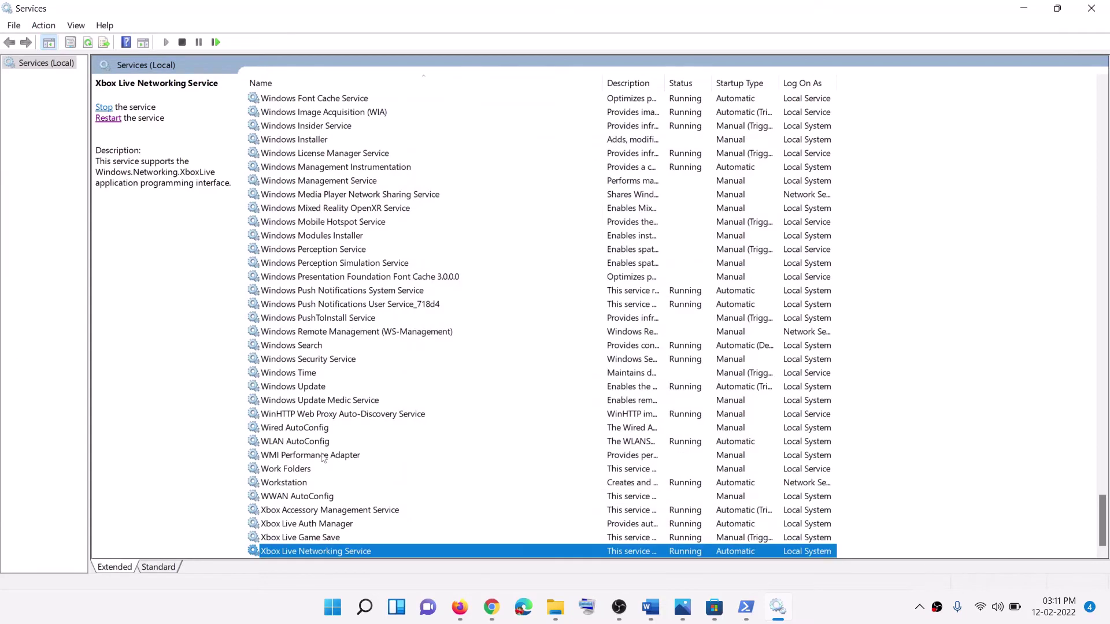
Step: Set the Windows Update service's startup type to Automatic and apply it
click(340, 385)
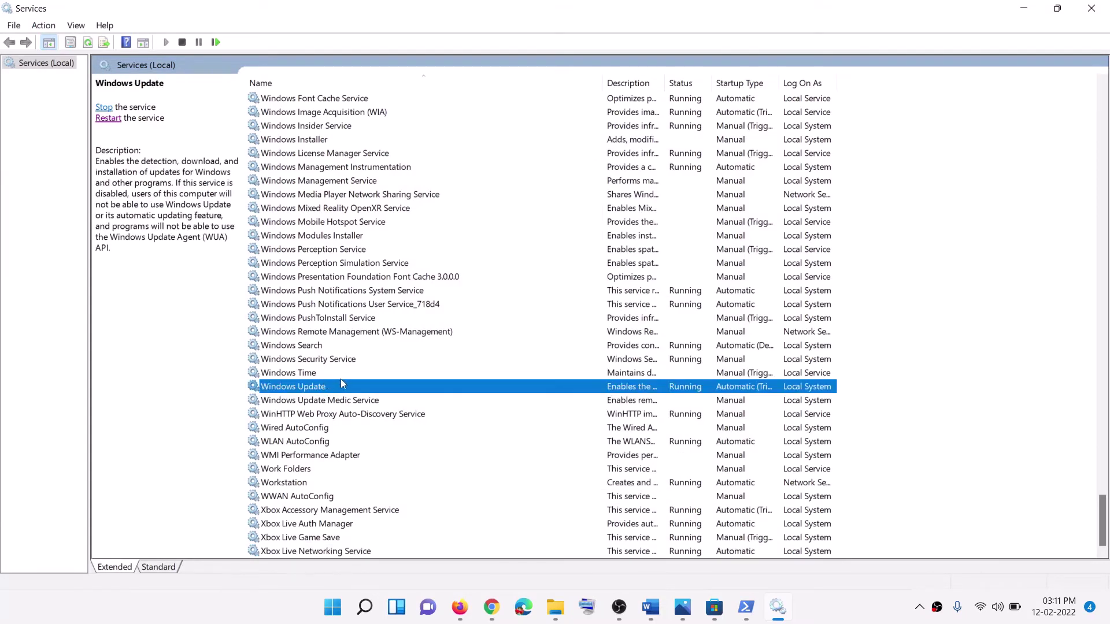
double_click(341, 385)
click(564, 305)
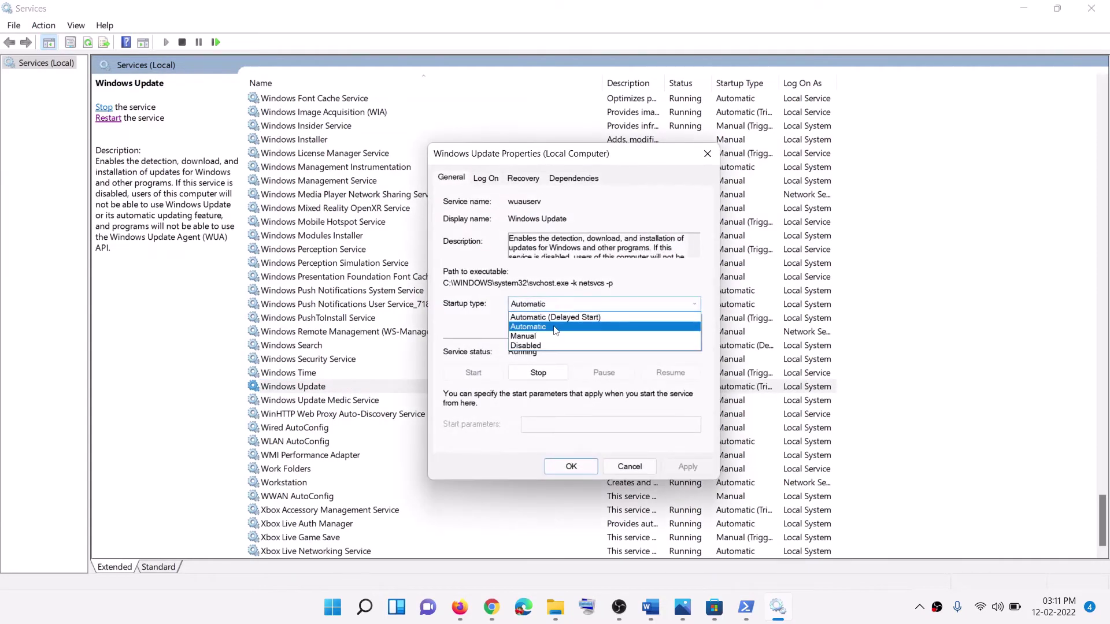
click(553, 327)
click(687, 466)
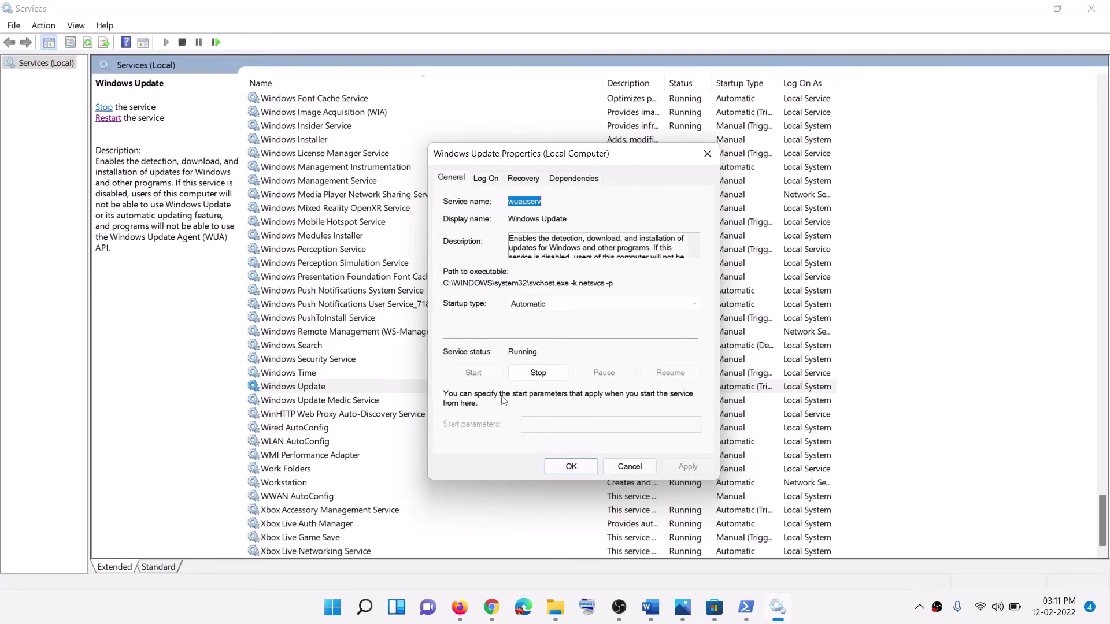
click(569, 468)
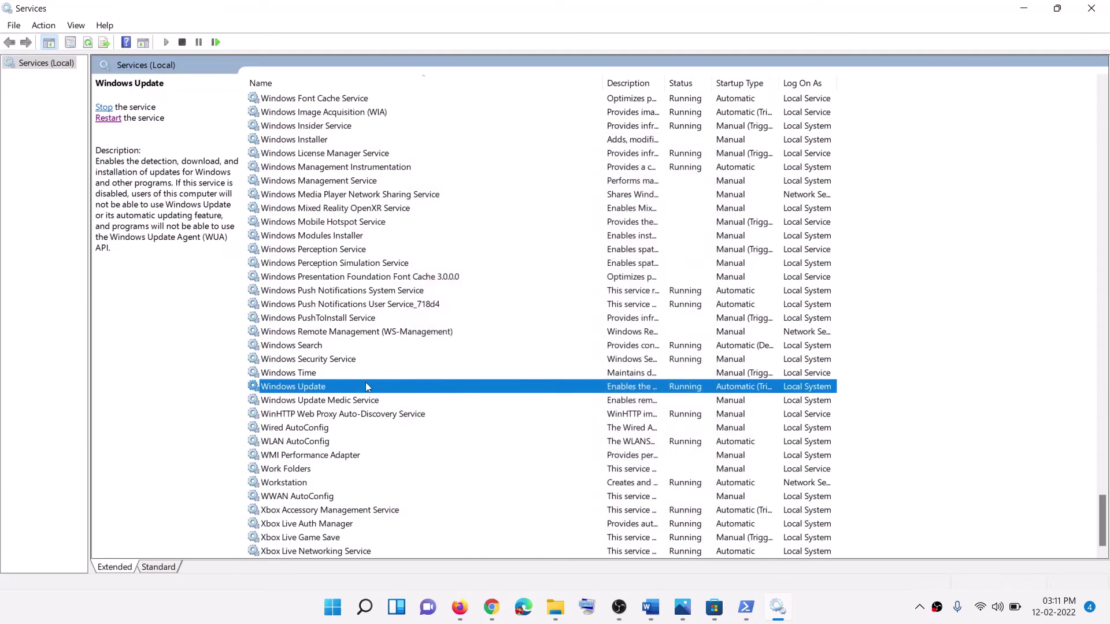
key(g)
scroll(564, 340, up, 4)
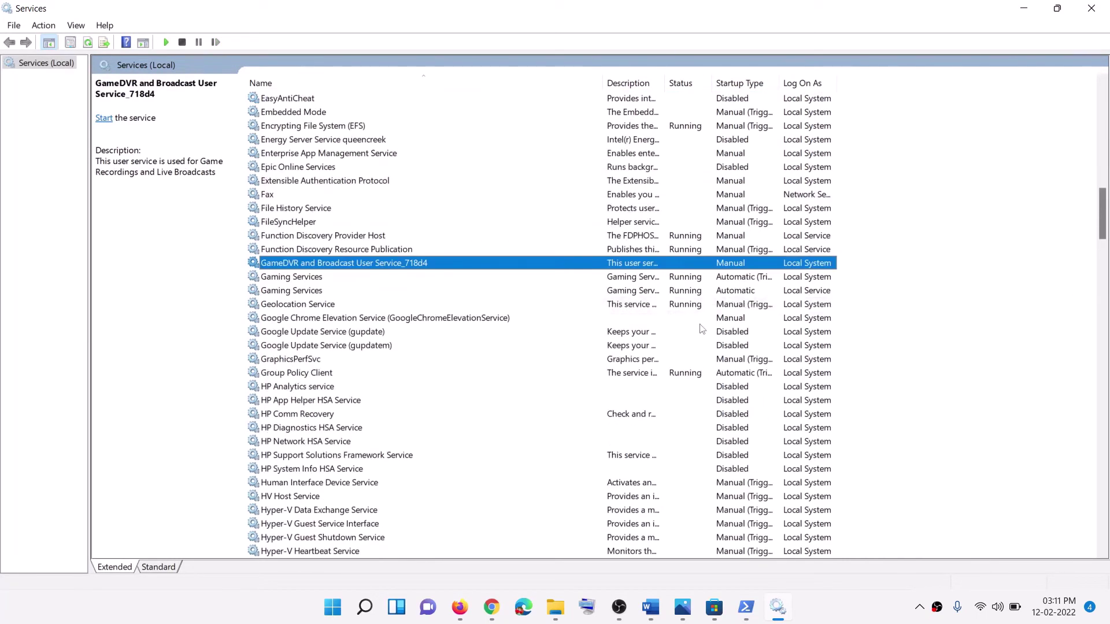
Step: Stop both Gaming Services entries from their right-click menus
click(723, 279)
click(647, 293)
click(639, 277)
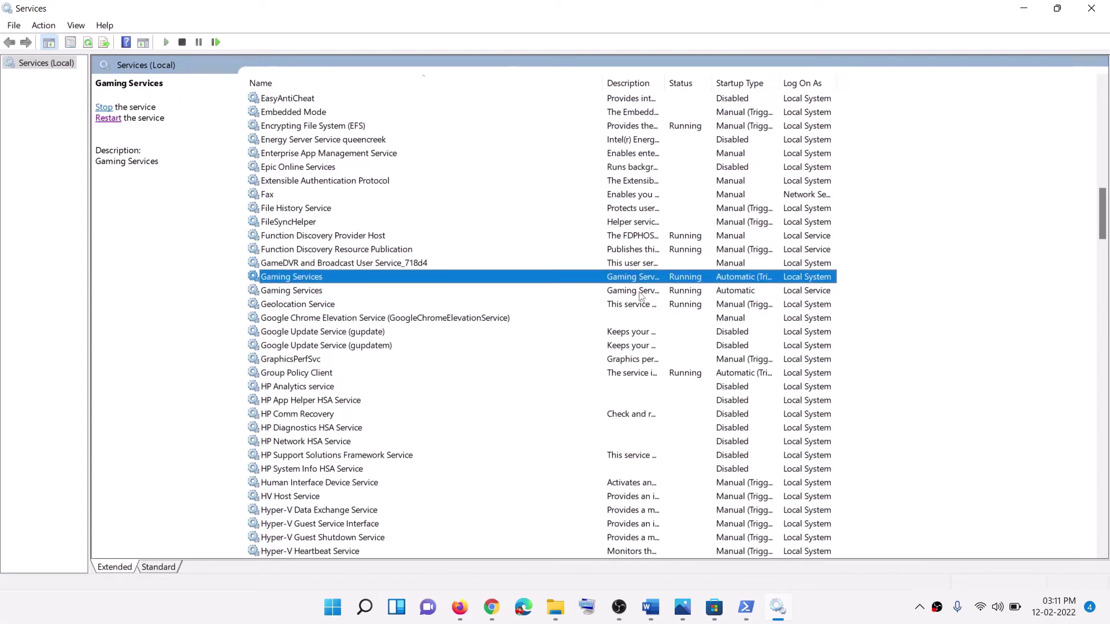
click(640, 292)
click(640, 283)
right_click(659, 286)
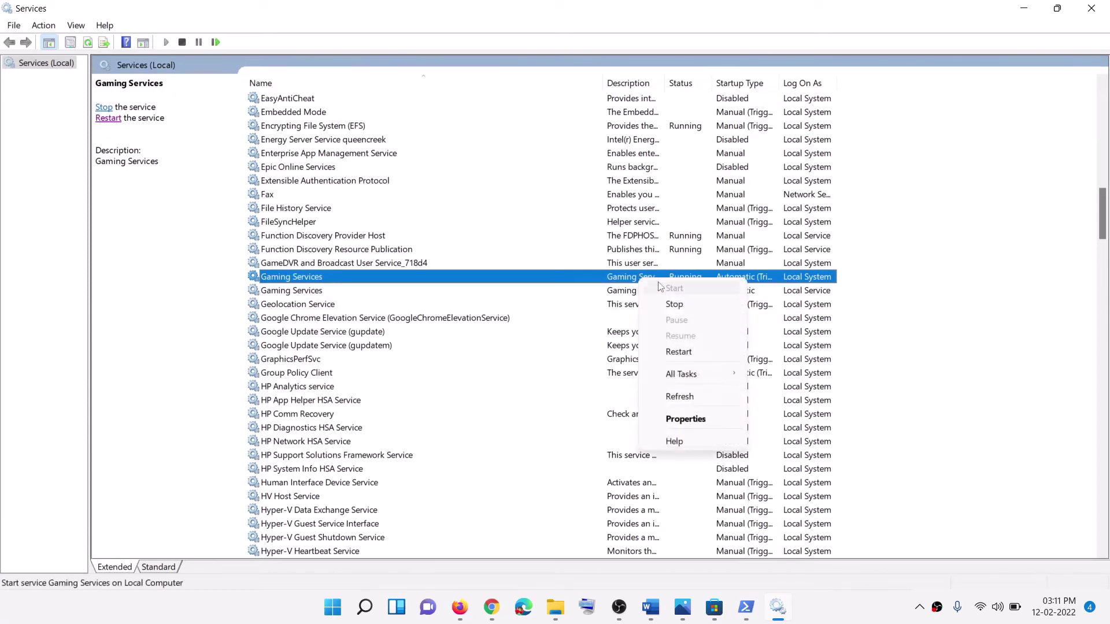
click(625, 294)
click(636, 282)
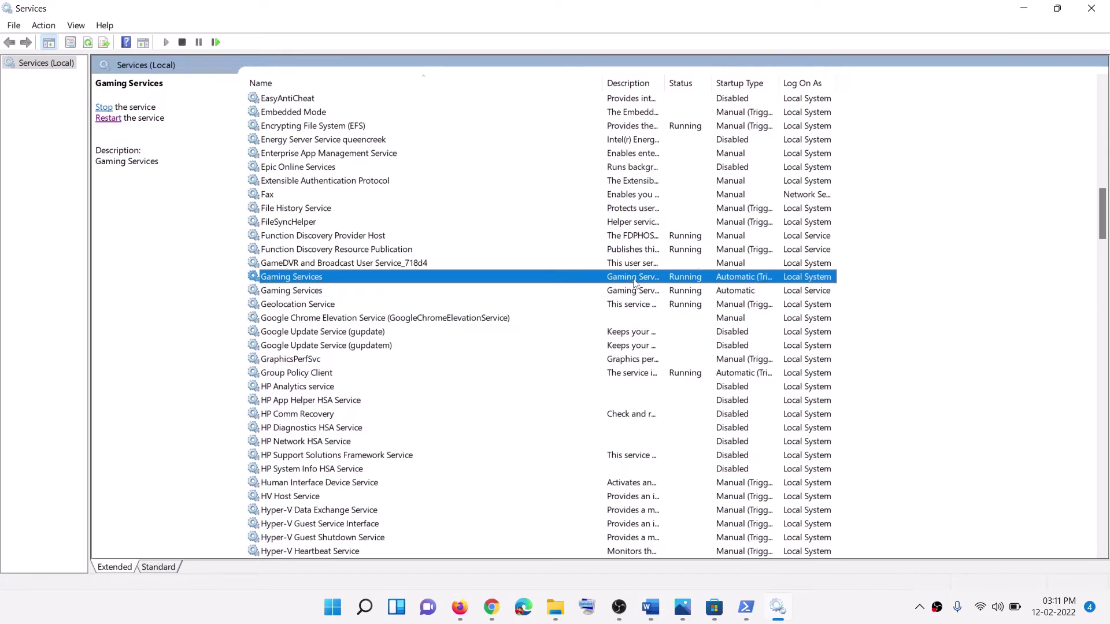
right_click(645, 282)
click(673, 301)
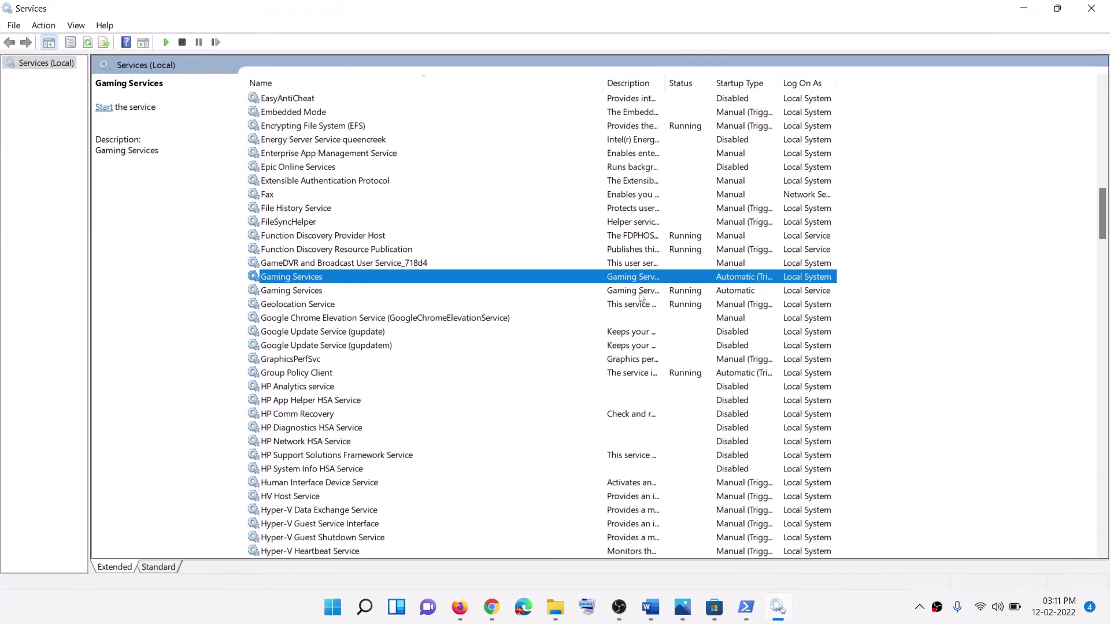
right_click(641, 293)
click(674, 316)
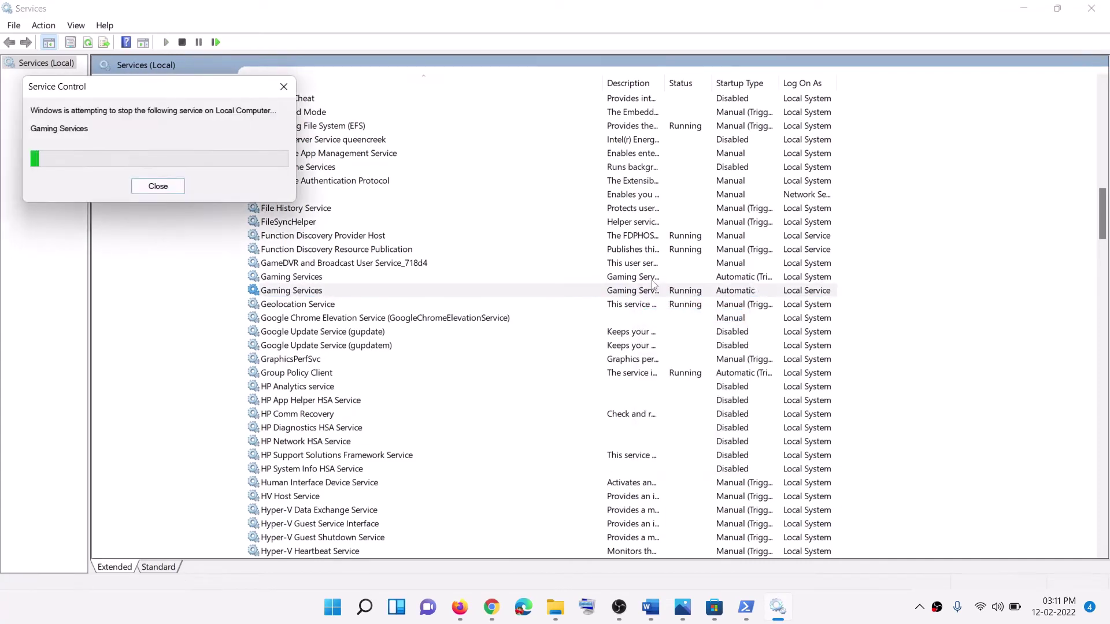
Step: Start both Gaming Services entries again
right_click(645, 282)
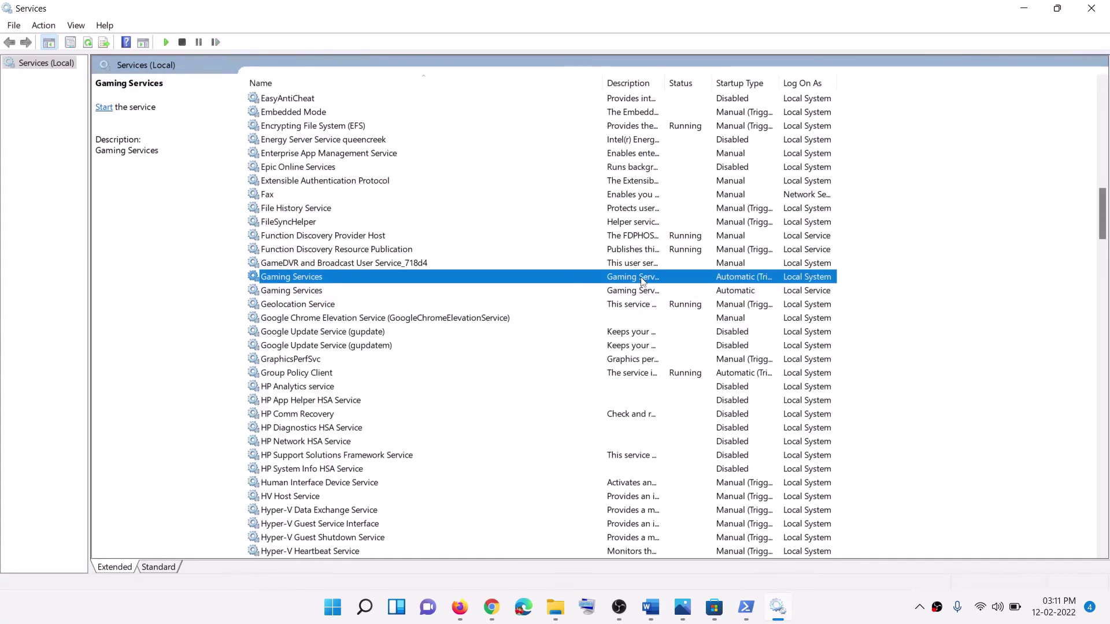
click(676, 288)
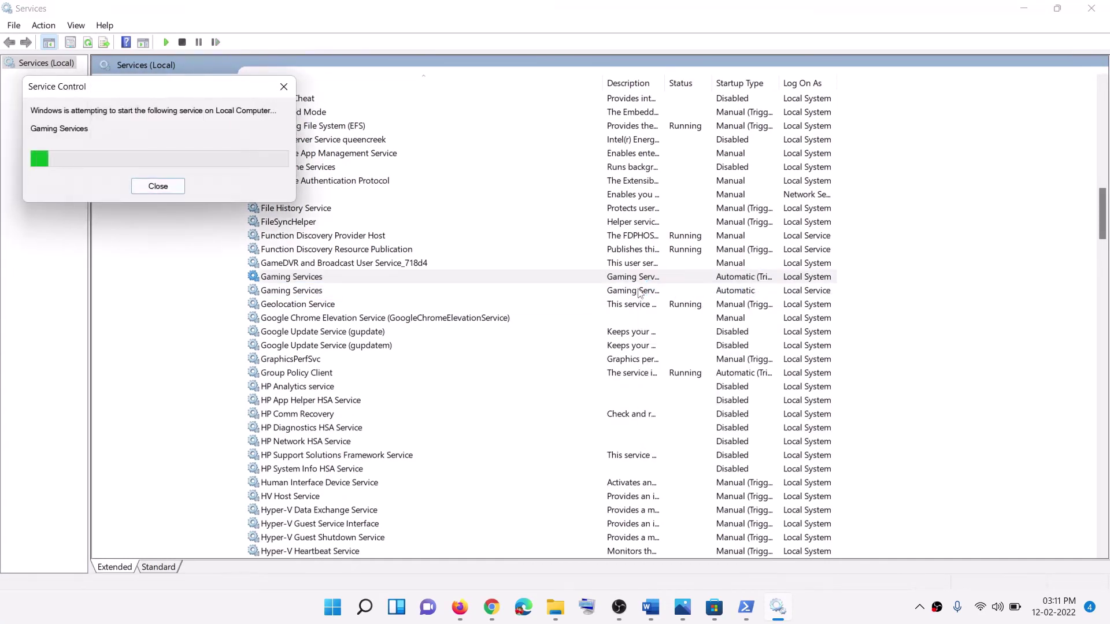
right_click(638, 293)
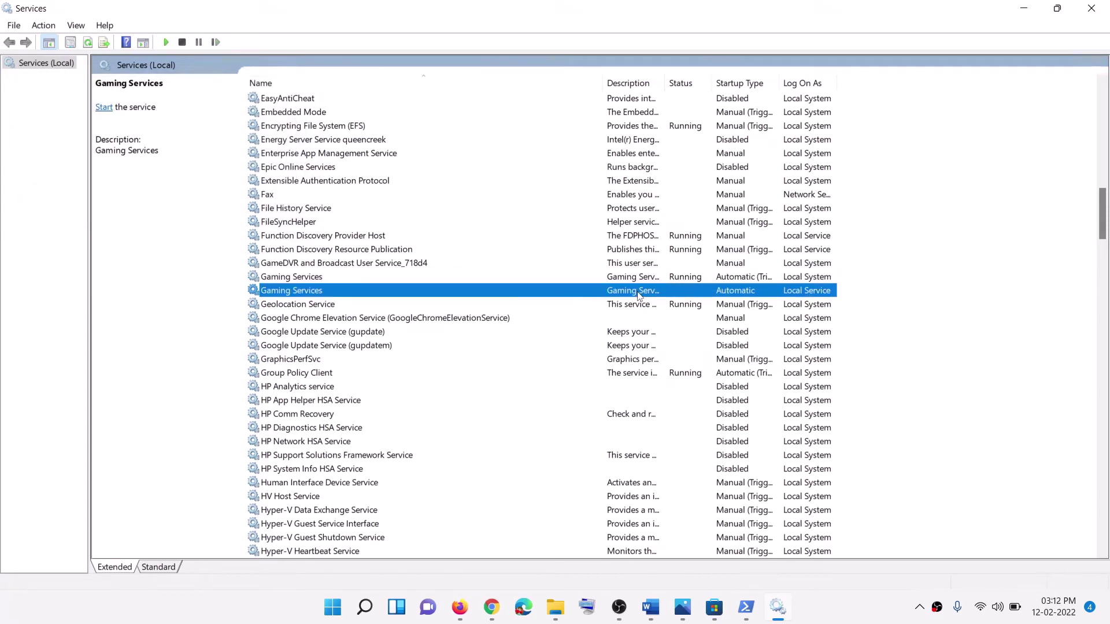
click(673, 303)
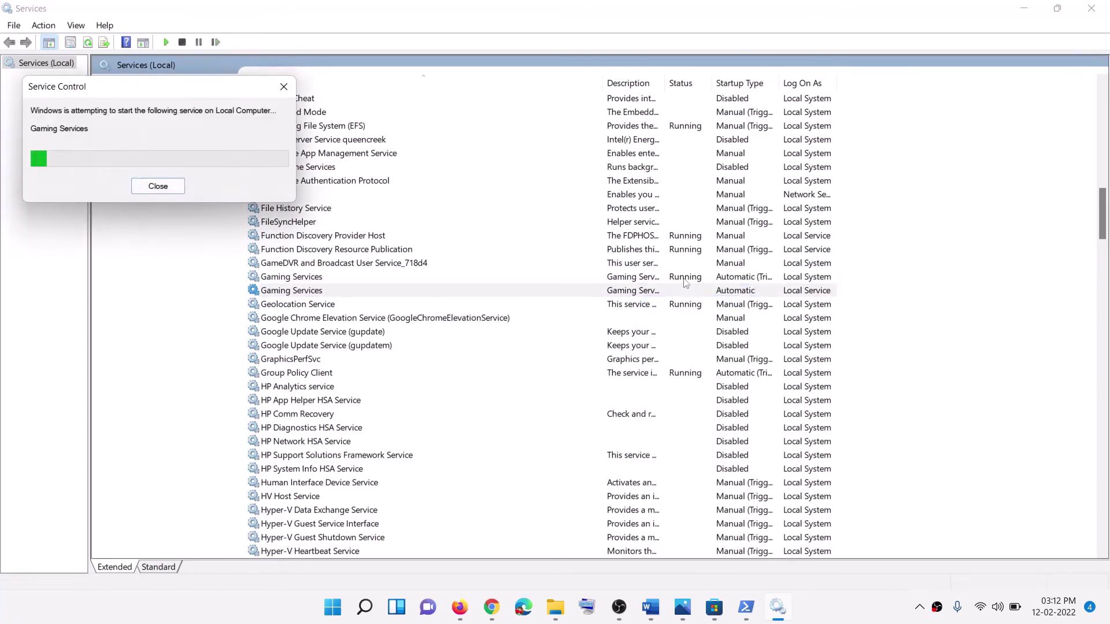
Step: Confirm Microsoft Store Install Service starts Automatic and close its properties
click(655, 237)
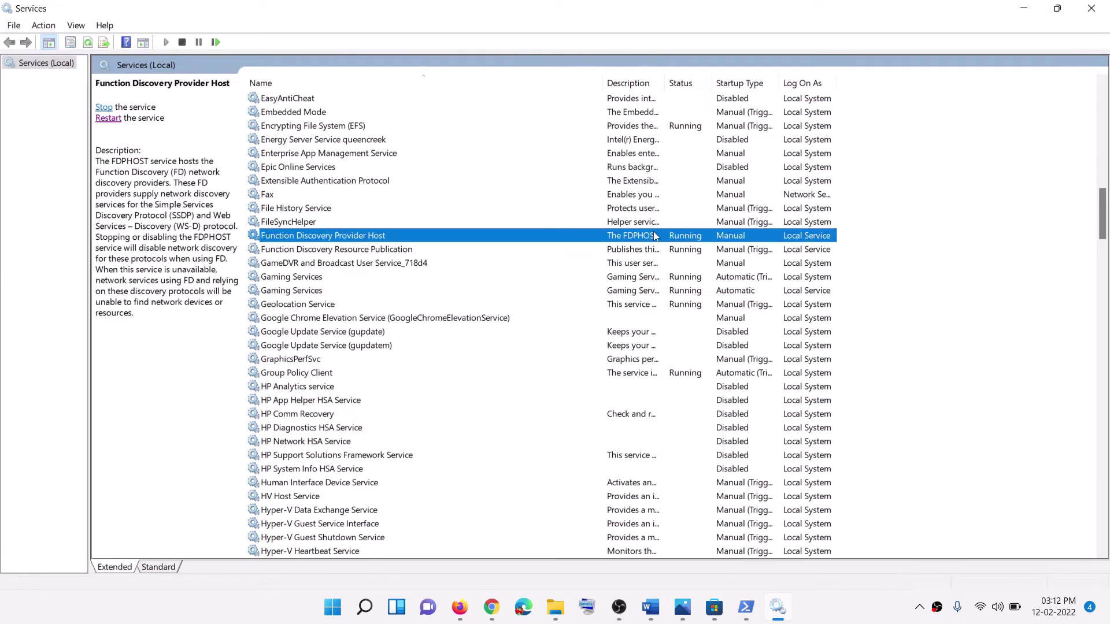
key(m)
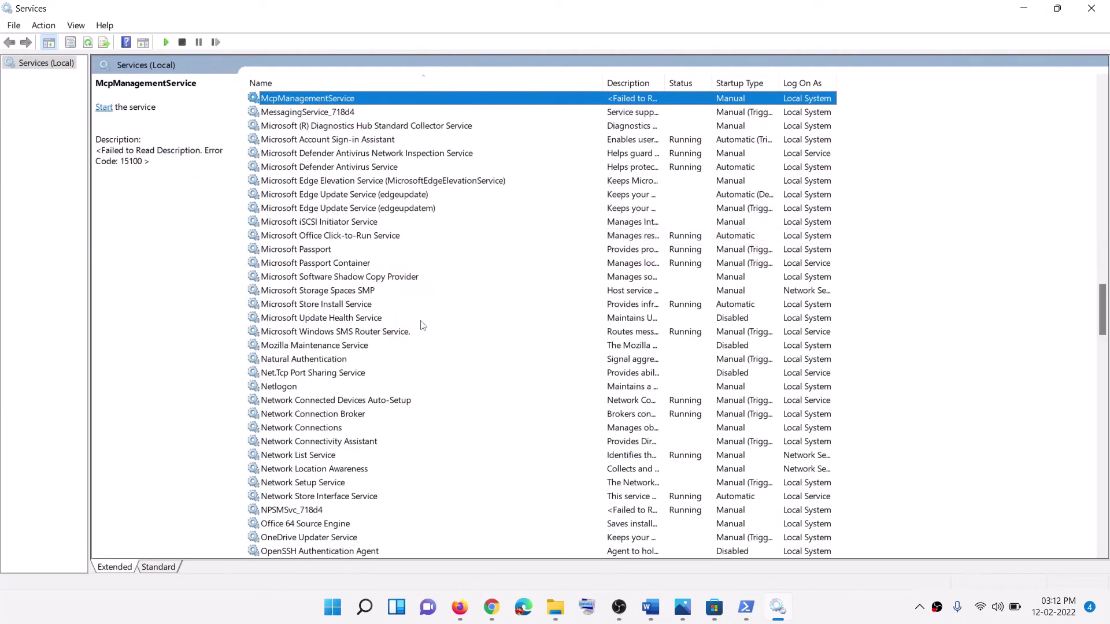
click(300, 306)
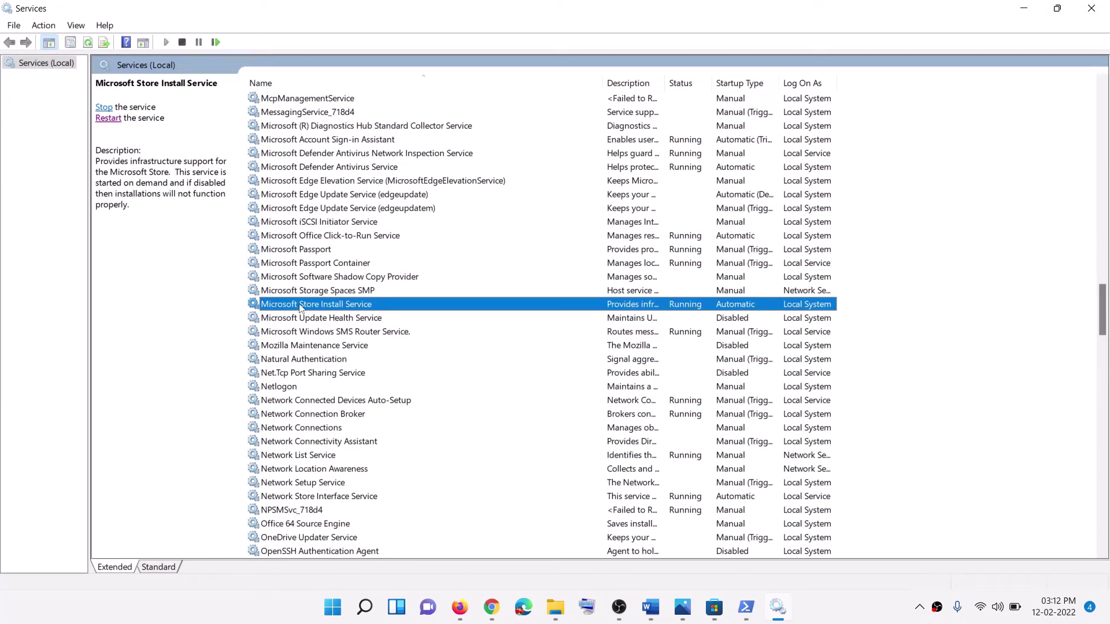
double_click(372, 311)
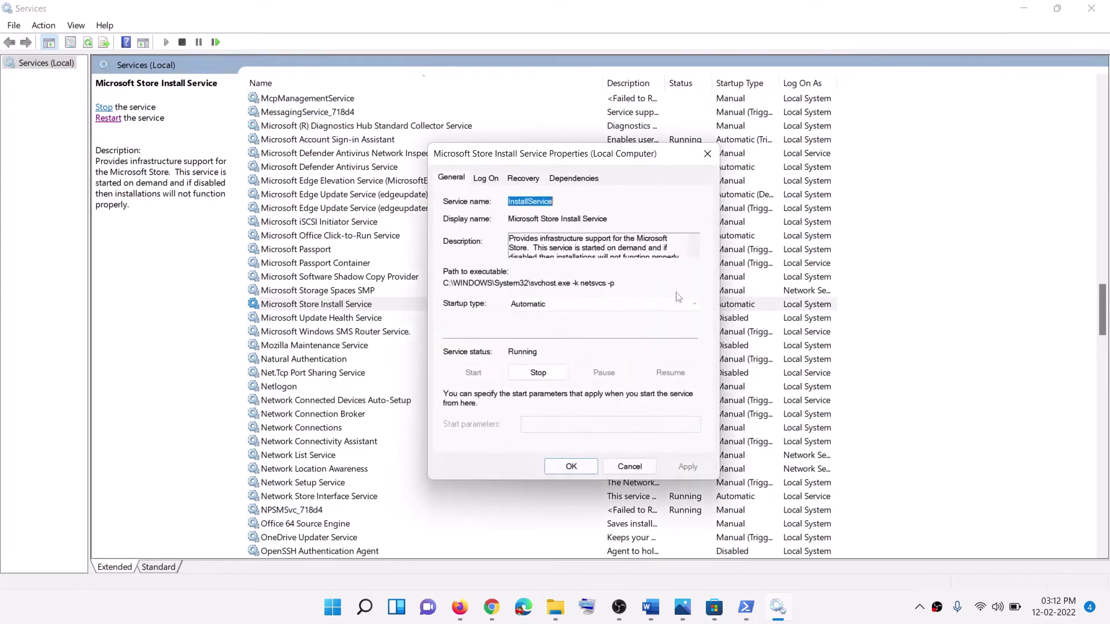
click(555, 304)
key(Escape)
click(563, 466)
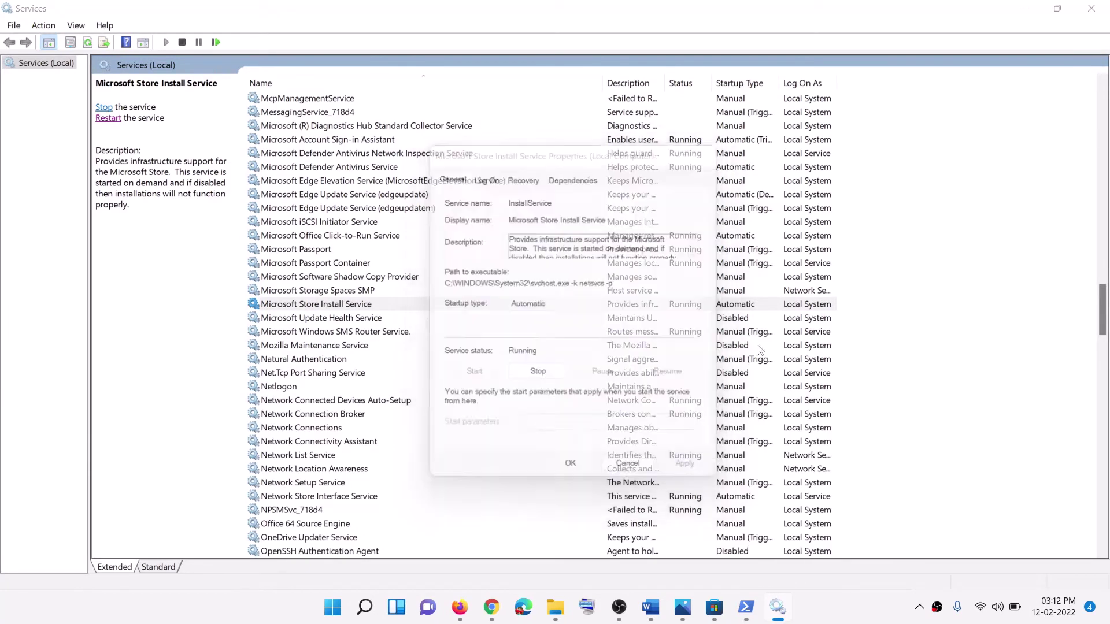
Step: Close Services, scroll the guide to Step 9, and uninstall the Xbox app found via Start search
click(1092, 8)
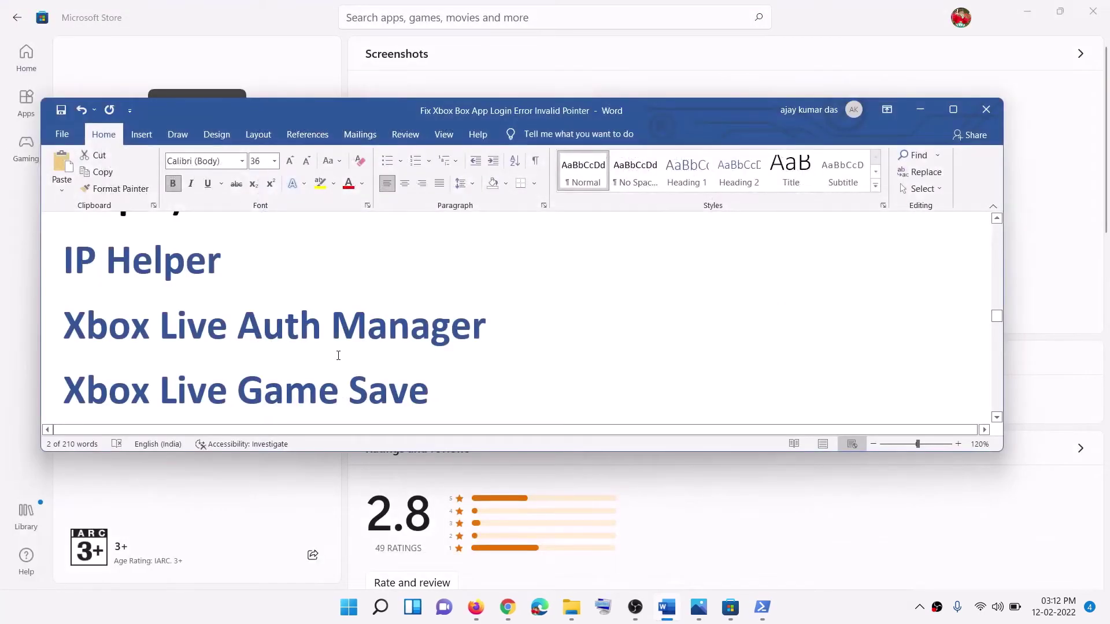
scroll(335, 354, down, 6)
scroll(339, 355, down, 3)
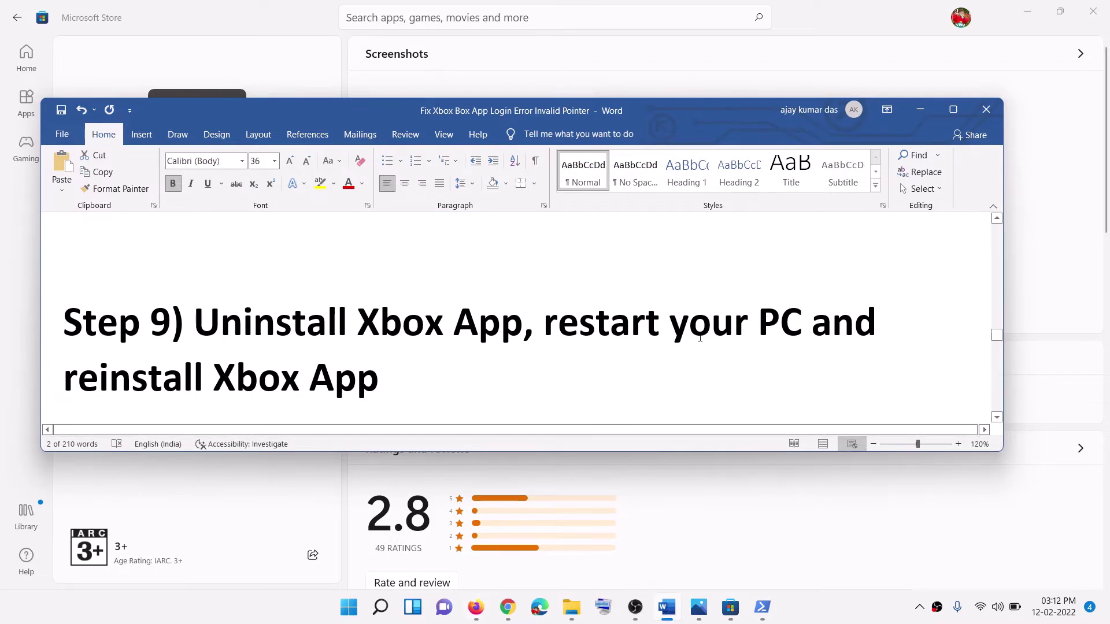
drag(545, 322, 733, 321)
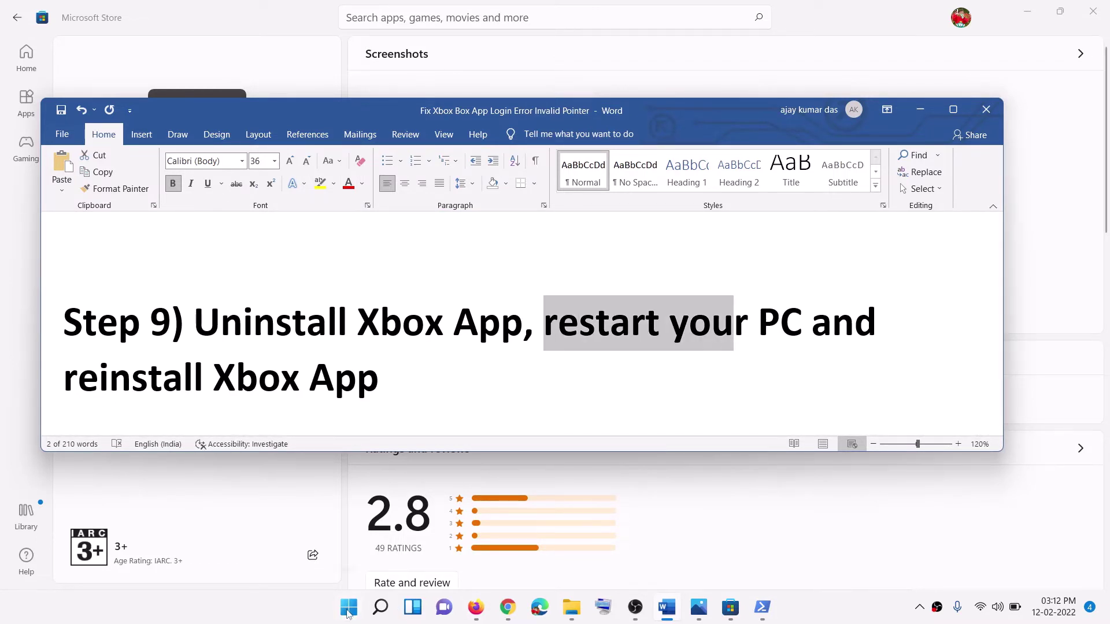
click(348, 608)
text(xbox)
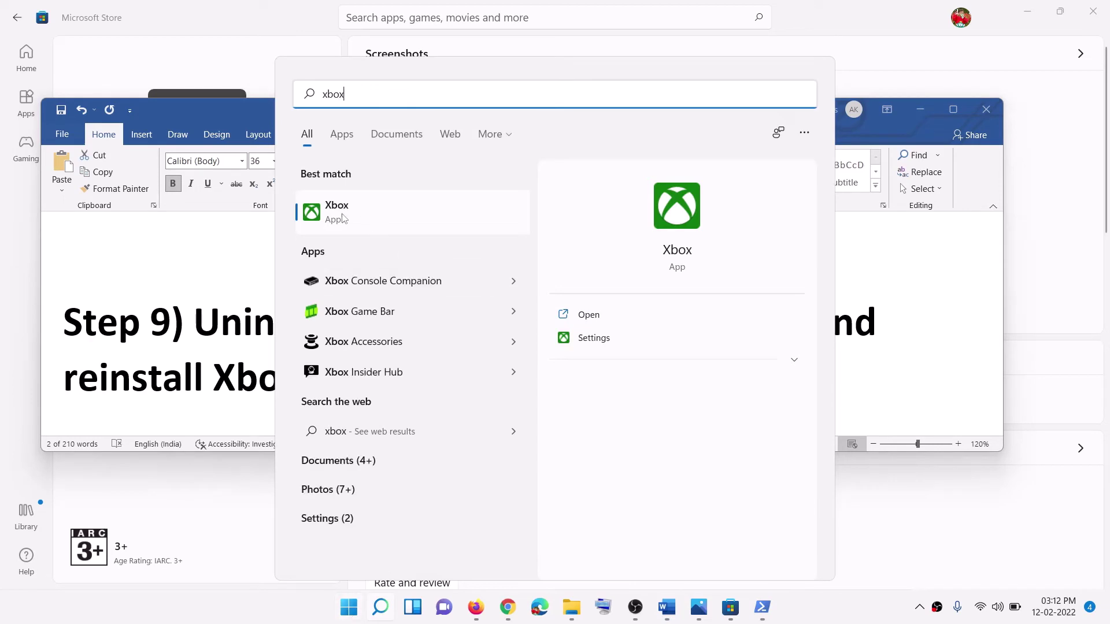
right_click(377, 224)
click(387, 373)
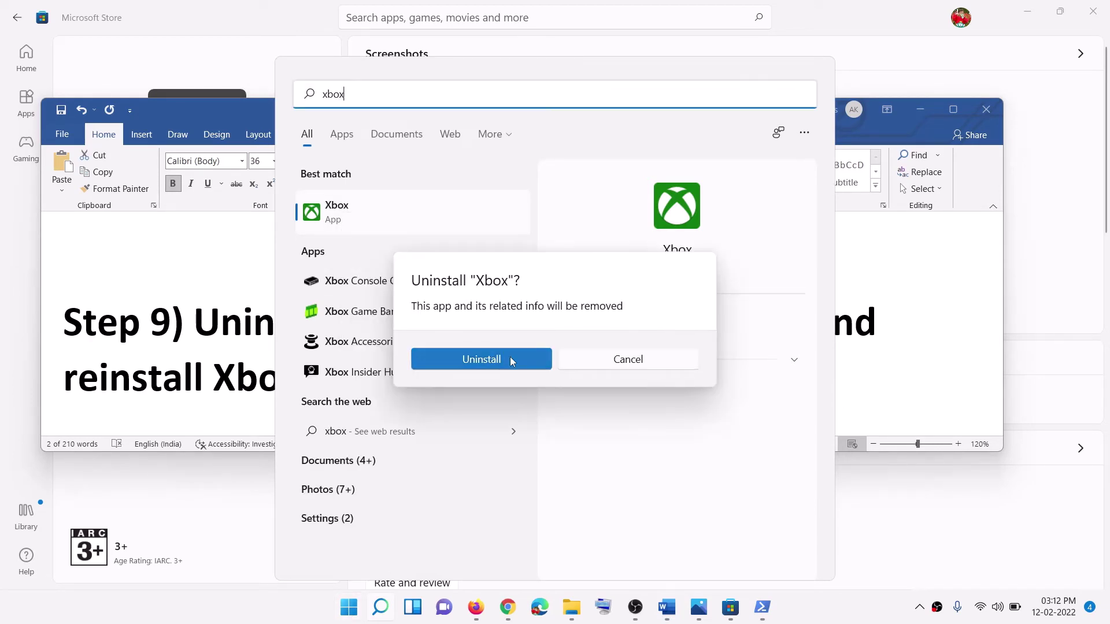
click(512, 368)
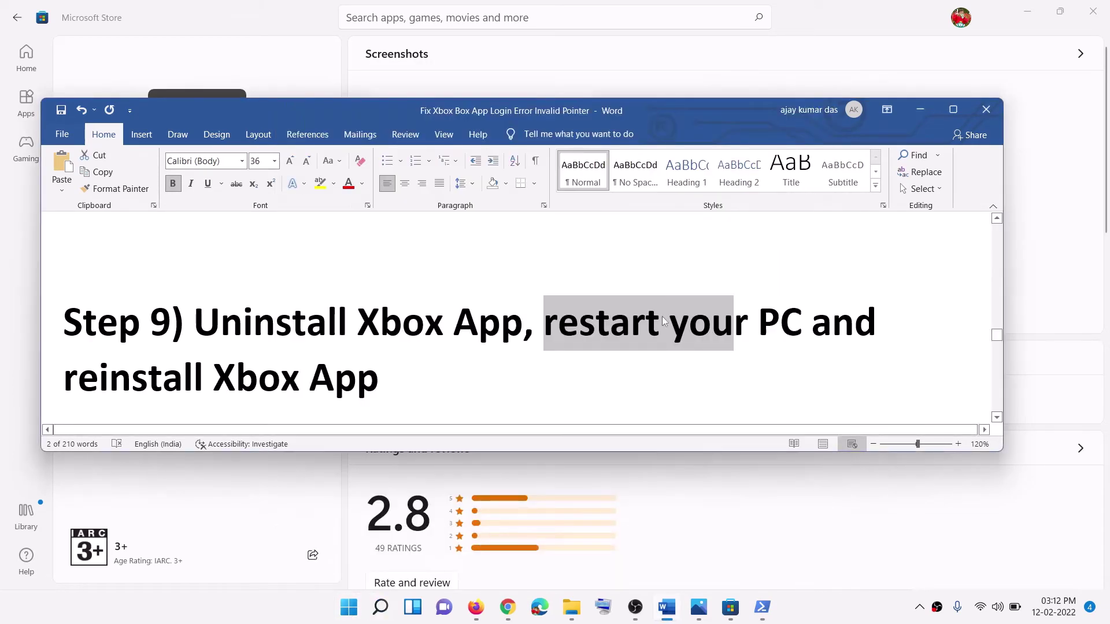
drag(544, 324, 811, 324)
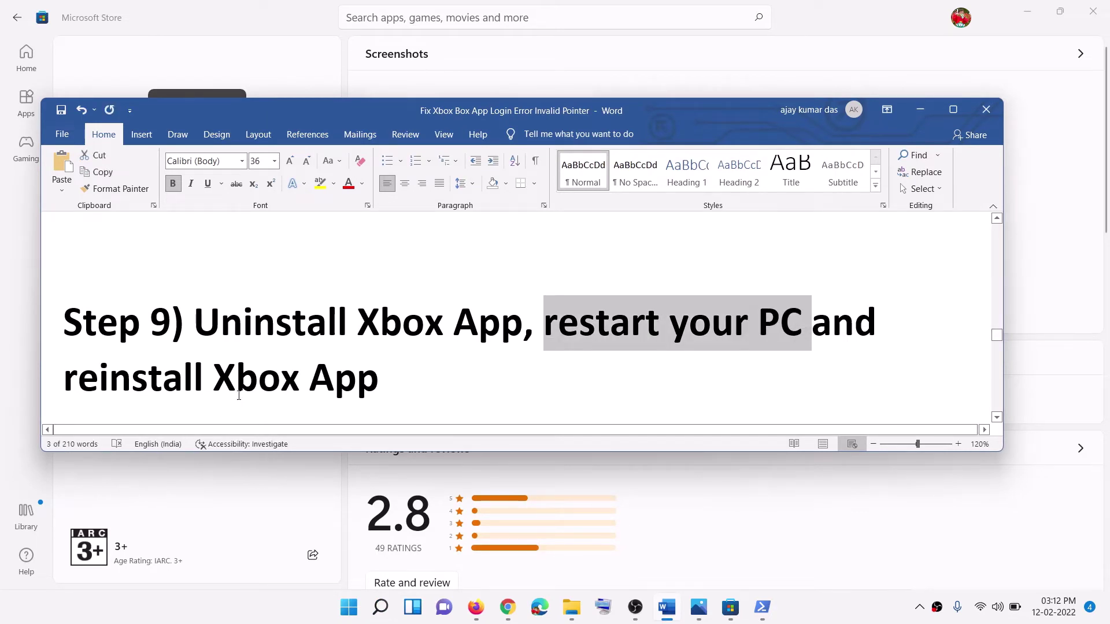
drag(213, 379, 385, 392)
Step: Open the Xbox app page in the Microsoft Store, then return to Word's guide
click(506, 16)
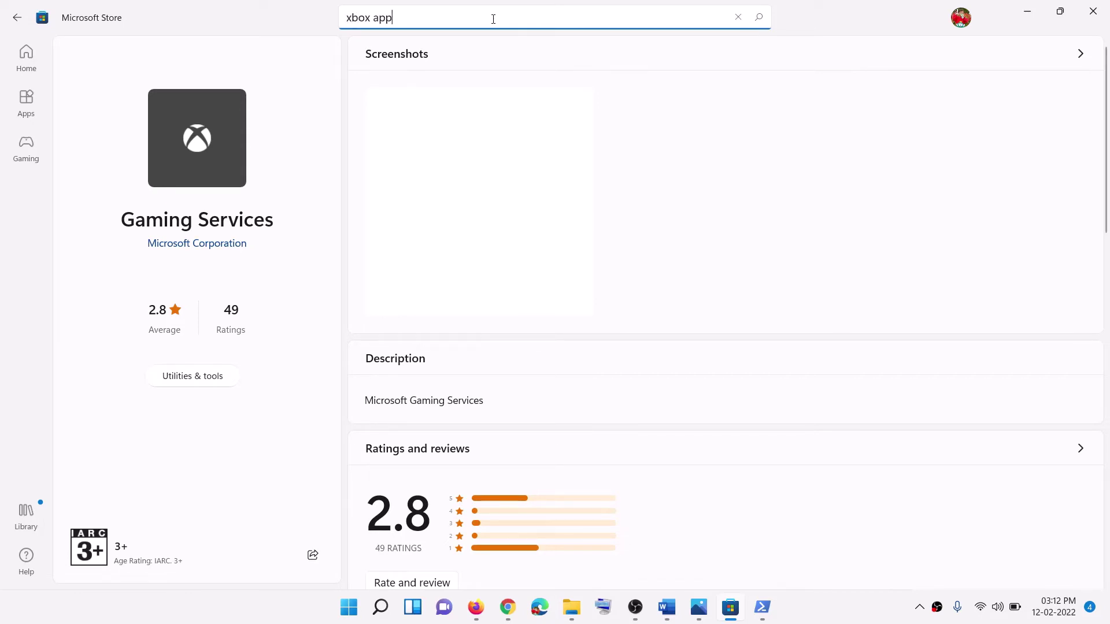
click(401, 51)
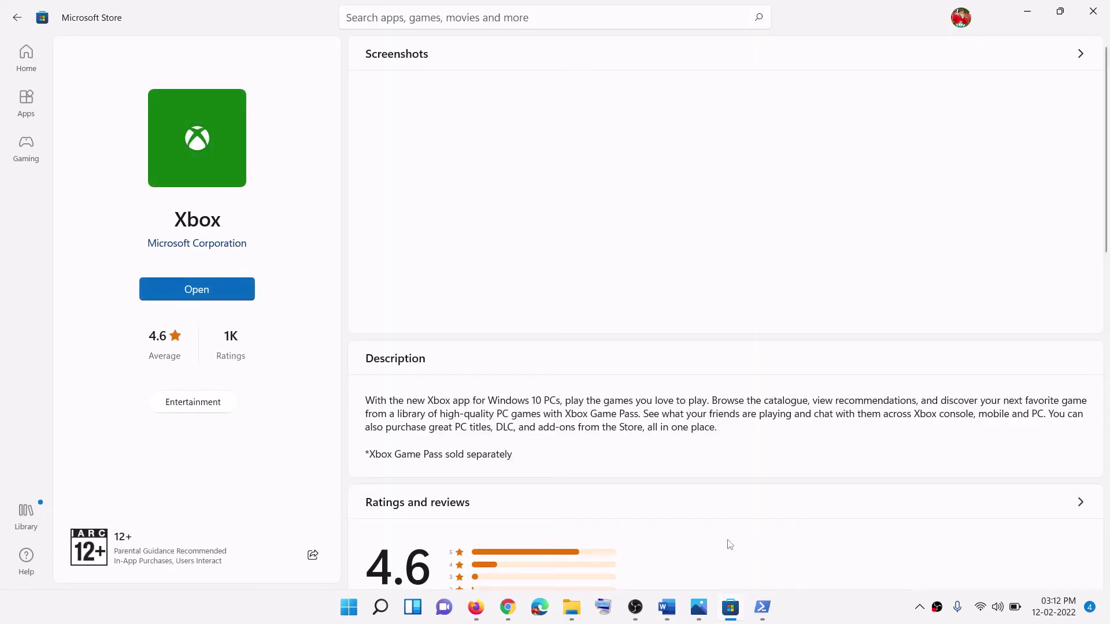
click(668, 608)
scroll(334, 338, down, 2)
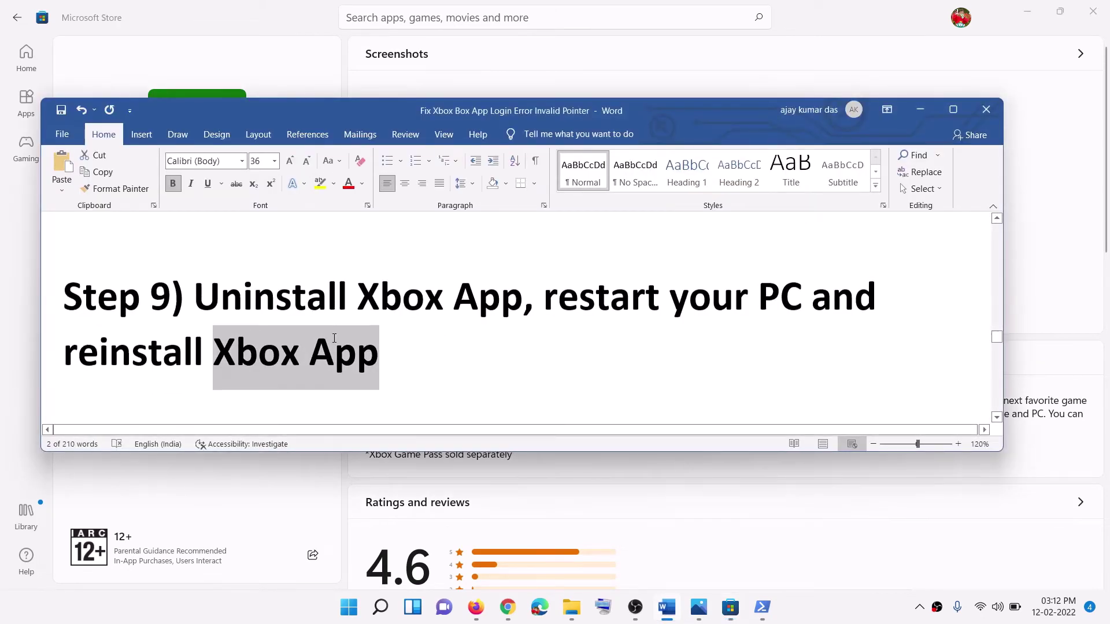
Step: Scroll to Step 10 and uninstall the Xbox app found by a Start search for 'xbox'
scroll(334, 338, down, 2)
scroll(334, 338, down, 1)
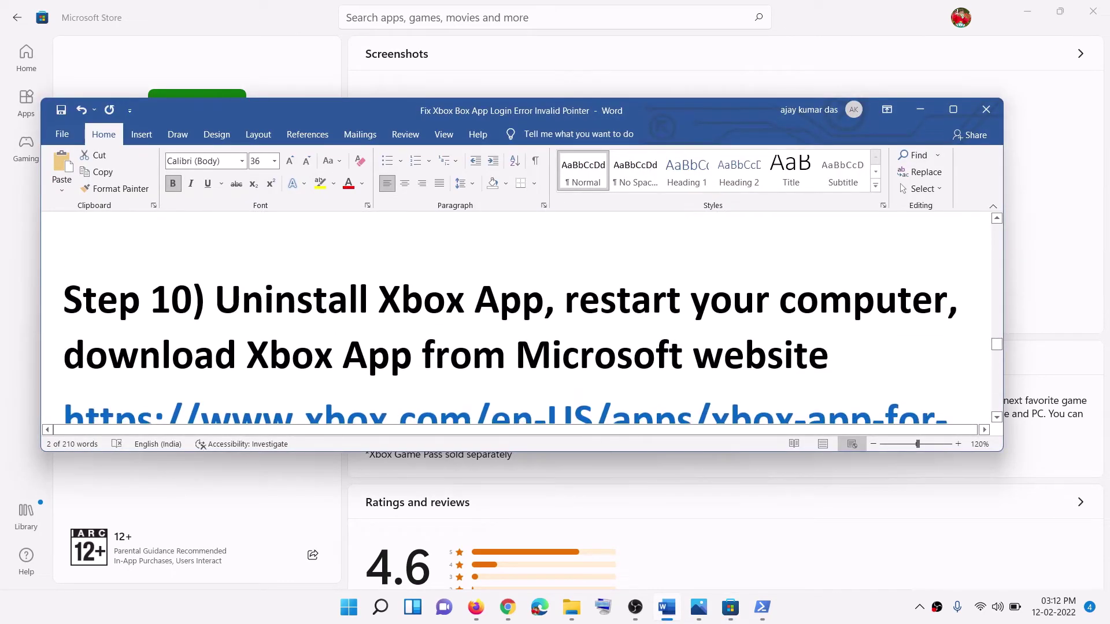
drag(215, 297, 544, 304)
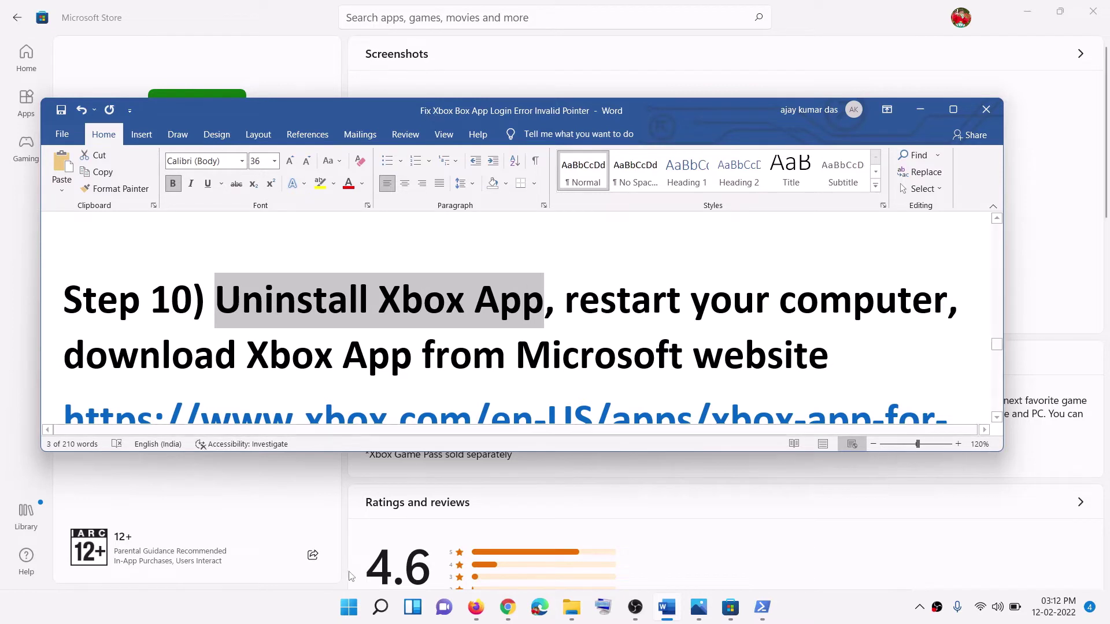
click(355, 612)
text(x)
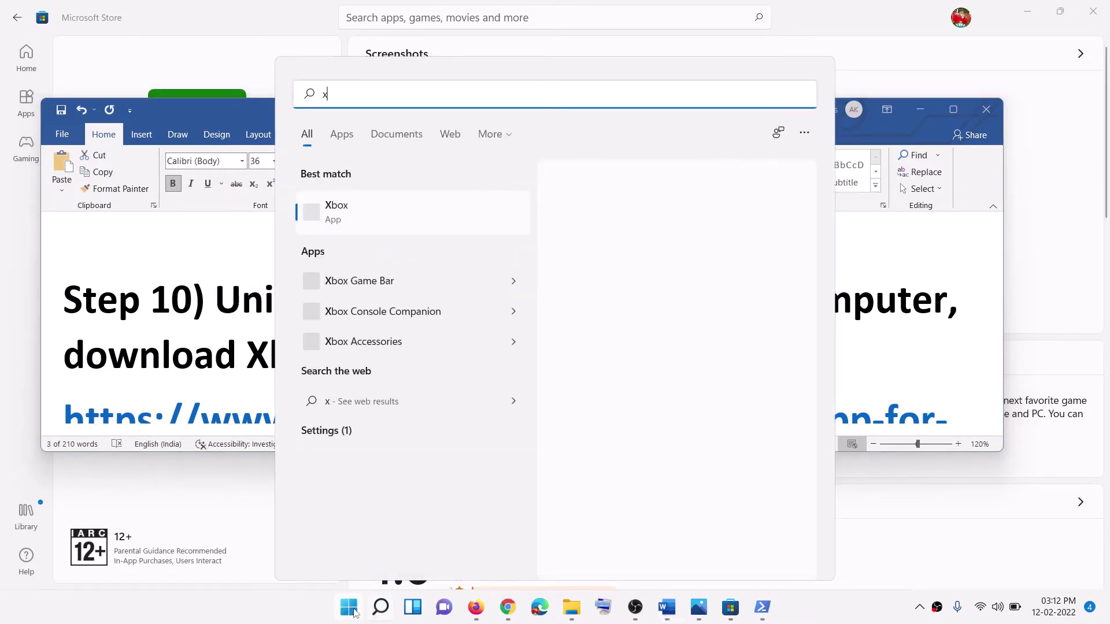
text(box)
right_click(370, 215)
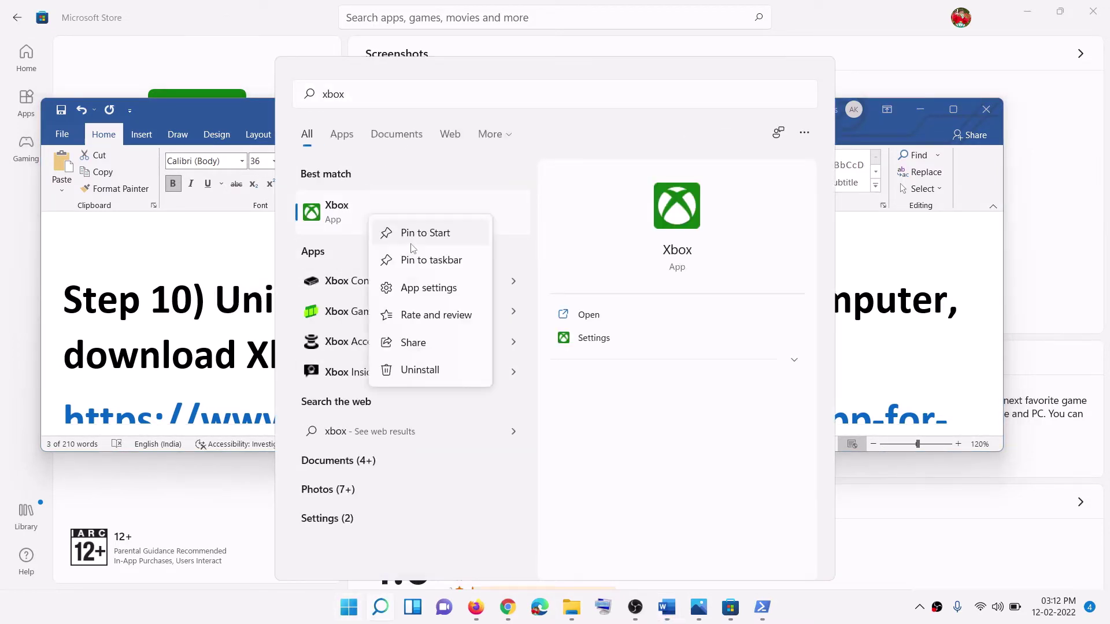
click(419, 370)
click(497, 359)
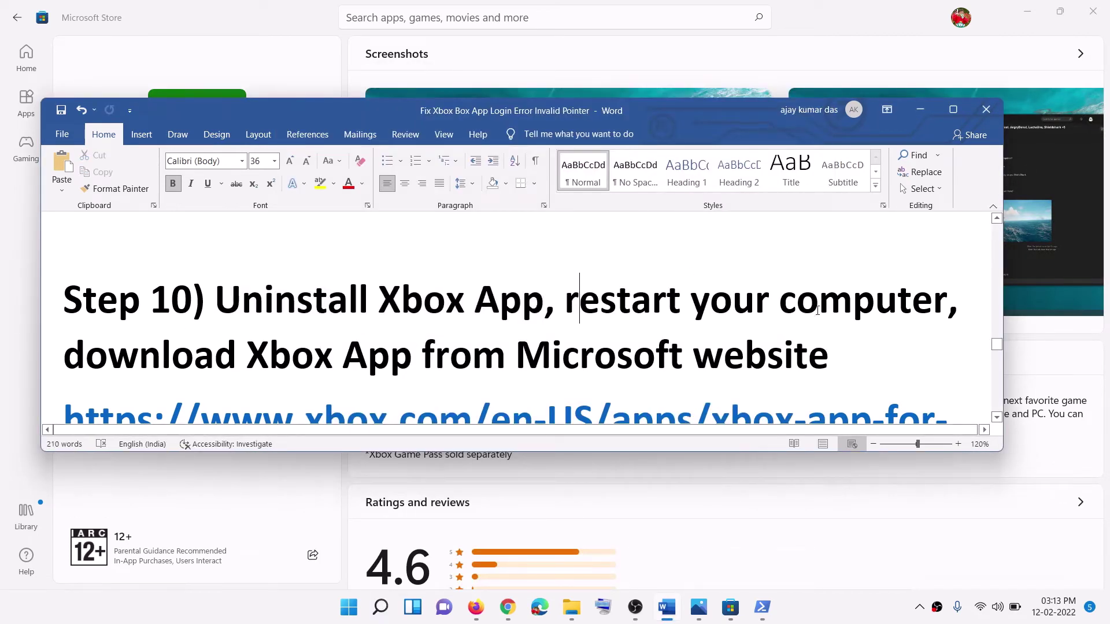
Step: Open the xbox.com Xbox App for Windows PC page in Chrome, then return to Word's Step 11
drag(579, 298, 956, 301)
scroll(235, 315, down, 2)
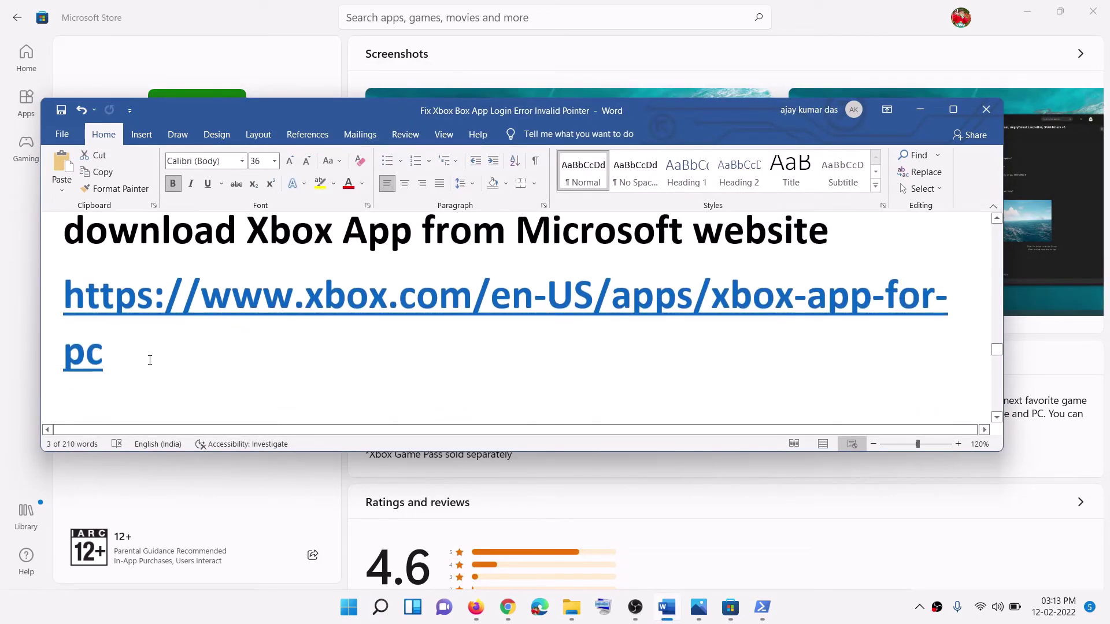
drag(150, 360, 83, 311)
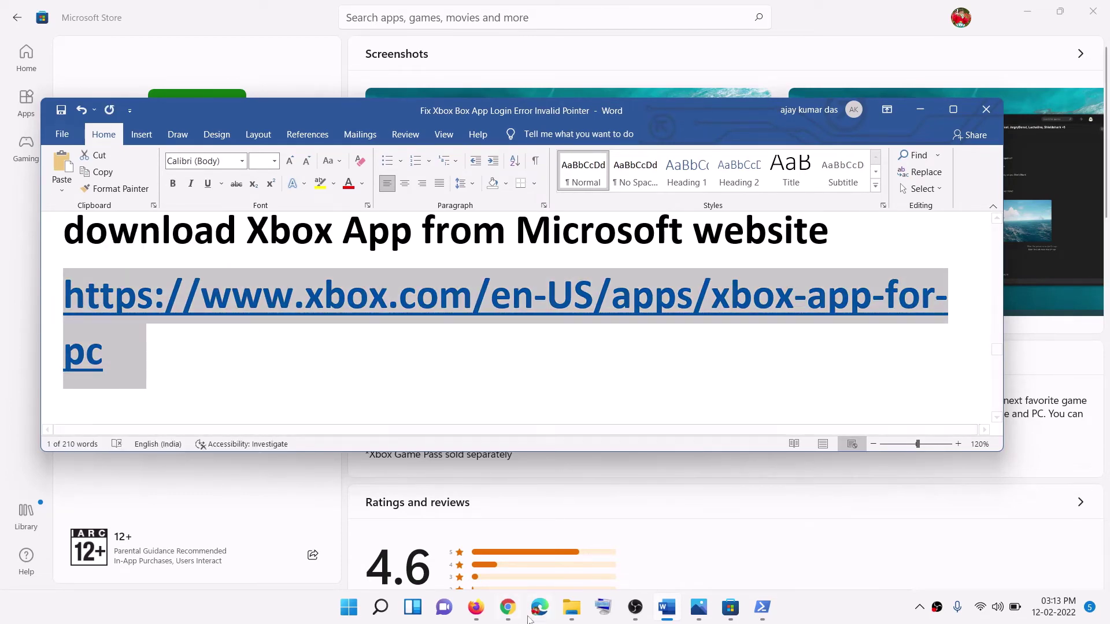
mouse_move(530, 619)
click(535, 543)
click(235, 6)
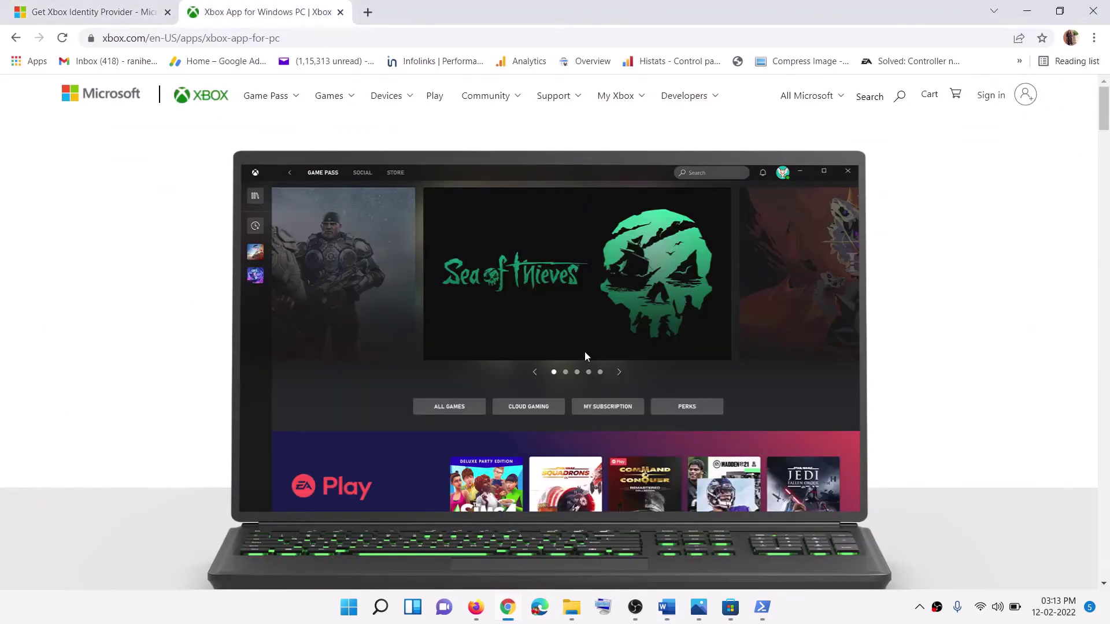
scroll(584, 352, down, 8)
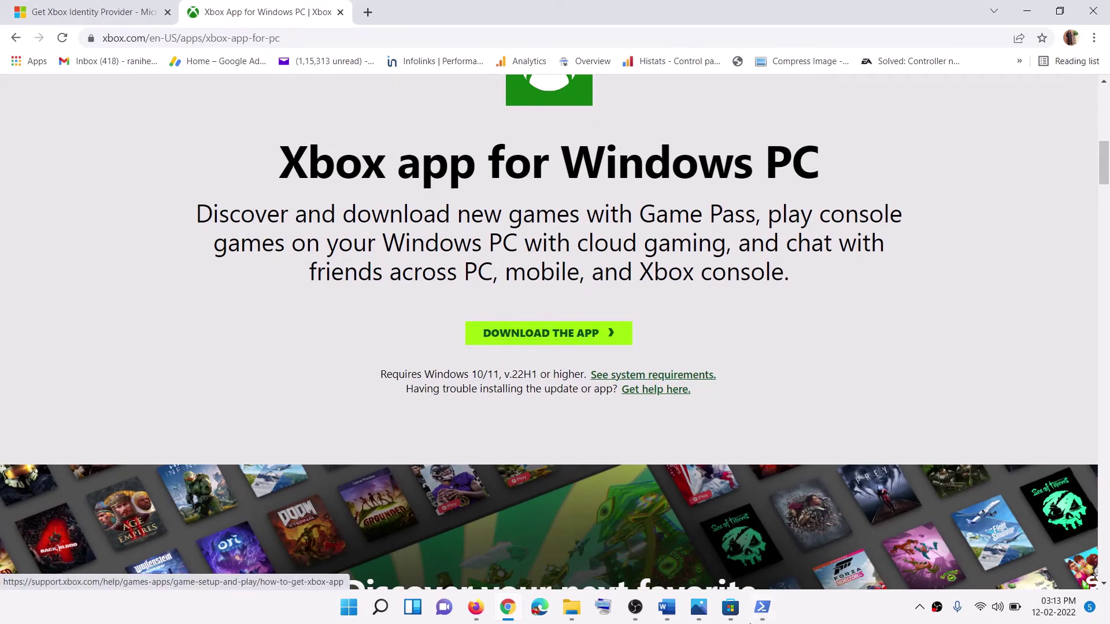
key(alt+Tab)
scroll(293, 337, down, 6)
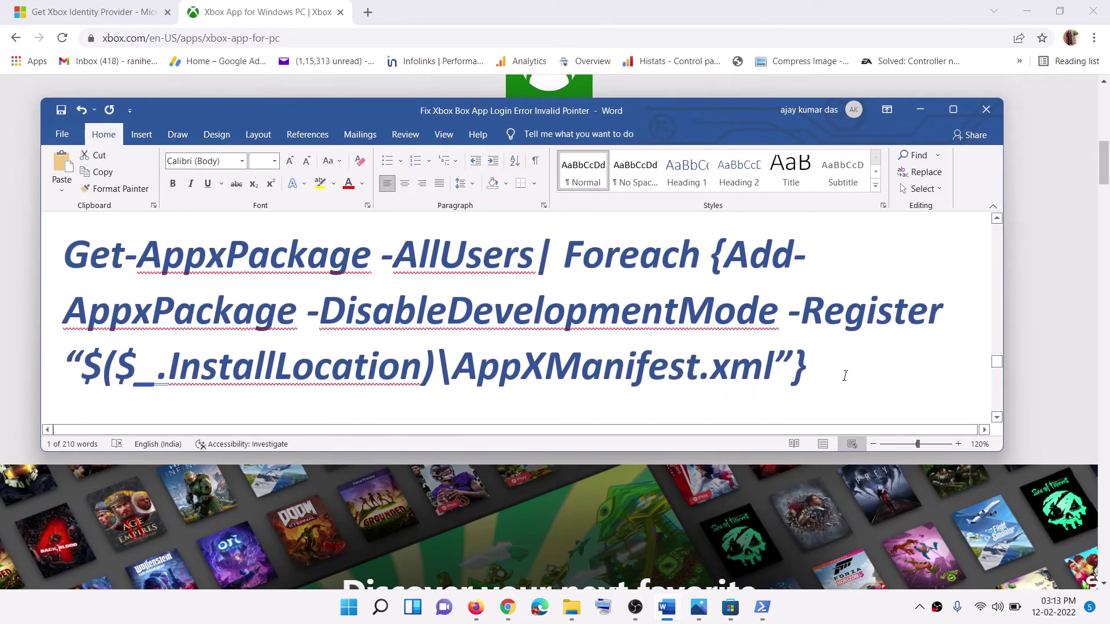
Step: Copy Step 11's Get-AppxPackage command and open Windows PowerShell as administrator
drag(844, 376, 64, 254)
right_click(147, 267)
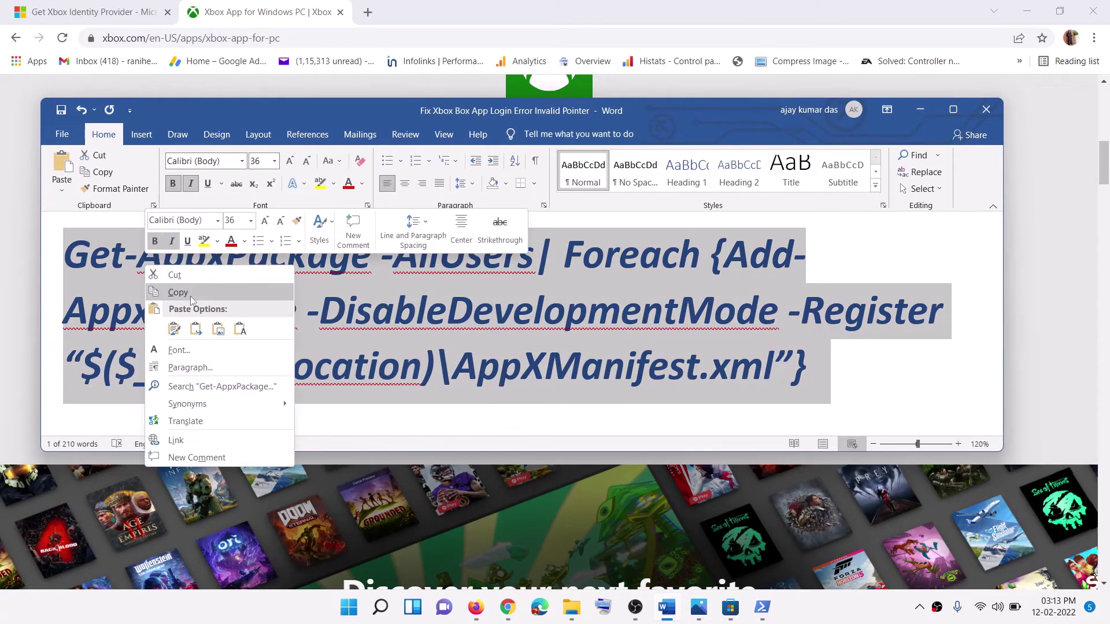
click(190, 293)
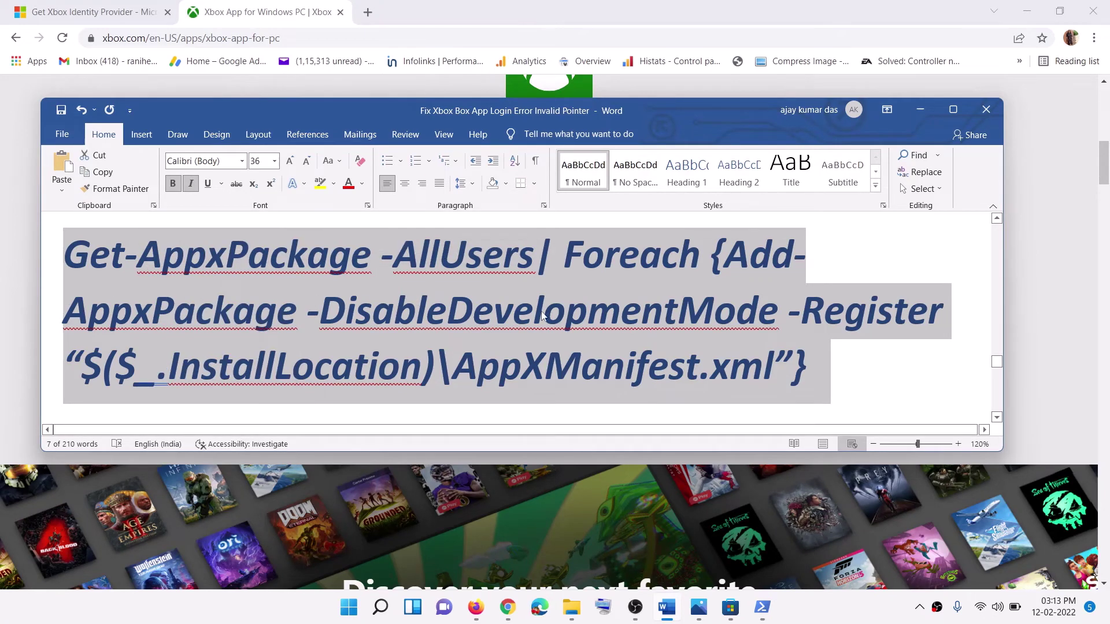
click(345, 617)
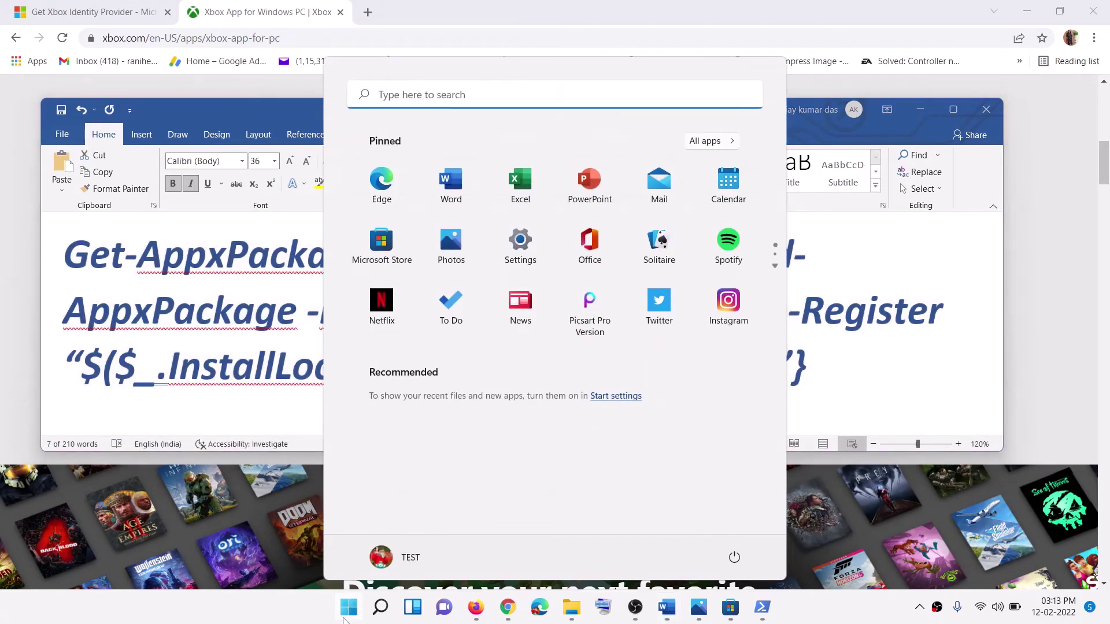
text(powershel)
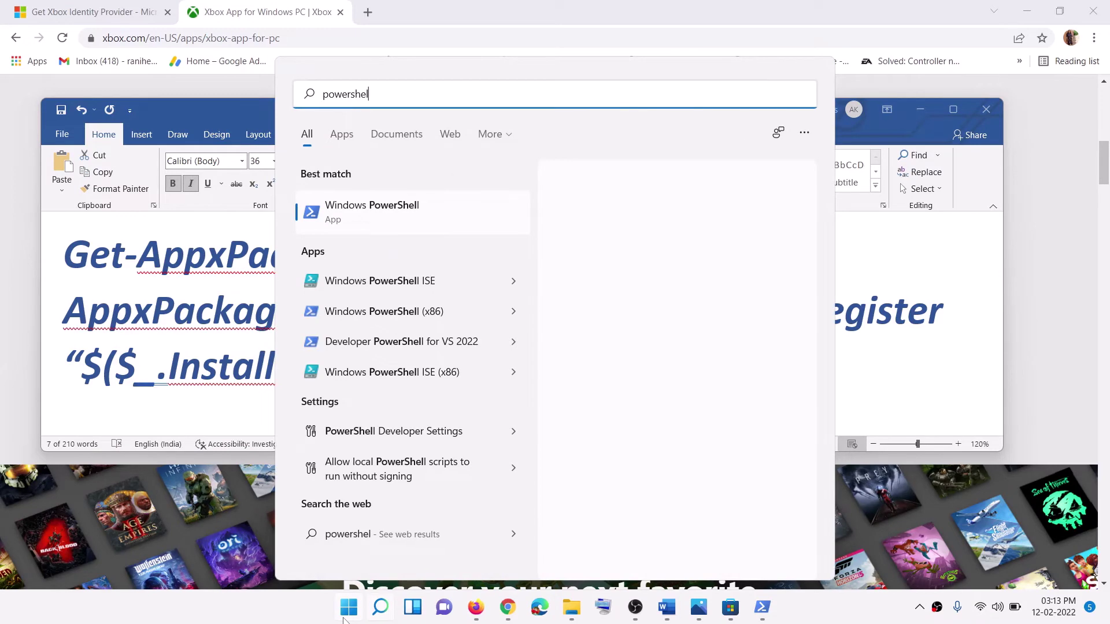
text(l)
right_click(338, 211)
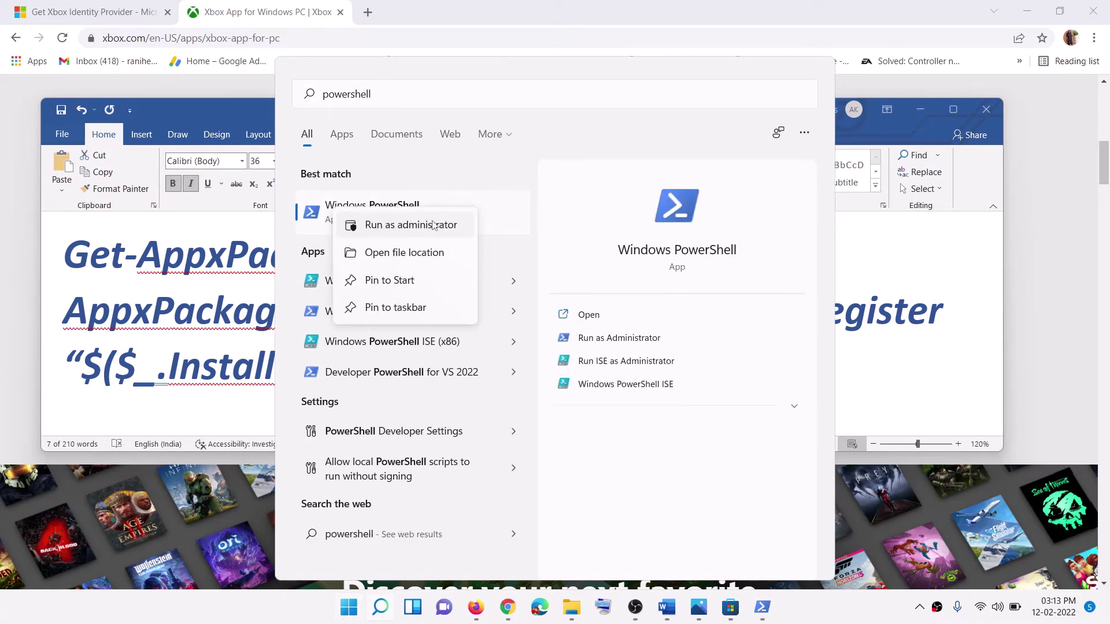
click(433, 224)
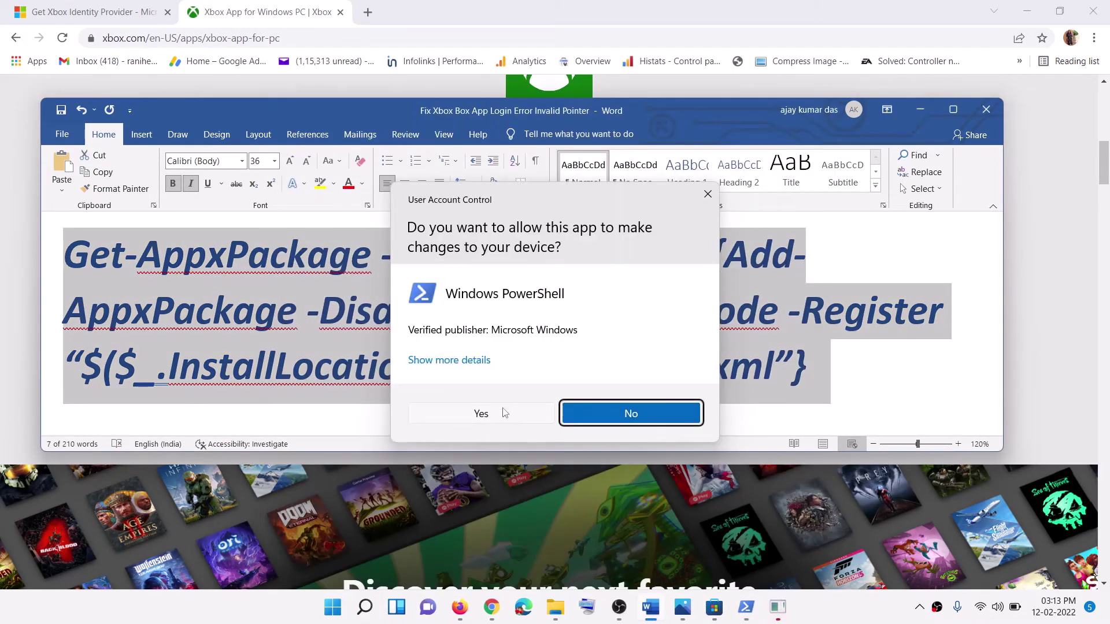
click(504, 413)
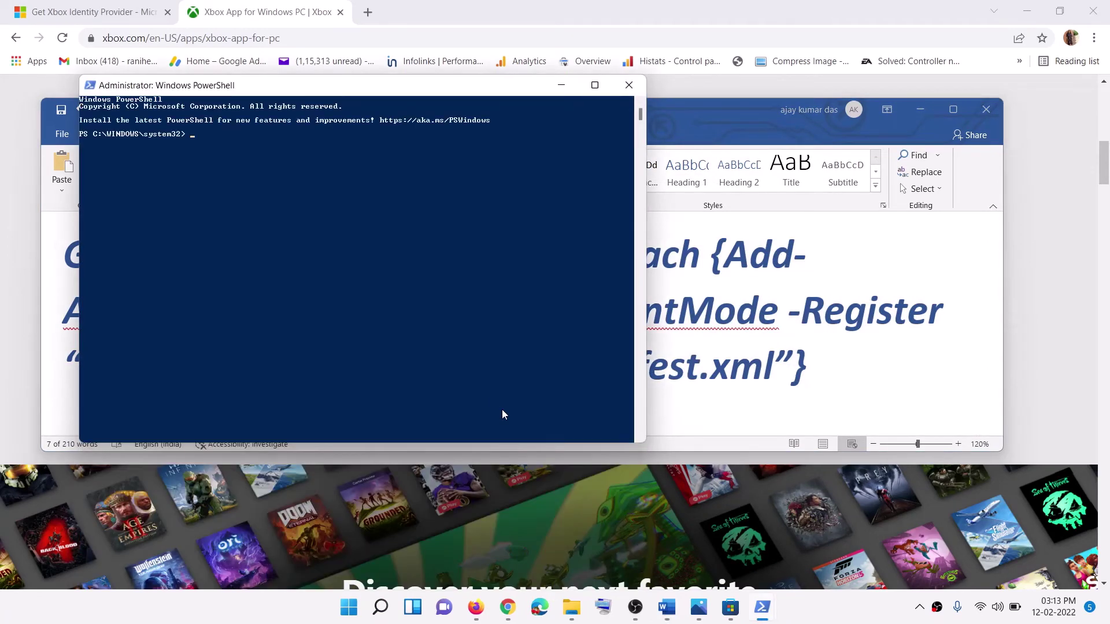
Step: Paste and run the re-register command, then close PowerShell
right_click(502, 413)
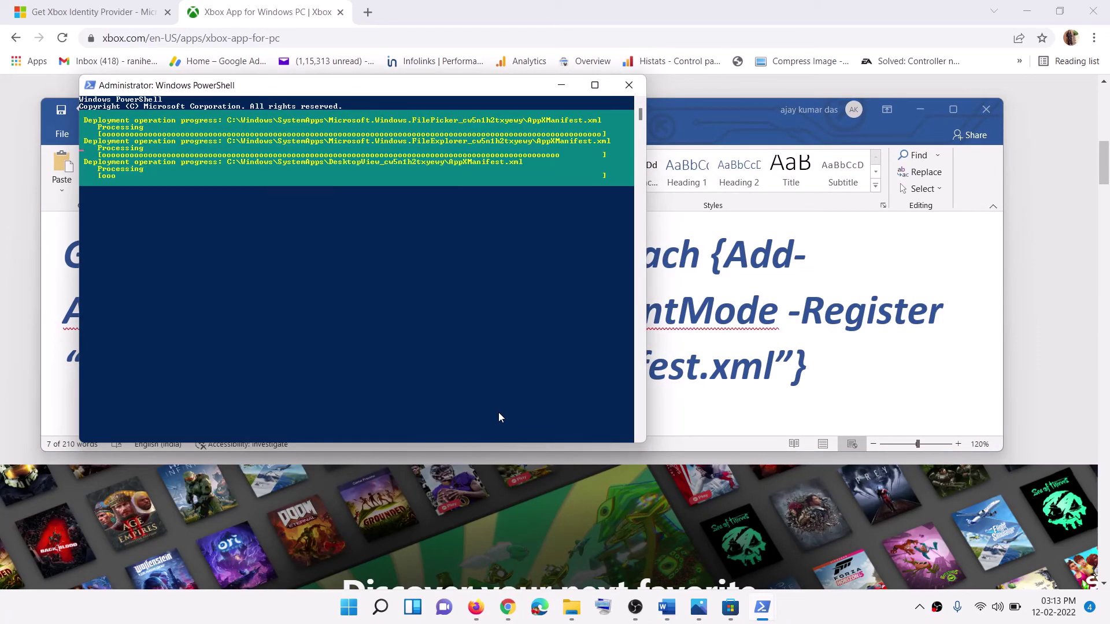
drag(322, 92, 406, 157)
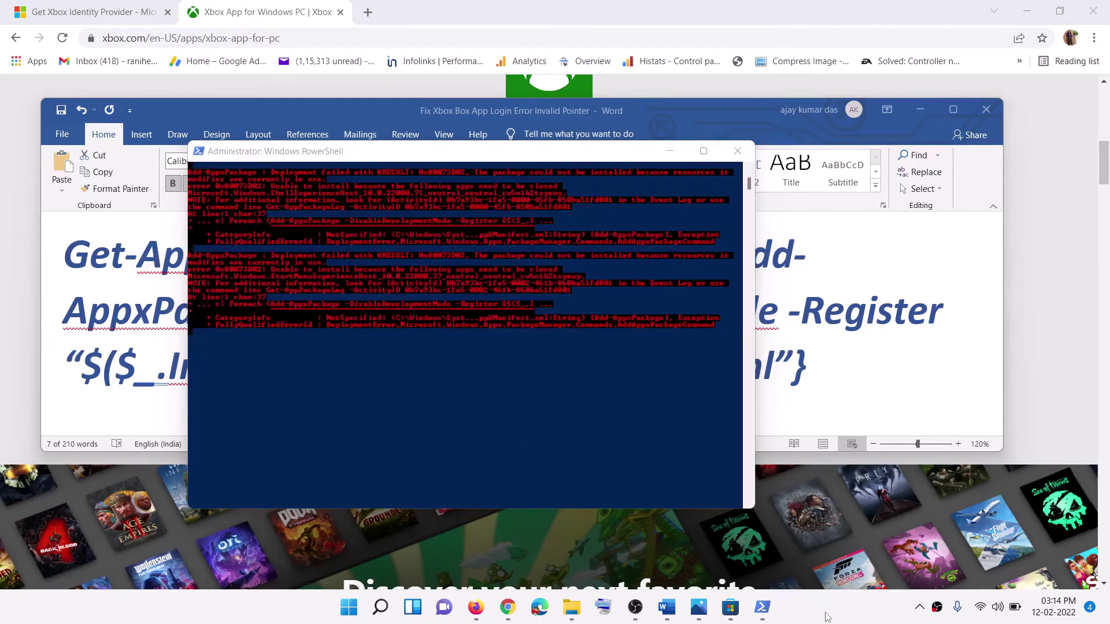
click(737, 152)
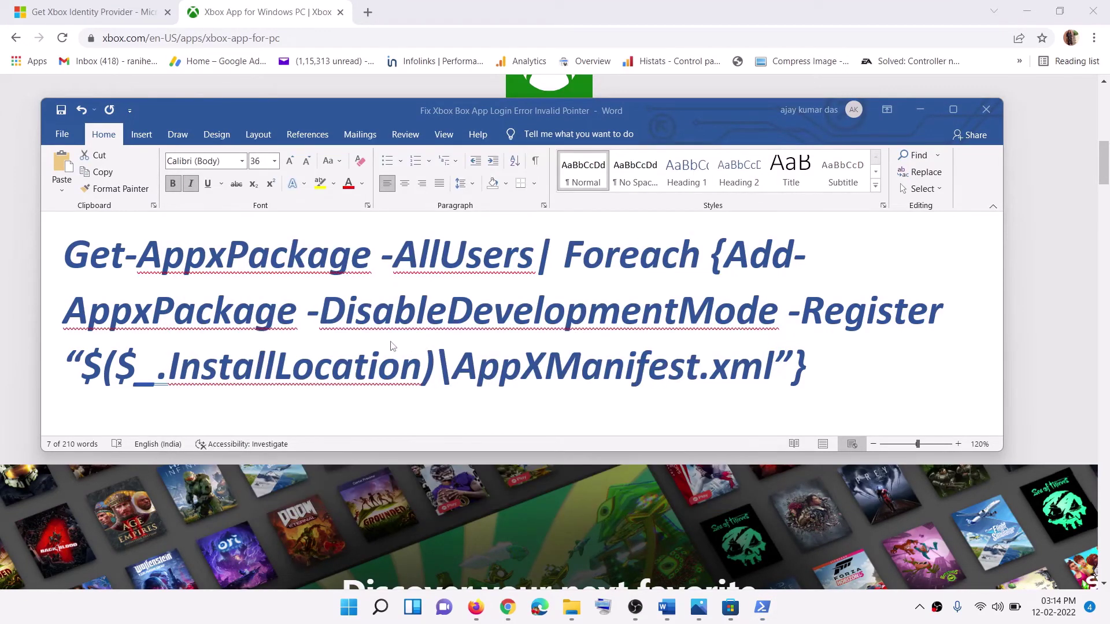
Step: In the Word notes, select the Windows 10 and Windows 11 download link lines, then minimize Word
scroll(385, 348, down, 5)
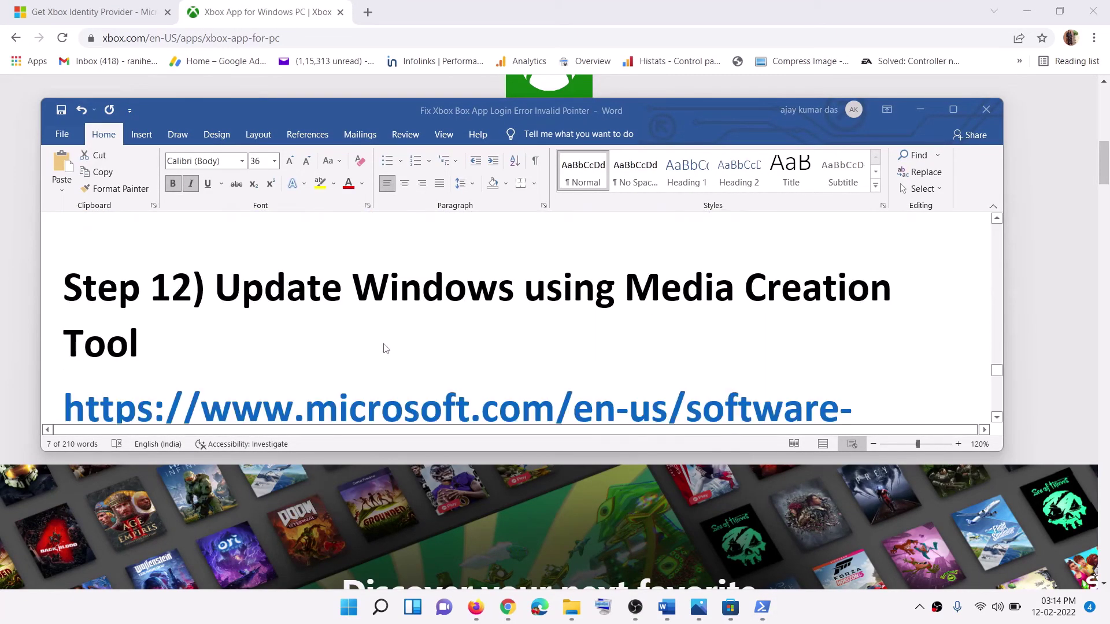
click(261, 312)
drag(220, 284, 484, 364)
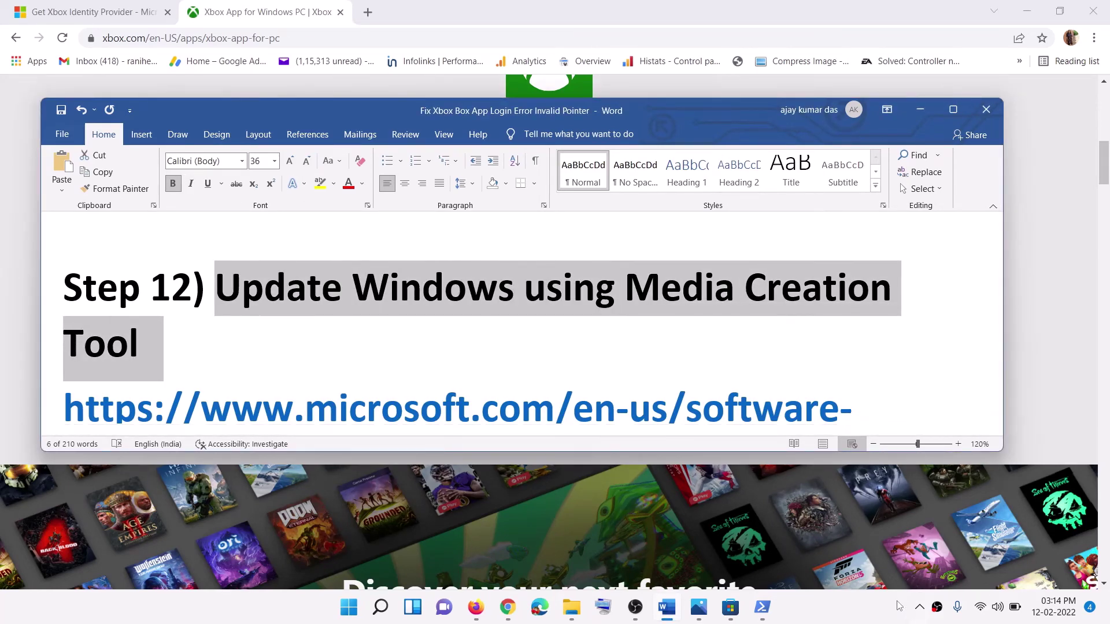
click(484, 364)
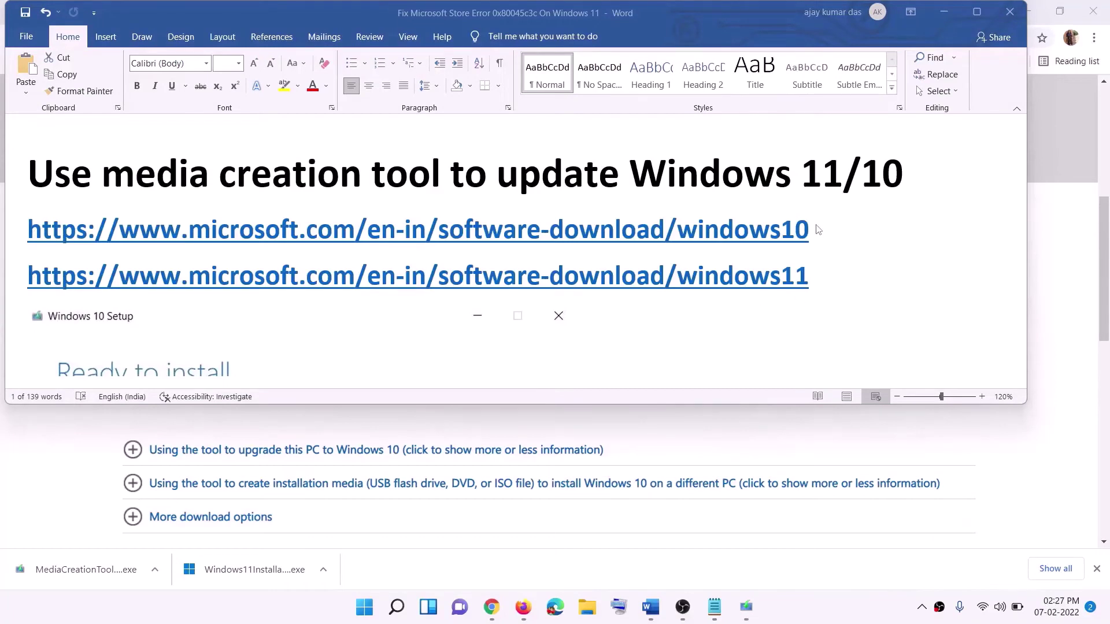
triple_click(824, 230)
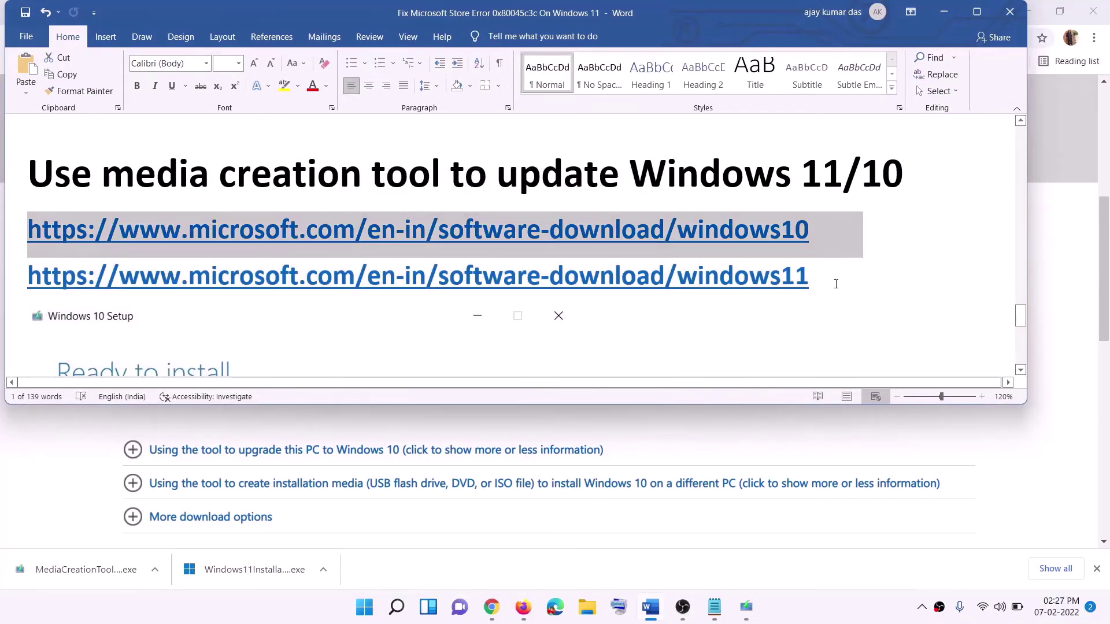
triple_click(810, 276)
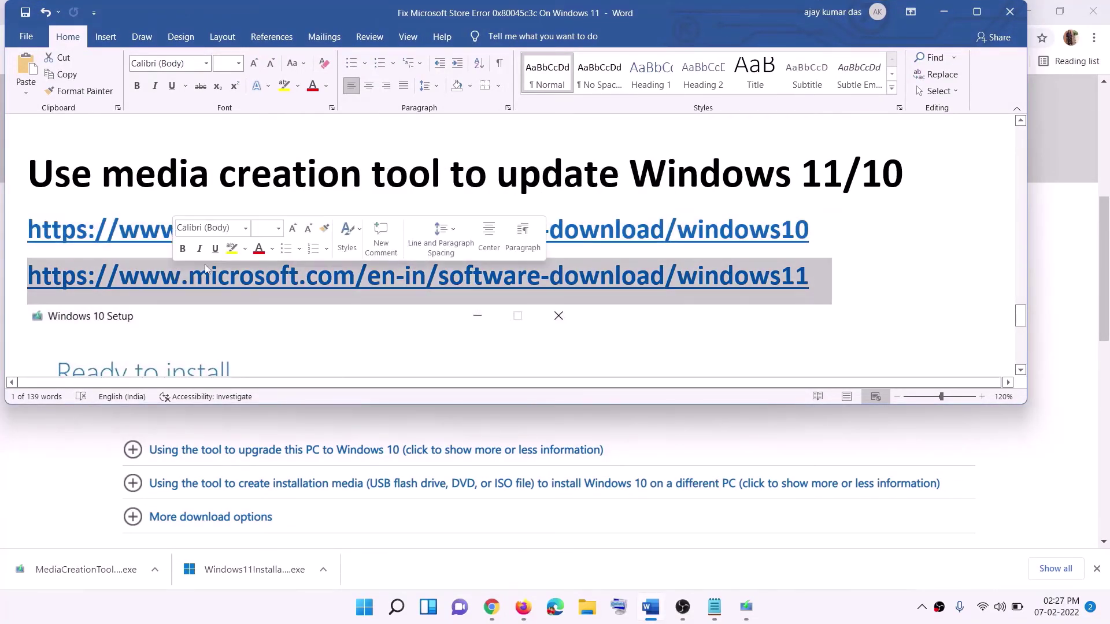
click(943, 11)
Step: Scroll the Download Windows 10 page to Create Windows 10 installation media and run the media creation tool
scroll(472, 296, up, 6)
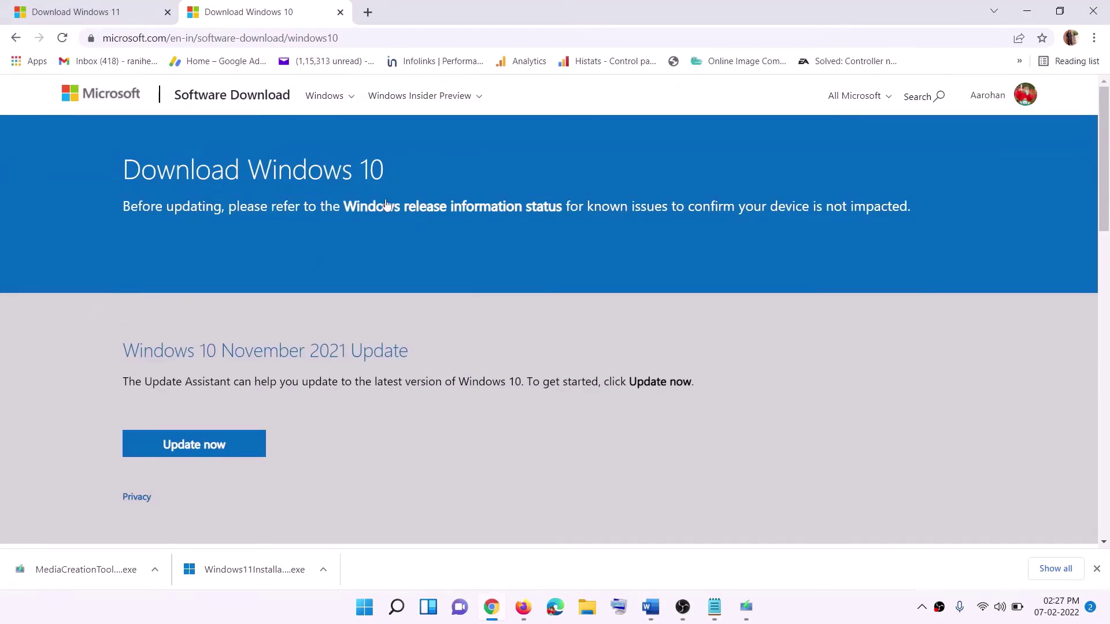
scroll(386, 205, down, 5)
drag(131, 348, 248, 348)
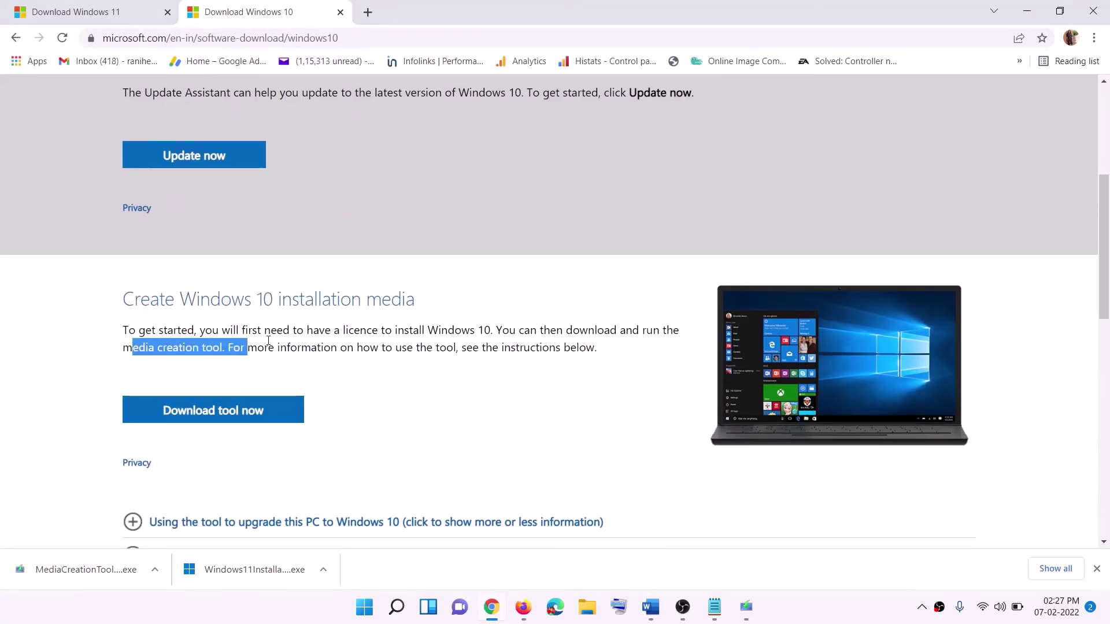
scroll(370, 321, down, 2)
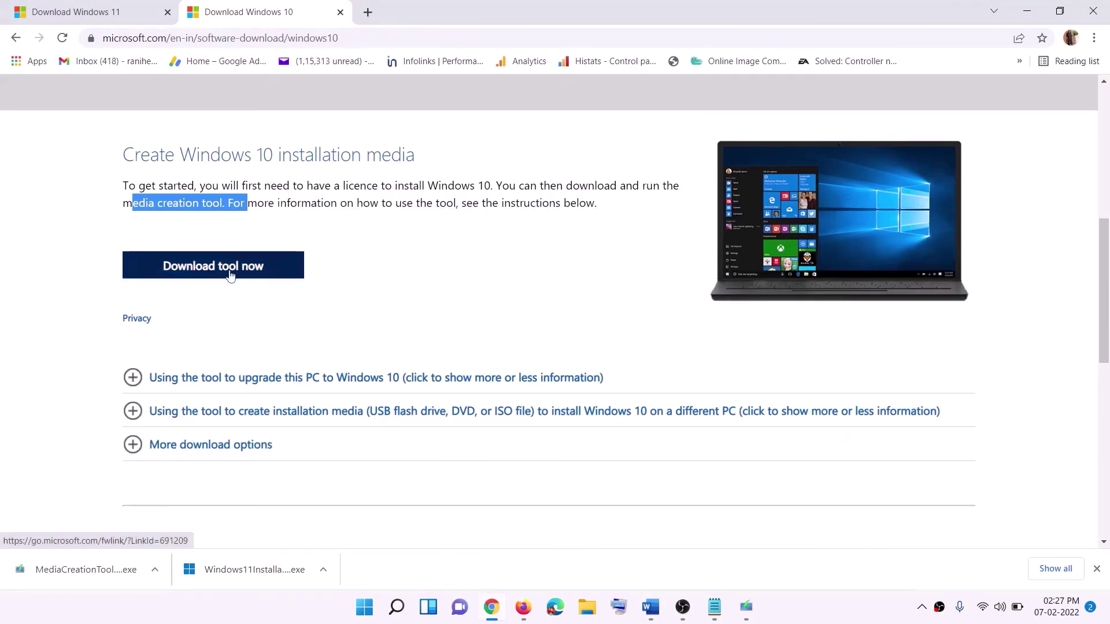
click(66, 572)
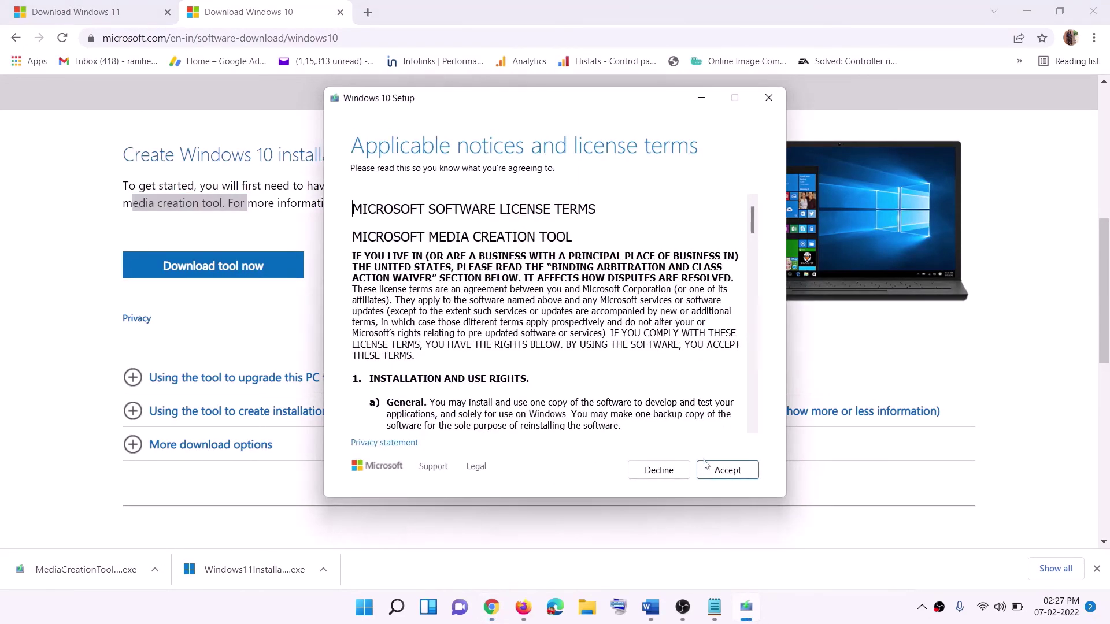
Step: Accept the Windows 10 Setup license terms and continue with Upgrade this PC now
click(727, 470)
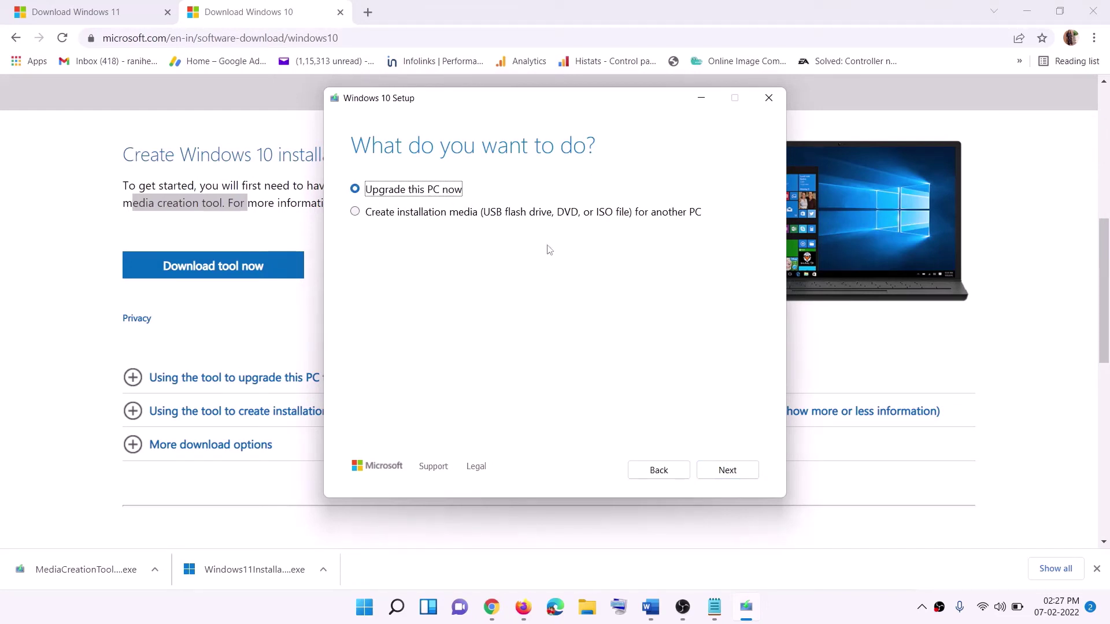
click(726, 470)
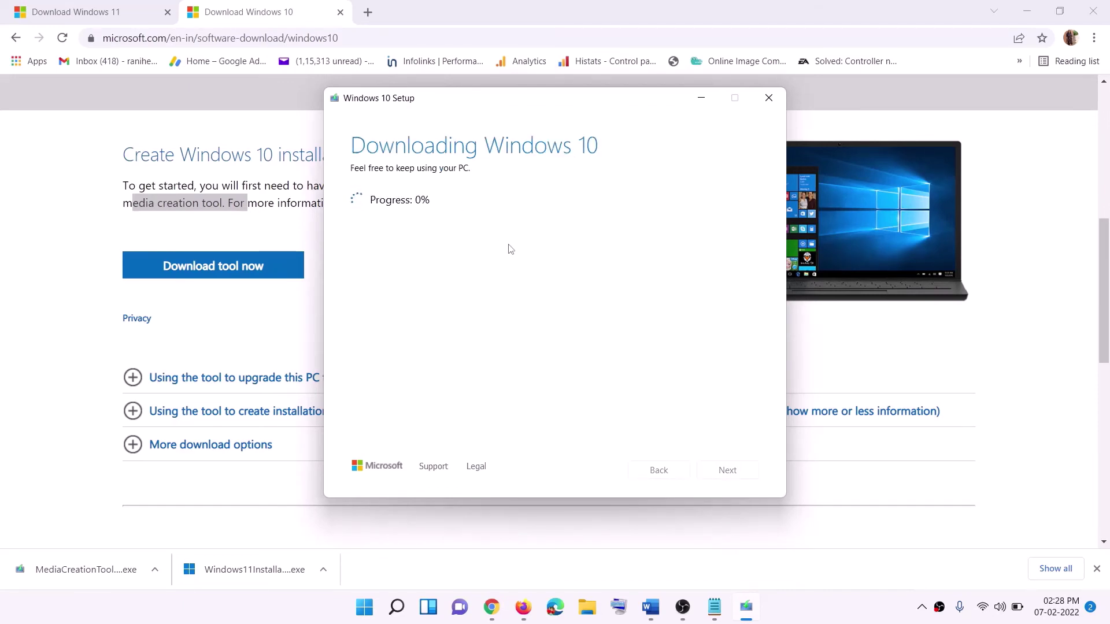
click(820, 619)
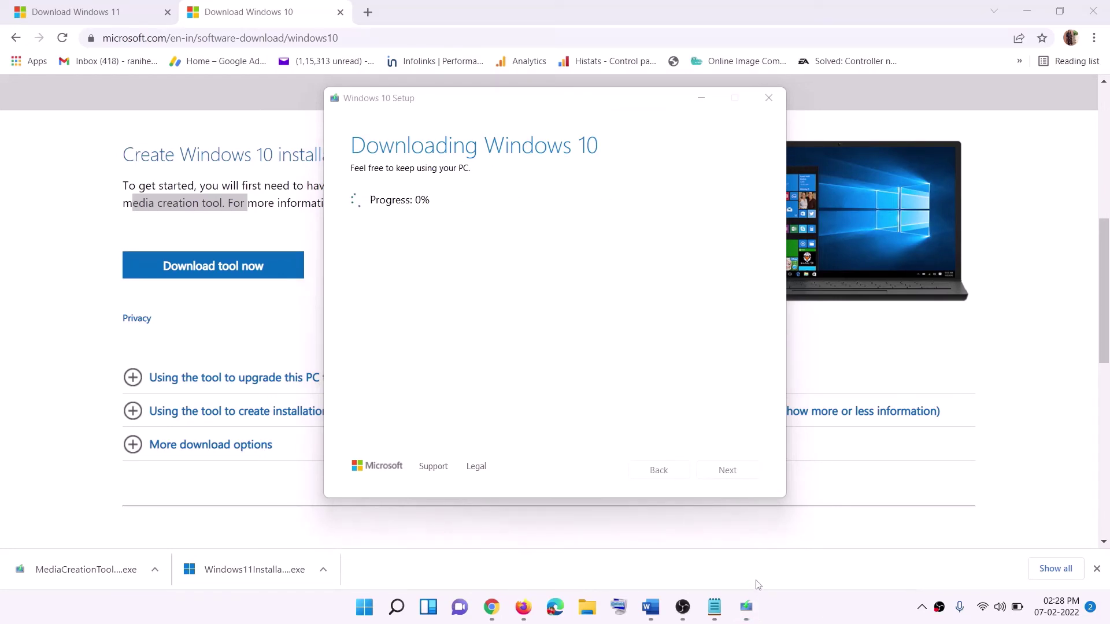
Step: Bring the Word document back, maximize it, and scroll through the instructions
click(658, 617)
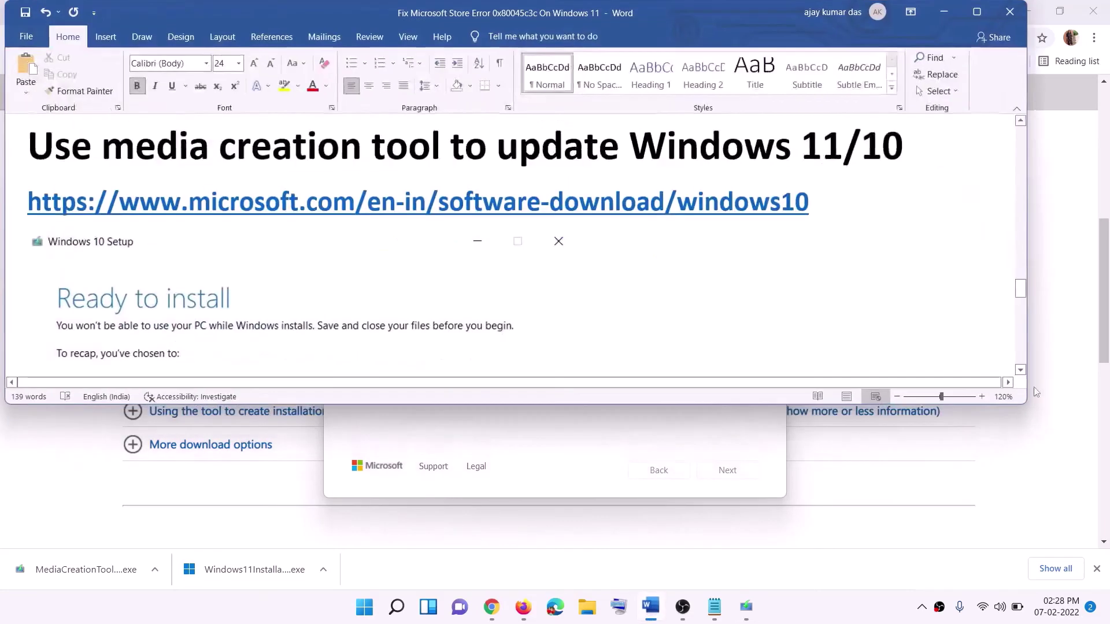
scroll(119, 280, down, 1)
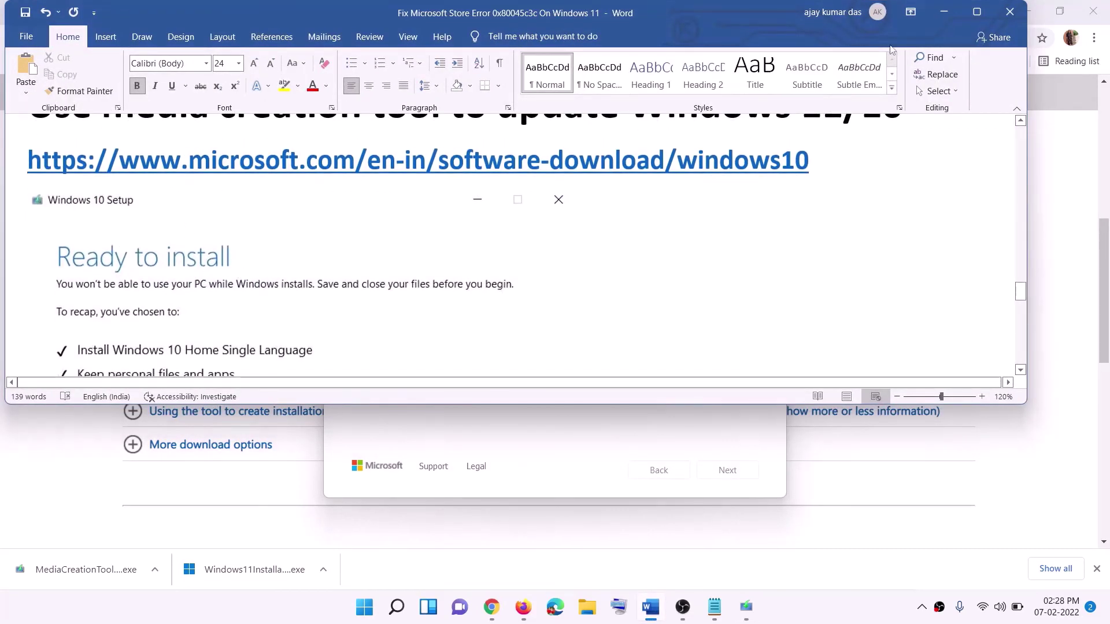
click(977, 12)
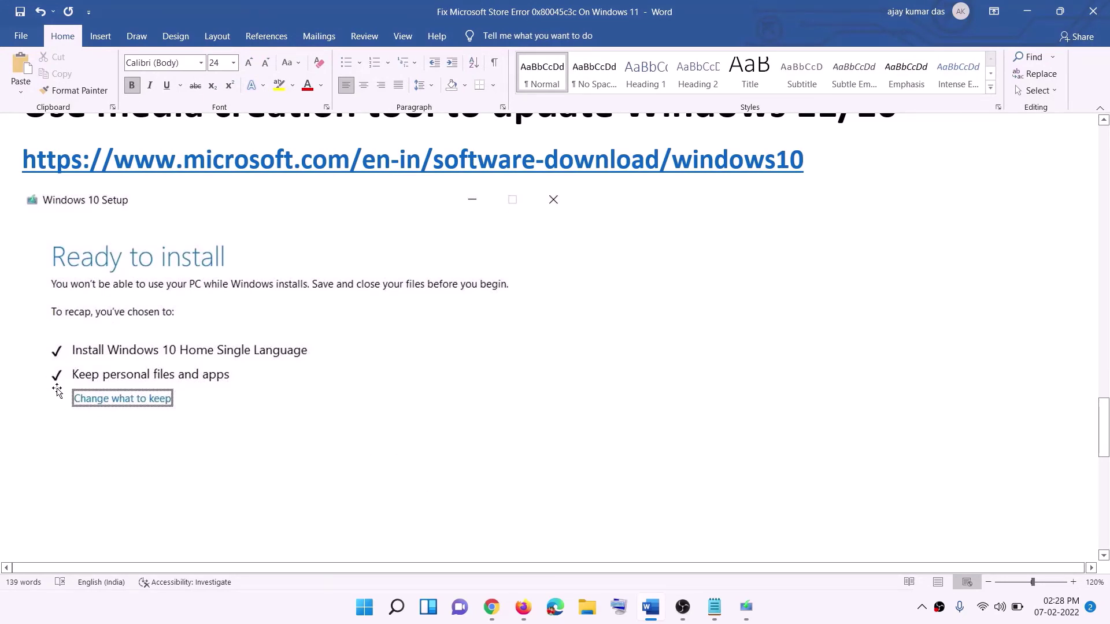
scroll(570, 403, down, 3)
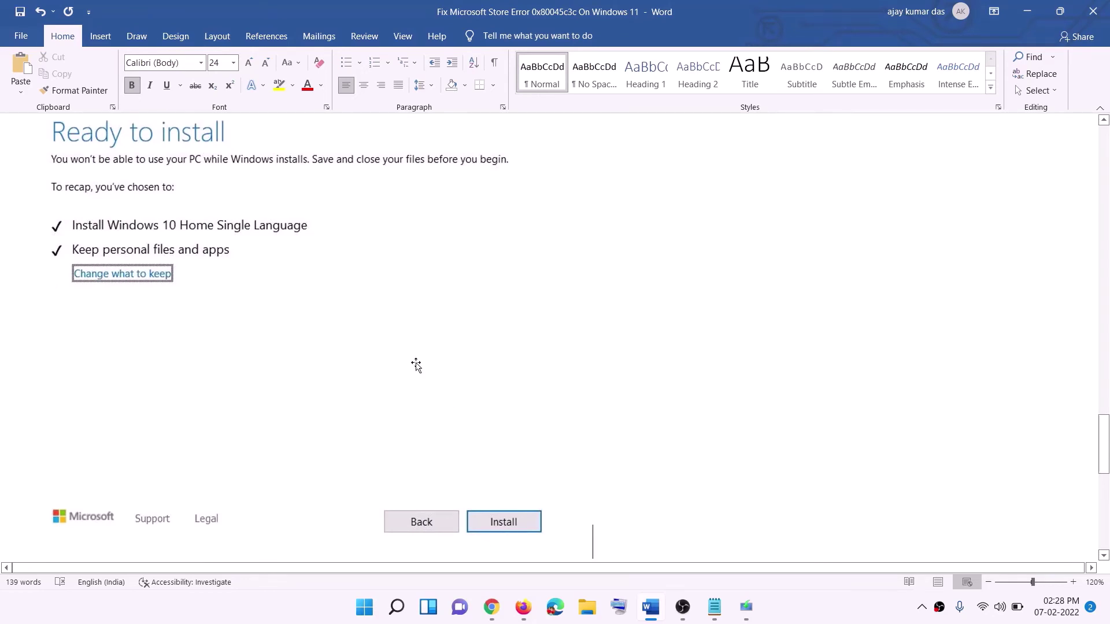
scroll(455, 358, up, 1)
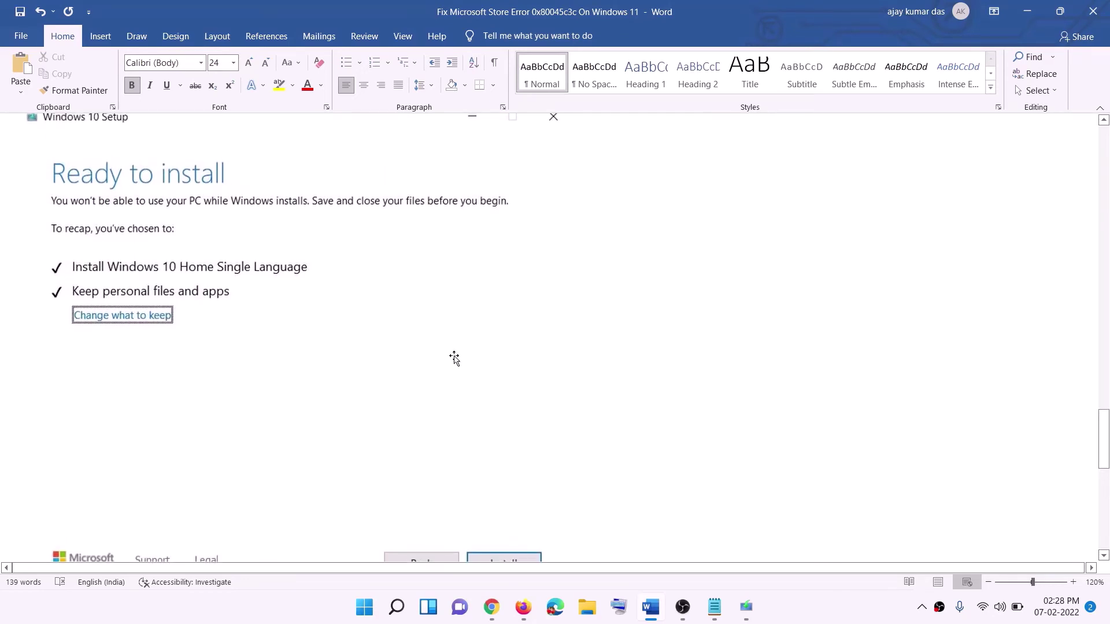